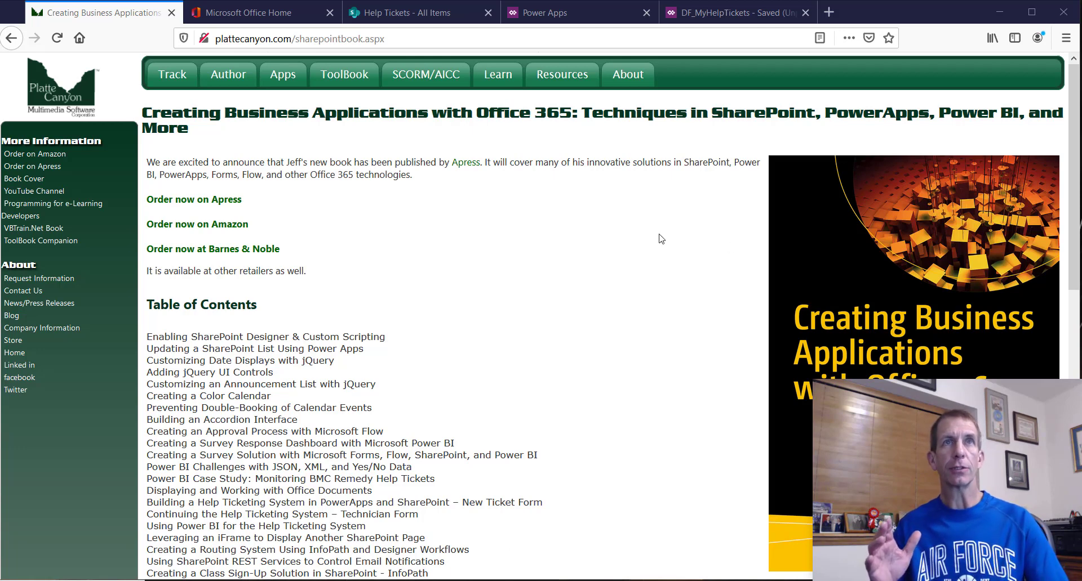
Switch to the SharePoint Help Tickets list and look over the tickets grouped under the New status.
{"action": "left_click", "coordinate": [378, 15]}
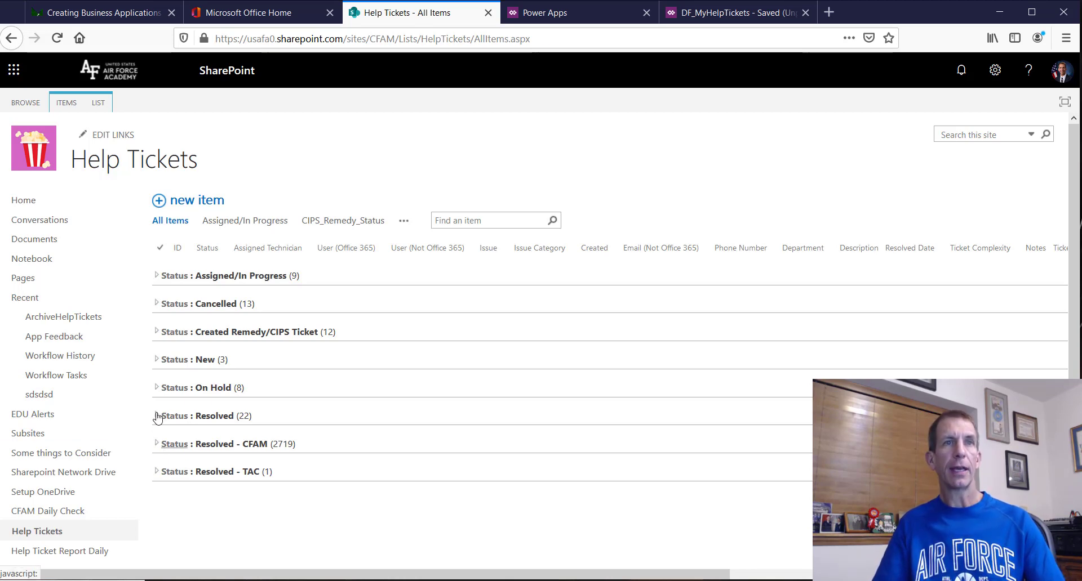
{"action": "left_click", "coordinate": [157, 361]}
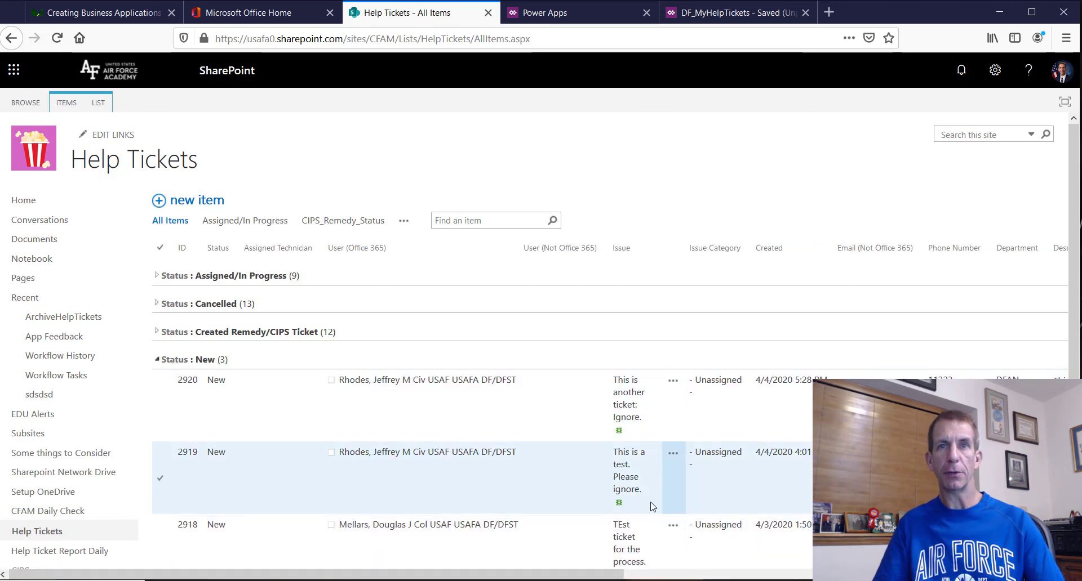
{"action": "left_click", "coordinate": [158, 363]}
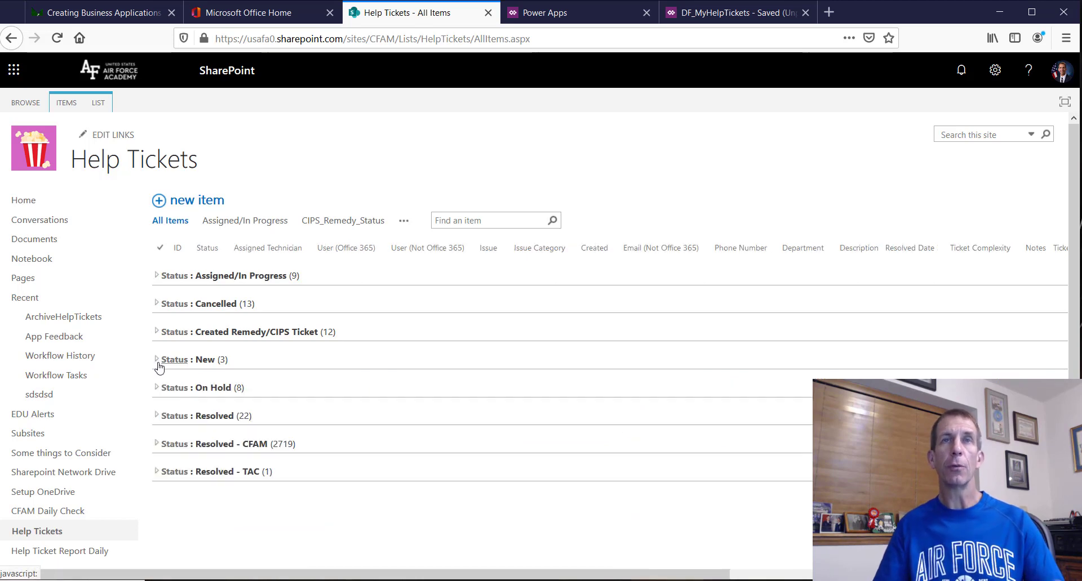
{"action": "mouse_move", "coordinate": [655, 580]}
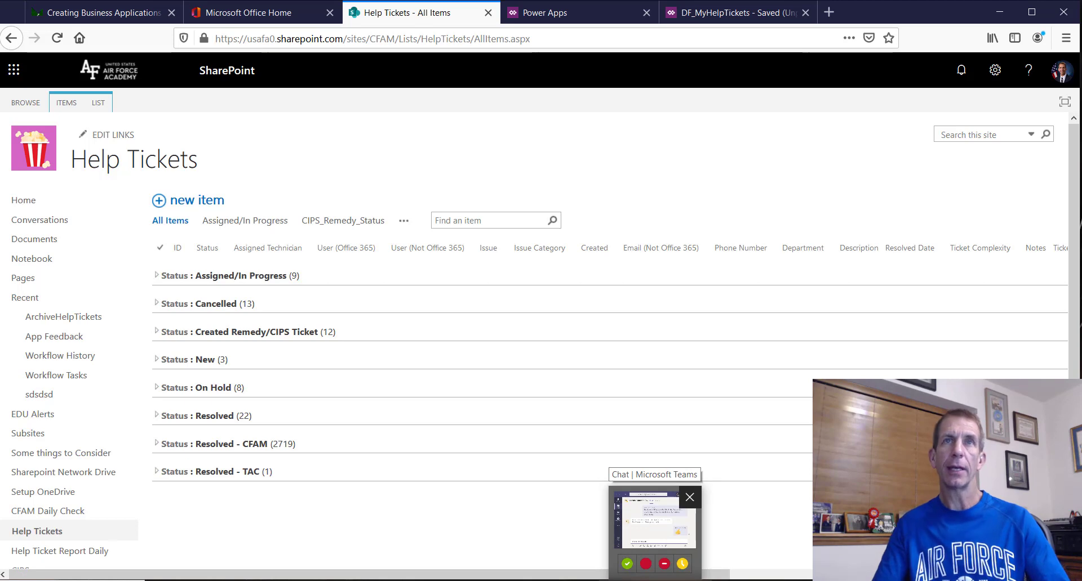
Switch to Power Apps and play the DF_MyHelpTickets app.
{"action": "left_click", "coordinate": [525, 20]}
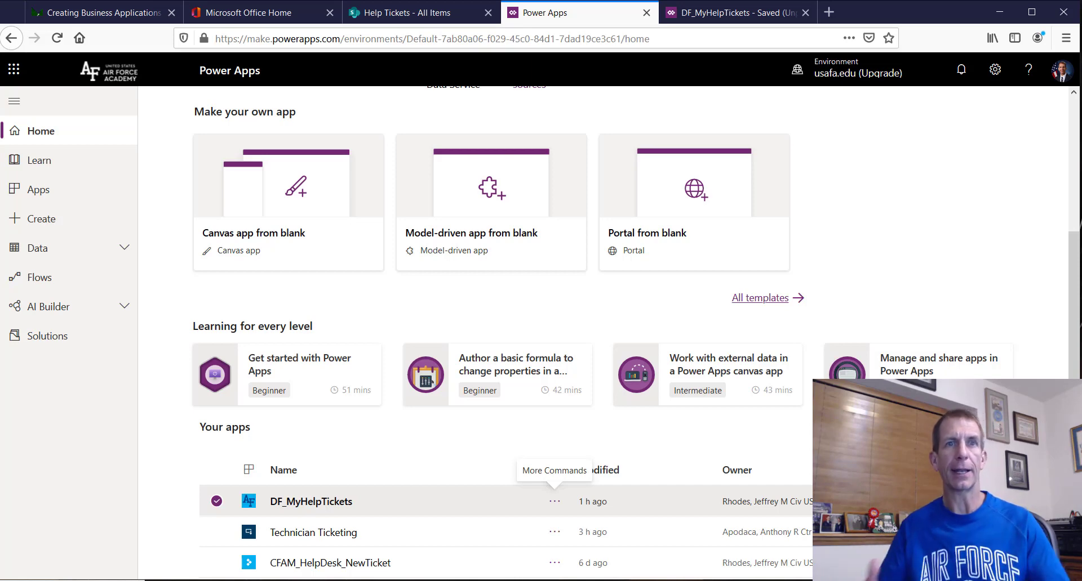
{"action": "left_click", "coordinate": [554, 502]}
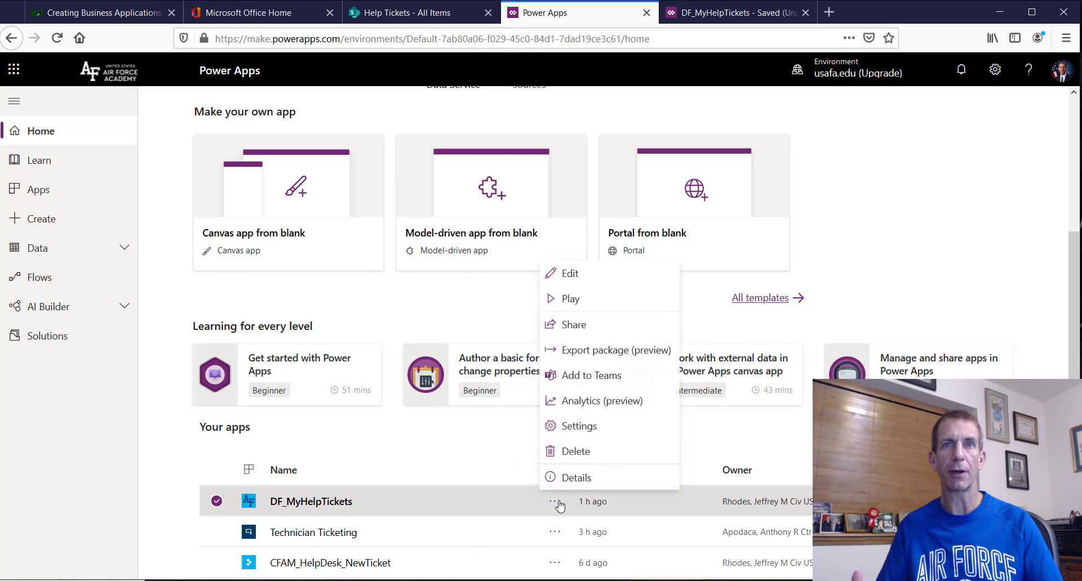
{"action": "left_click", "coordinate": [562, 311]}
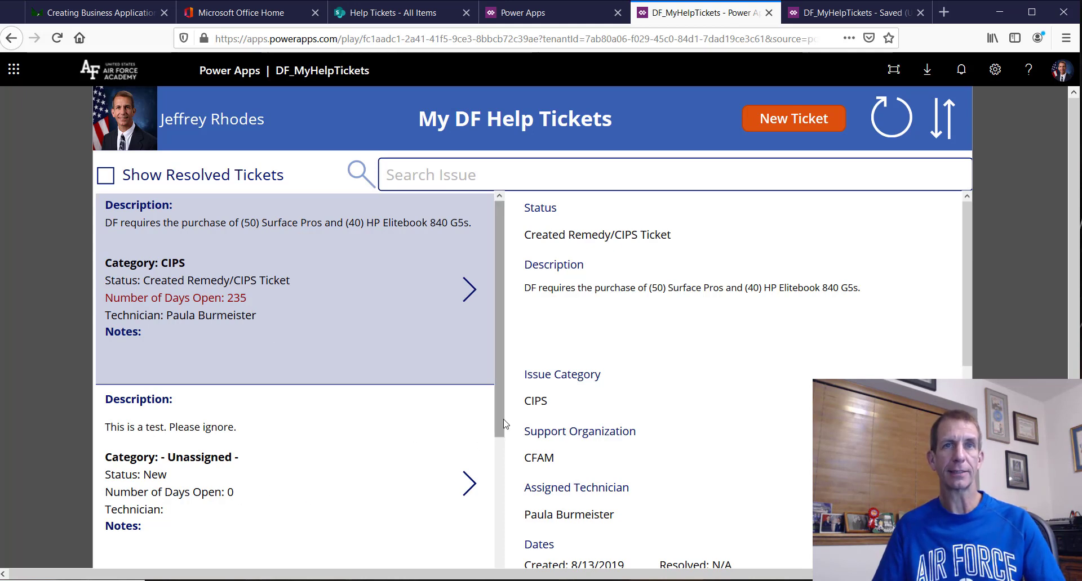
Browse the open tickets and view the details of the unassigned ticket described "This is a test. Please ignore.".
{"action": "scroll", "coordinate": [499, 428], "scroll_direction": "down", "scroll_amount": 3}
{"action": "scroll", "coordinate": [293, 372], "scroll_direction": "up", "scroll_amount": 3}
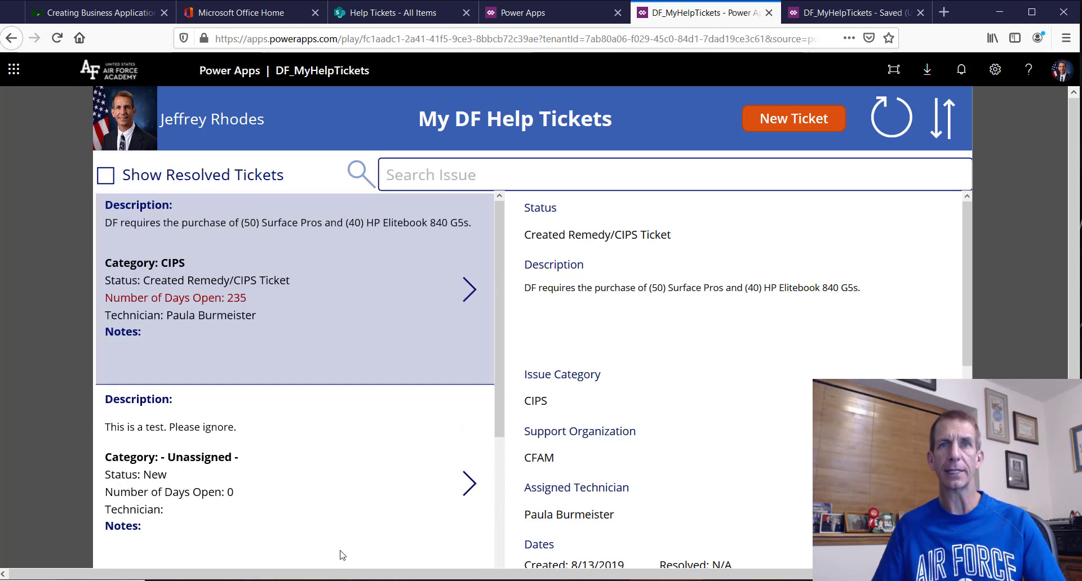
{"action": "left_click", "coordinate": [324, 503]}
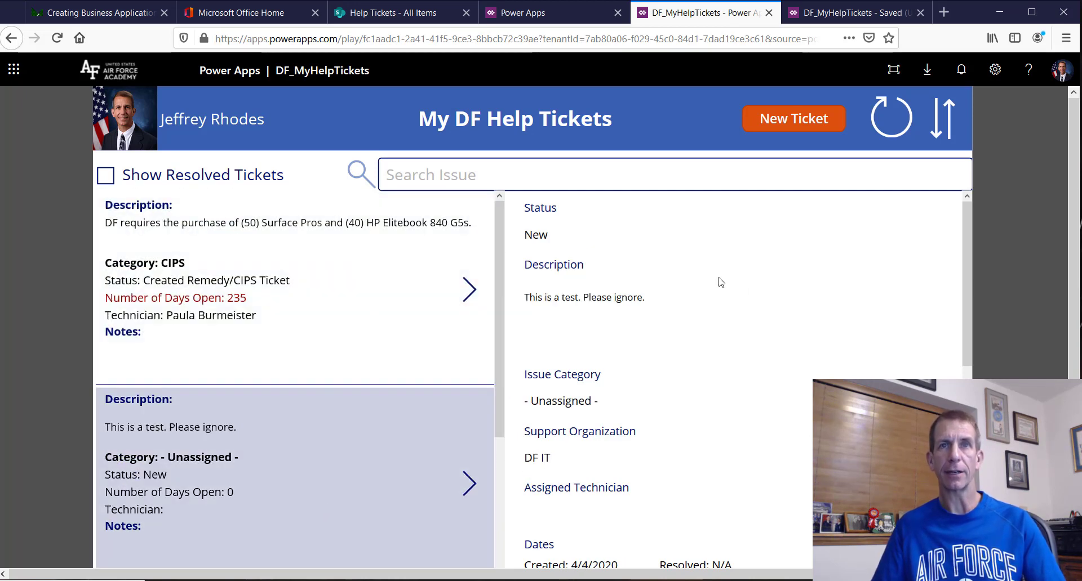
Include resolved tickets in the ticket list and toggle its sort order twice.
{"action": "left_click", "coordinate": [105, 179]}
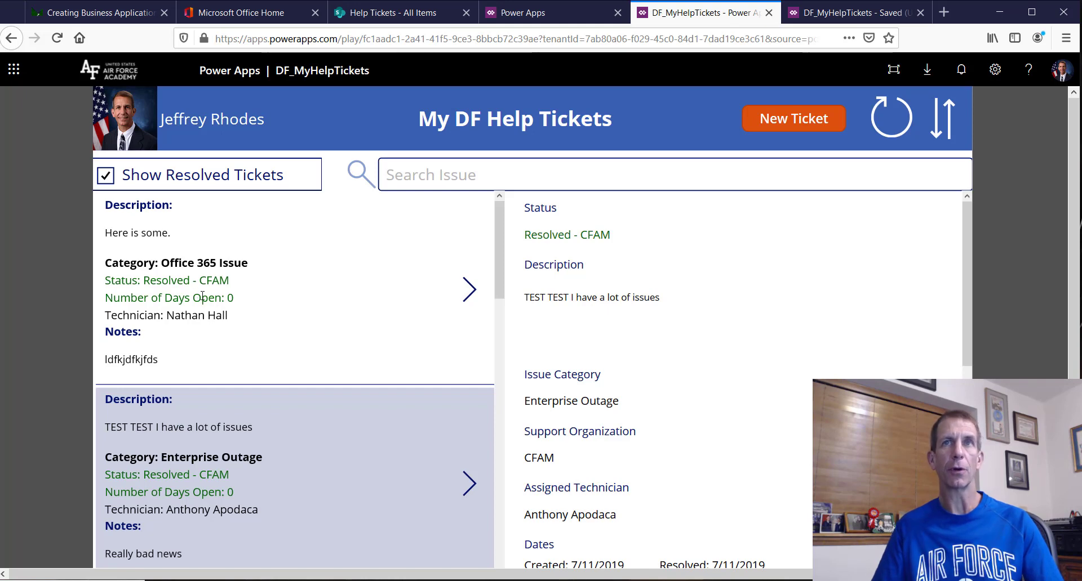
{"action": "left_click", "coordinate": [936, 130]}
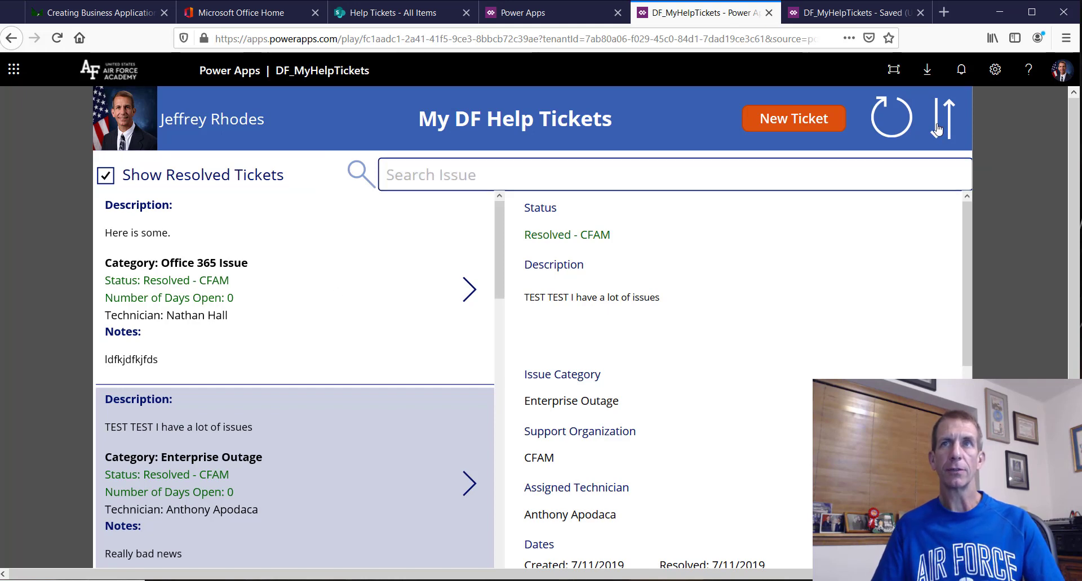
{"action": "left_click", "coordinate": [937, 130]}
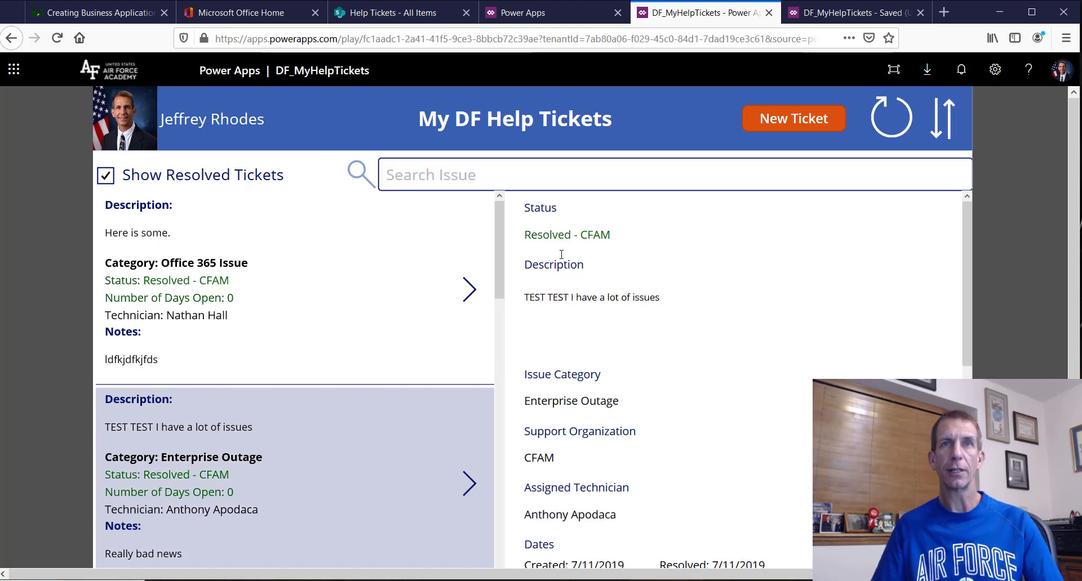
Review the full details of the Enterprise Outage ticket and select the Office 365 Issue ticket described "Here is some.".
{"action": "scroll", "coordinate": [619, 510], "scroll_direction": "down", "scroll_amount": 5}
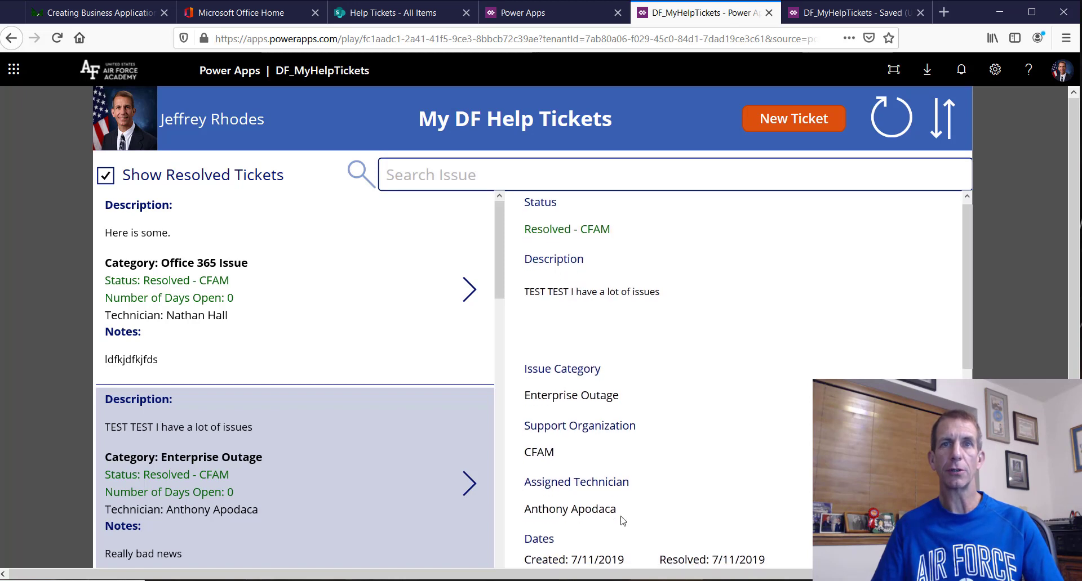
{"action": "scroll", "coordinate": [573, 358], "scroll_direction": "up", "scroll_amount": 5}
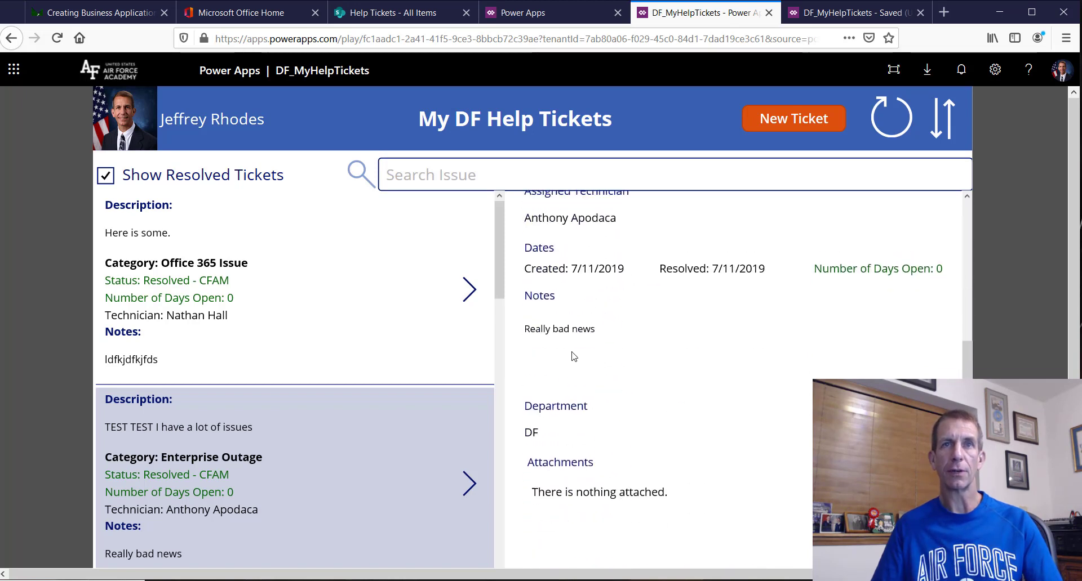
{"action": "left_click", "coordinate": [183, 287]}
Search the tickets for "bad news" and highlight the matching text in the ticket's notes.
{"action": "left_click", "coordinate": [428, 175]}
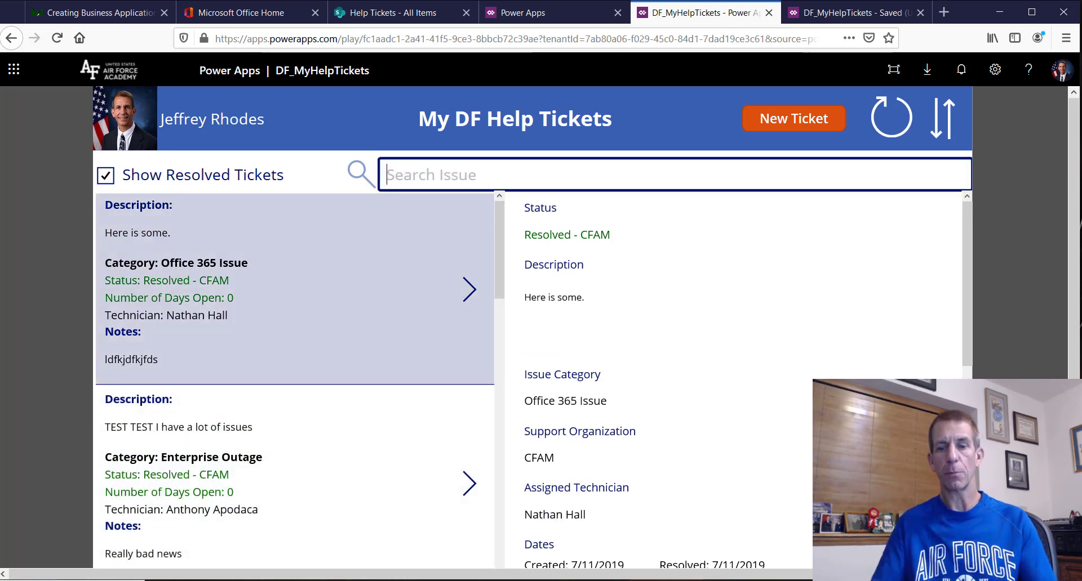
{"action": "type", "text": "bad news"}
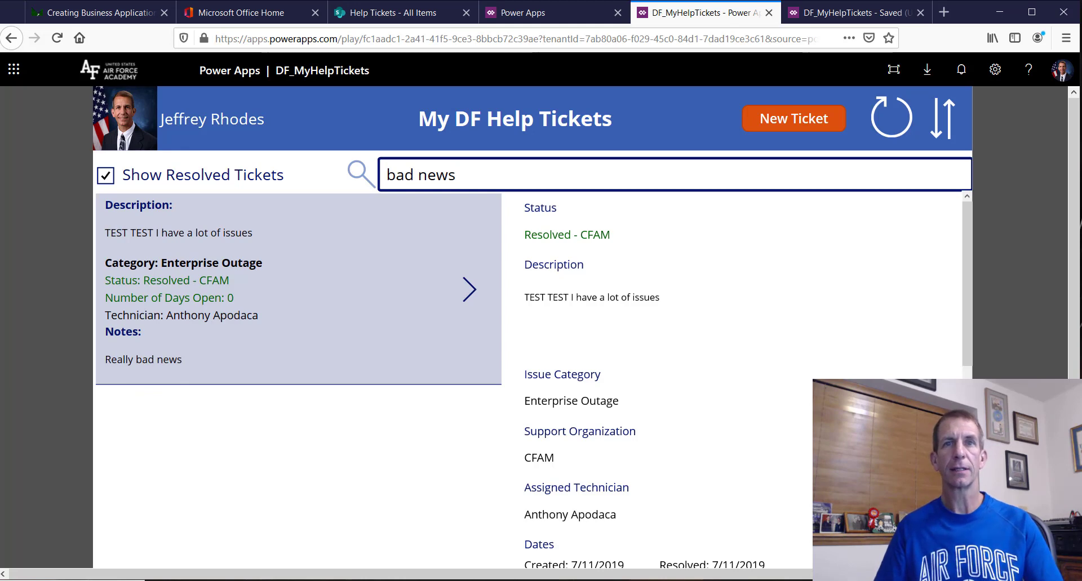
{"action": "scroll", "coordinate": [789, 438], "scroll_direction": "down", "scroll_amount": 2}
{"action": "scroll", "coordinate": [789, 438], "scroll_direction": "down", "scroll_amount": 2}
{"action": "left_click_drag", "start_coordinate": [596, 395], "coordinate": [526, 400]}
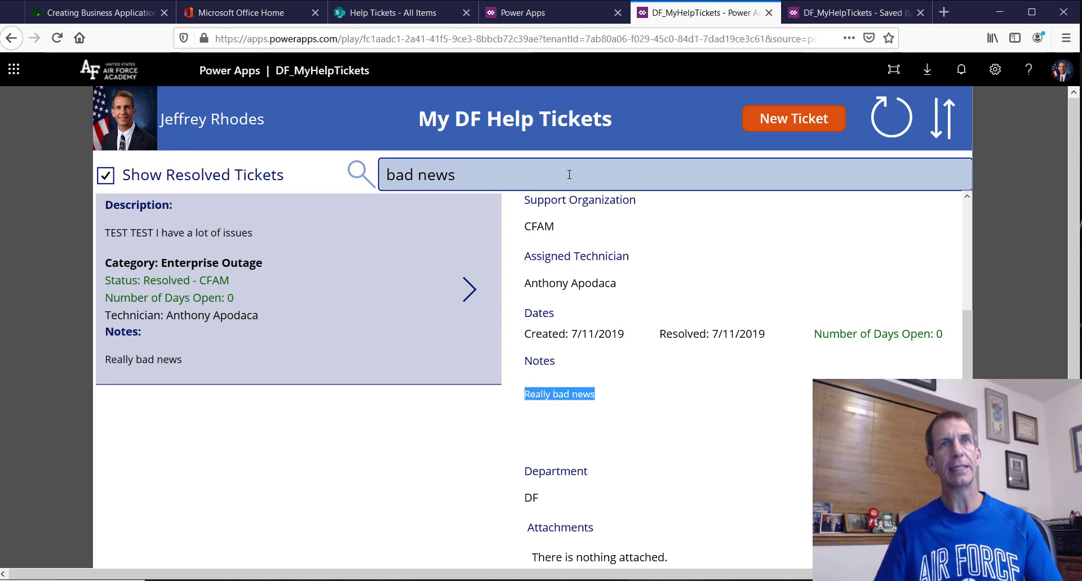
Start a new ticket with a contact phone number, department DFAN and DF IT as the support needed.
{"action": "left_click", "coordinate": [802, 121]}
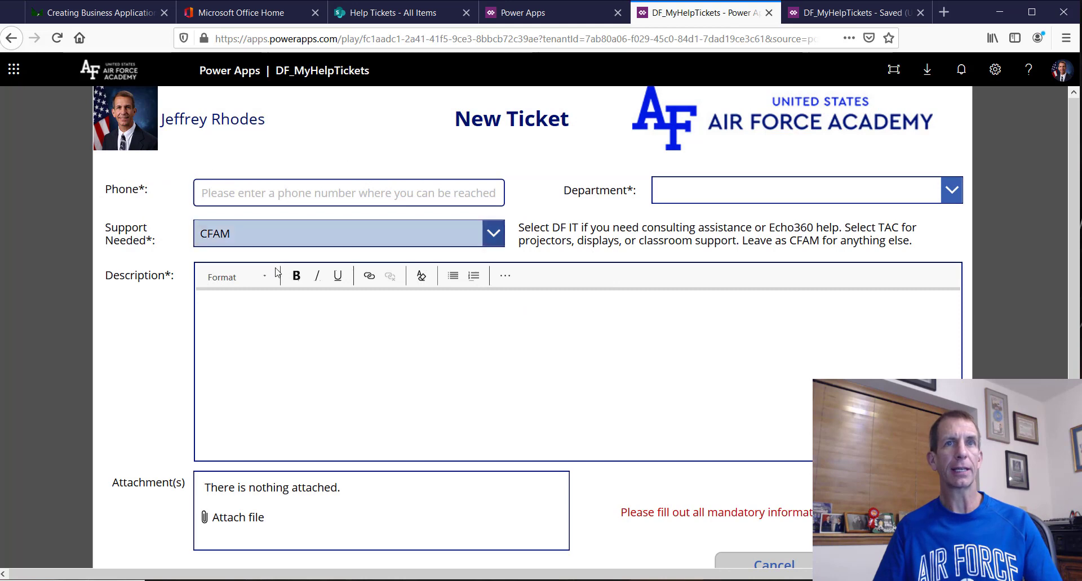
{"action": "left_click", "coordinate": [316, 195]}
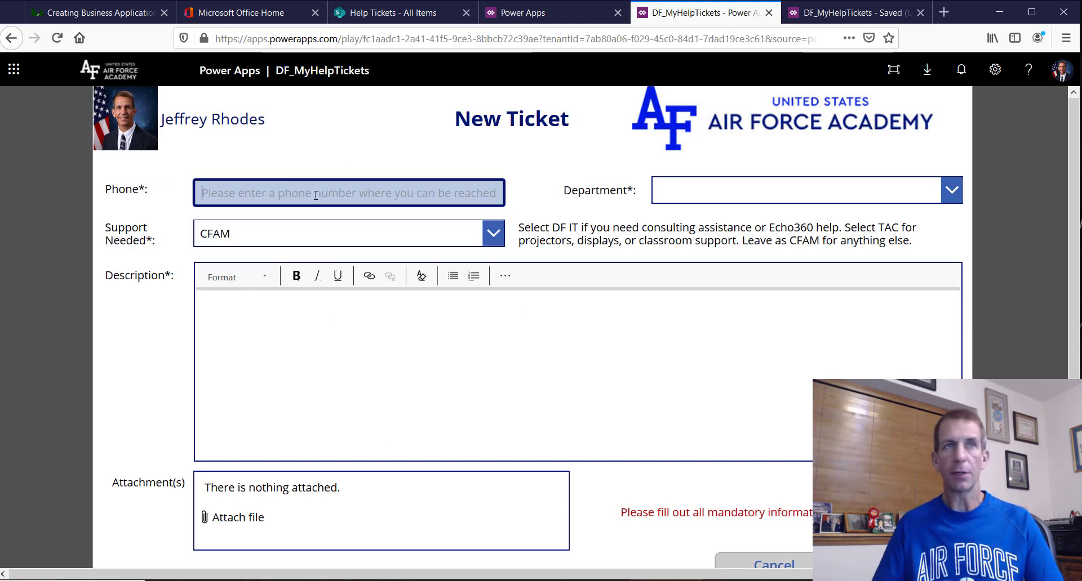
{"action": "type", "text": "333333"}
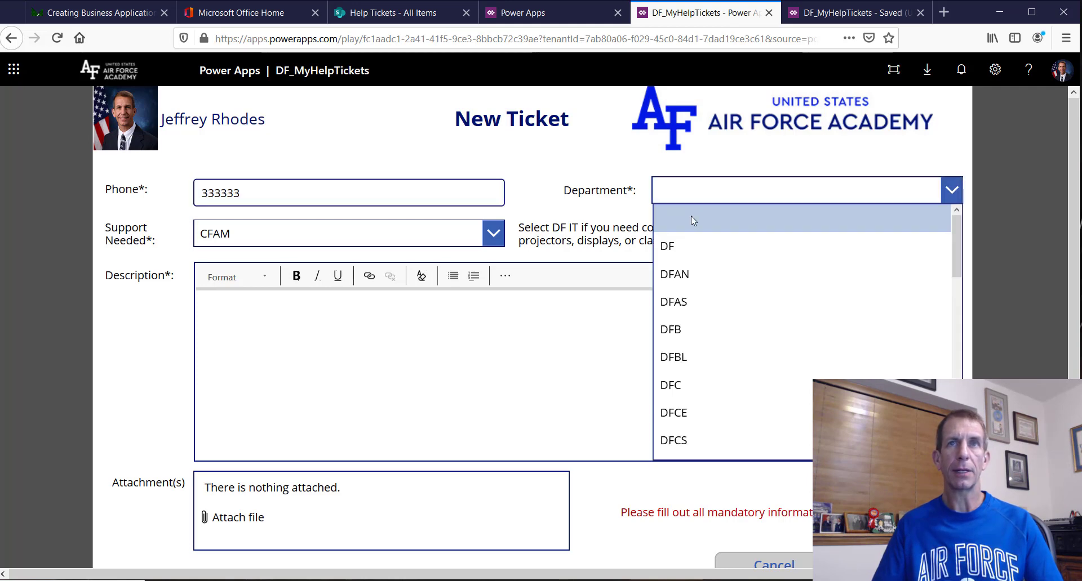
{"action": "left_click", "coordinate": [686, 265]}
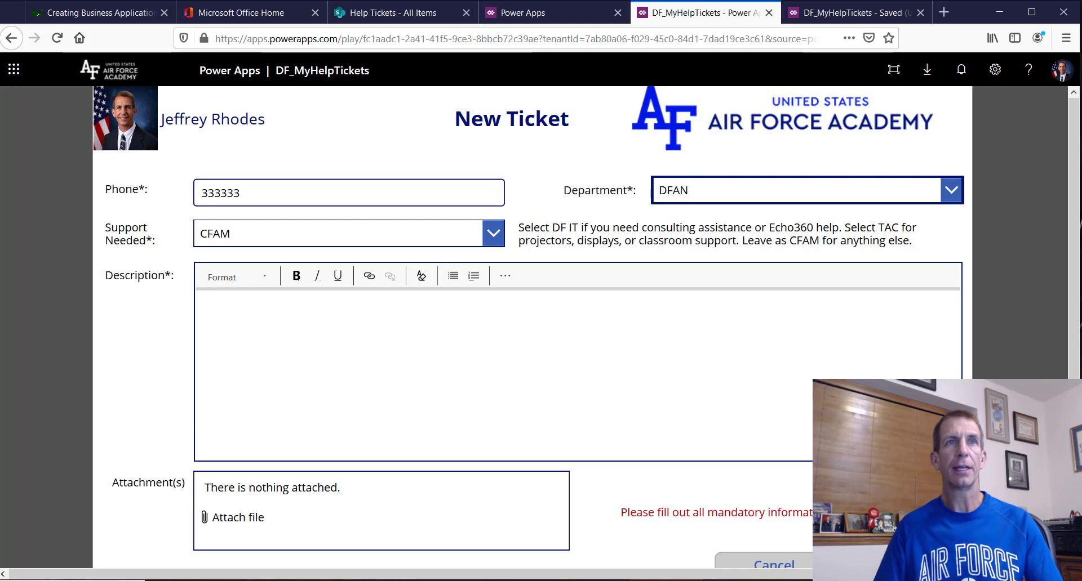
{"action": "left_click", "coordinate": [246, 244]}
{"action": "left_click", "coordinate": [241, 288]}
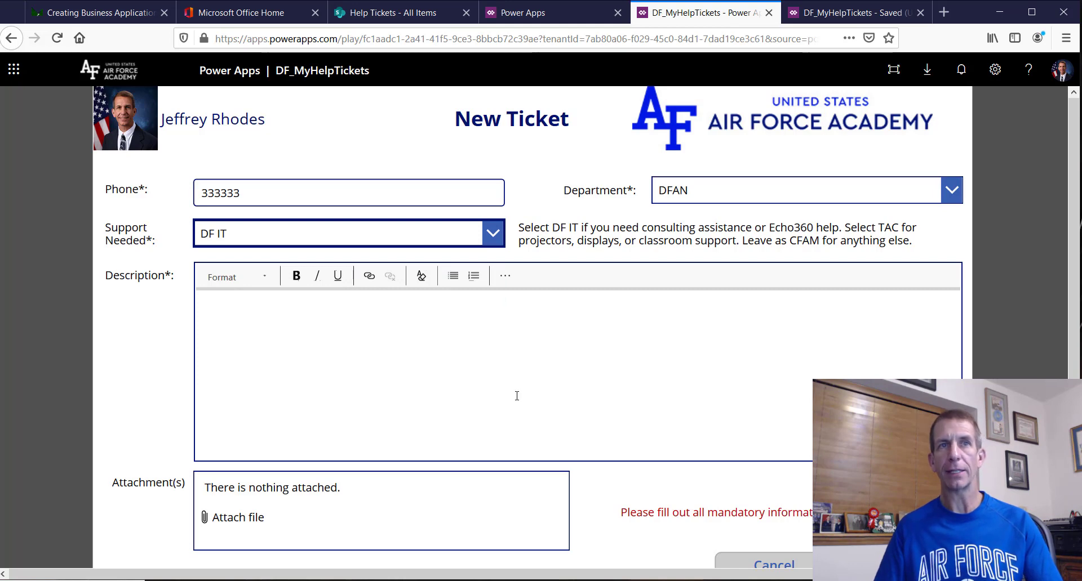
Enter "Test - please" as the new ticket's description.
{"action": "left_click", "coordinate": [480, 366]}
{"action": "type", "text": "TEst"}
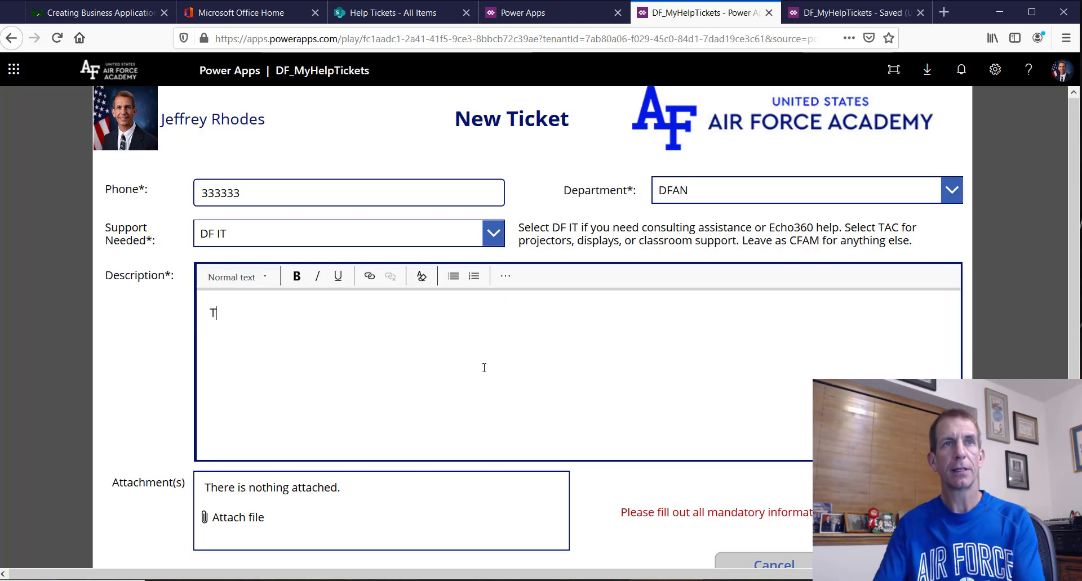
{"action": "key", "text": "BackSpace"}
{"action": "key", "text": "BackSpace"}
{"action": "key", "text": "BackSpace"}
{"action": "type", "text": "es"}
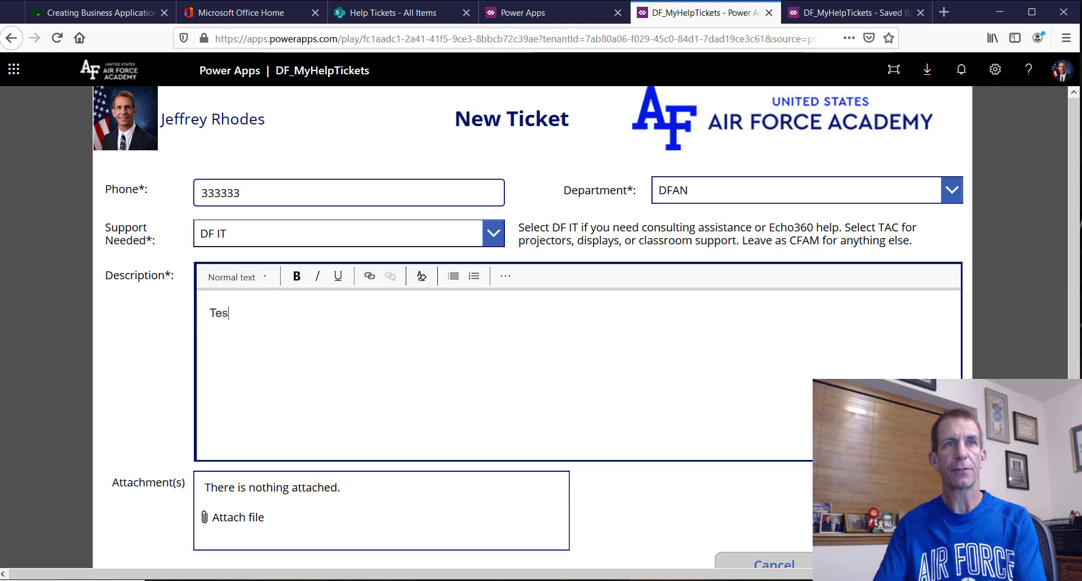
{"action": "type", "text": "t - p"}
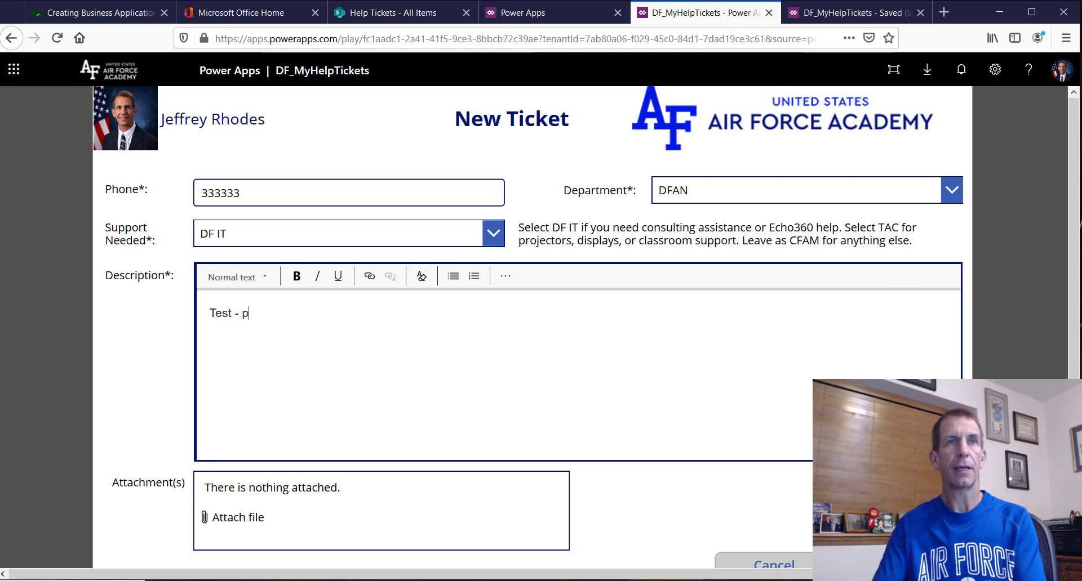
{"action": "type", "text": "lease"}
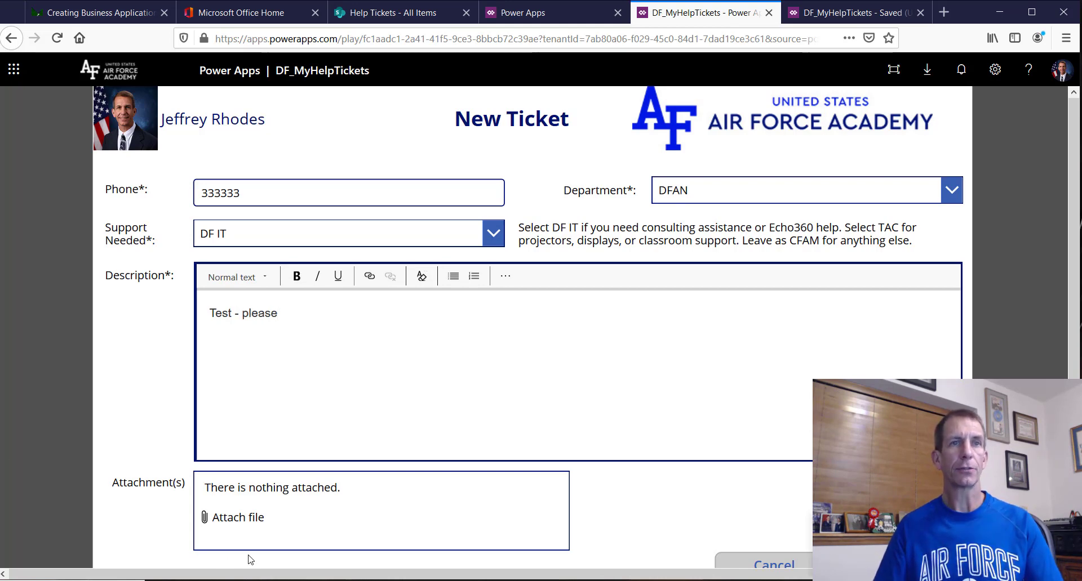
Attach 1983Graduation.png from the Pictures folder to the new ticket.
{"action": "left_click", "coordinate": [231, 519]}
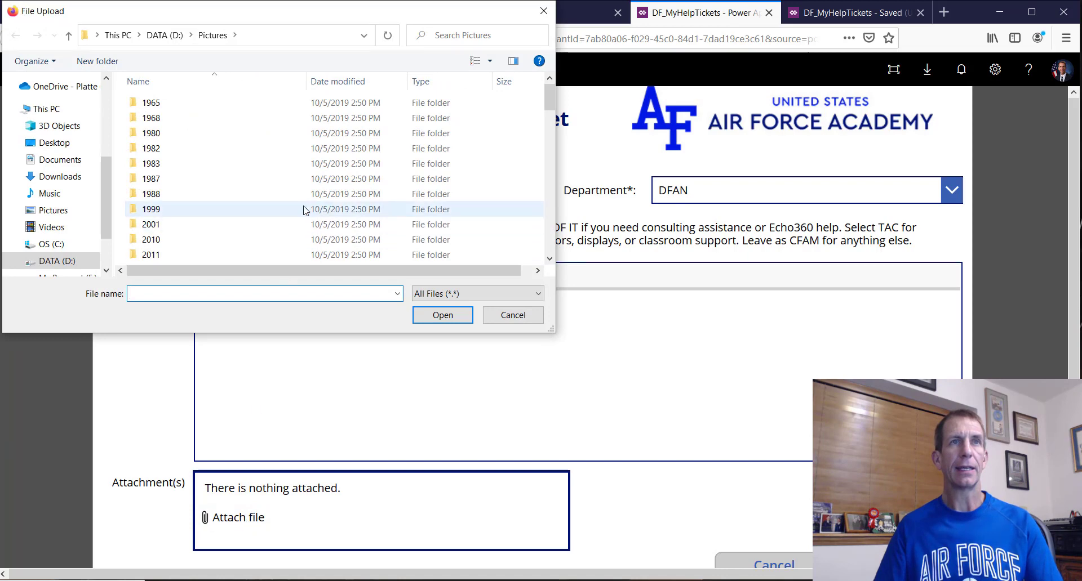
{"action": "scroll", "coordinate": [299, 210], "scroll_direction": "down", "scroll_amount": 8}
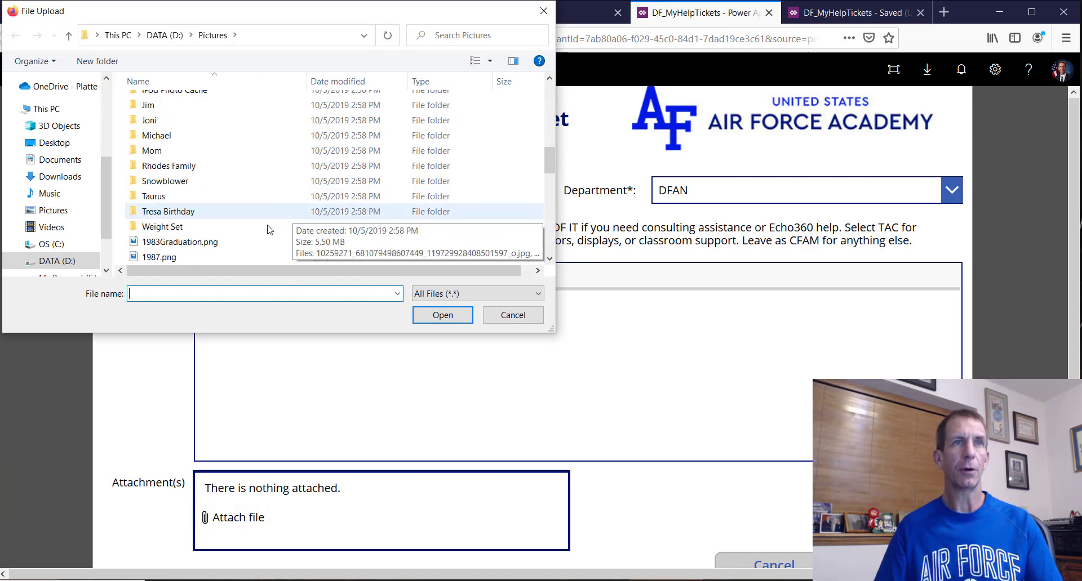
{"action": "scroll", "coordinate": [241, 228], "scroll_direction": "down", "scroll_amount": 4}
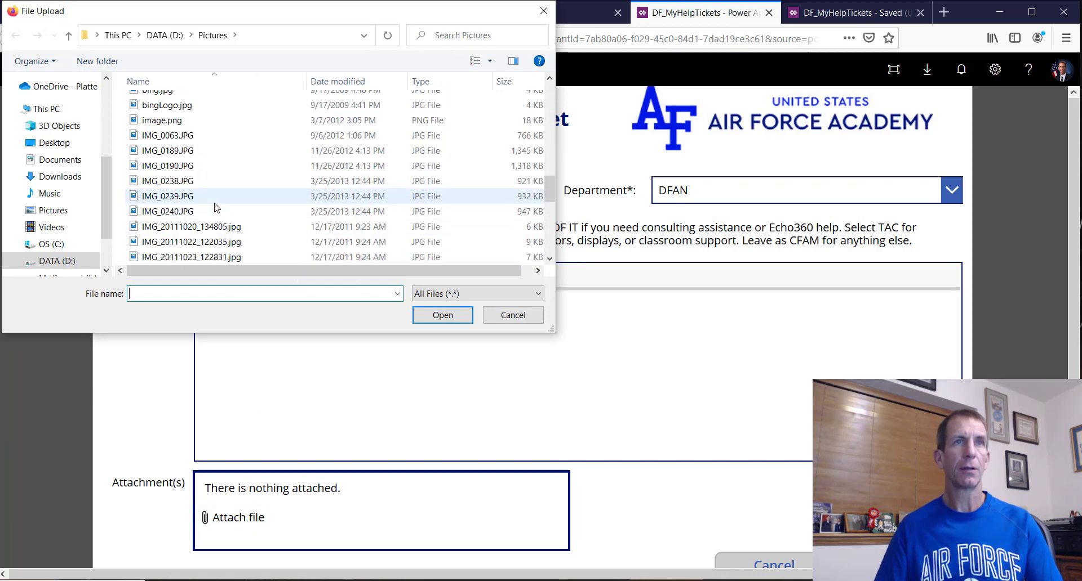
{"action": "scroll", "coordinate": [197, 186], "scroll_direction": "up", "scroll_amount": 4}
{"action": "left_click", "coordinate": [201, 240]}
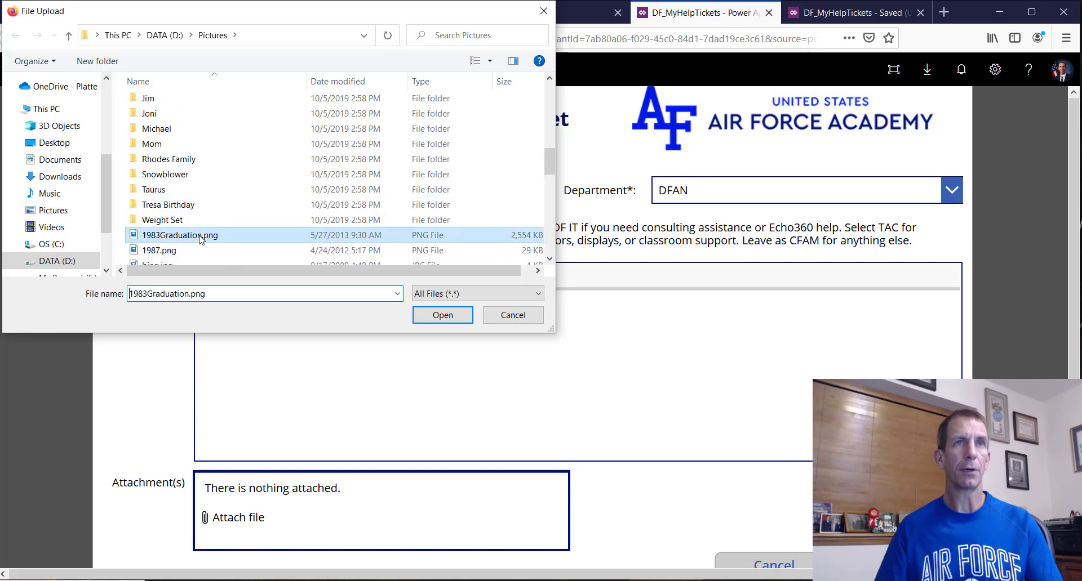
{"action": "double_click", "coordinate": [201, 240]}
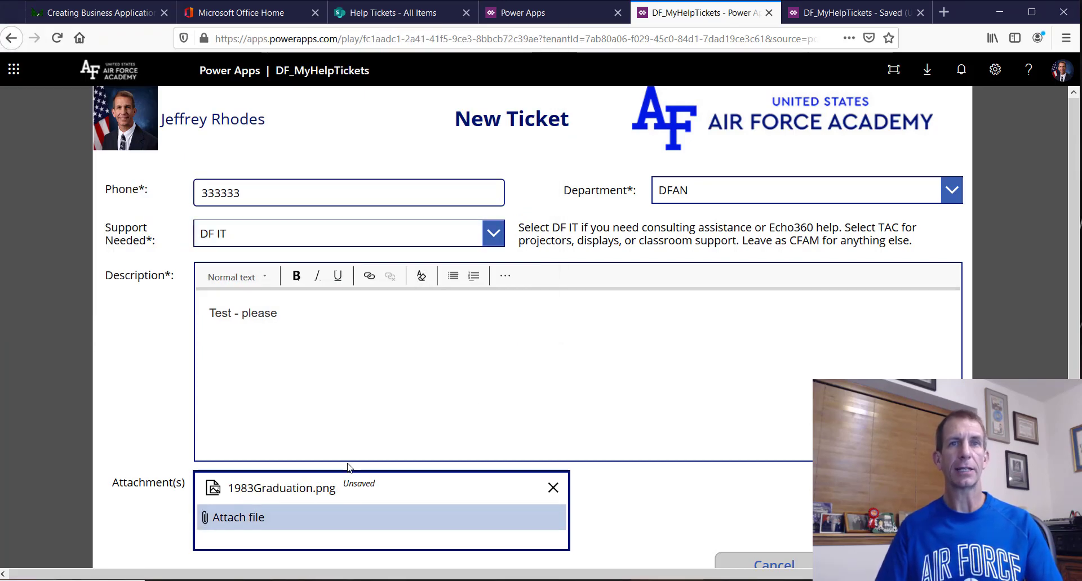
Submit the new ticket and dismiss the submission message.
{"action": "scroll", "coordinate": [679, 526], "scroll_direction": "down", "scroll_amount": 2}
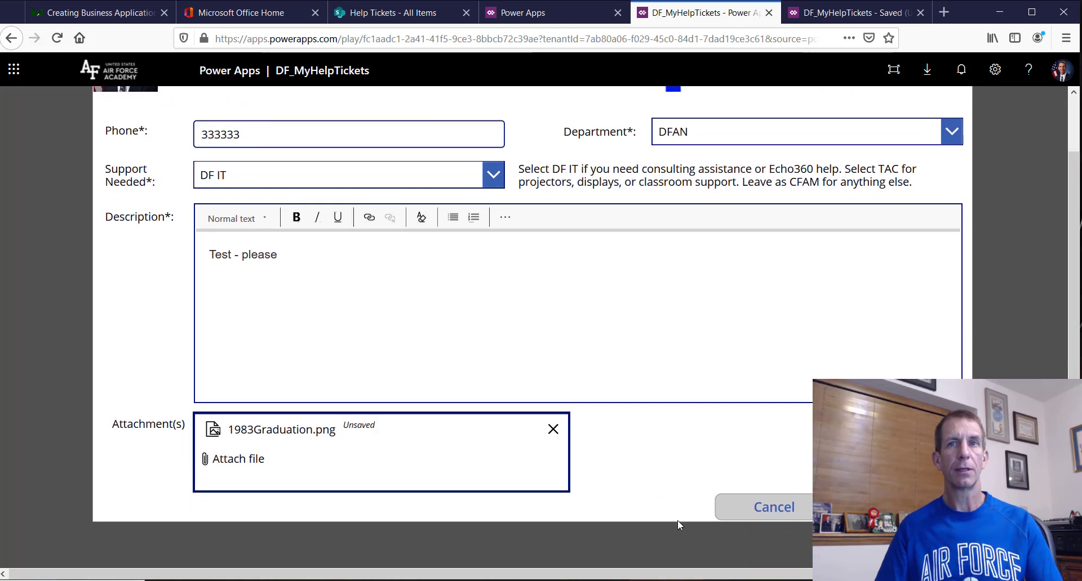
{"action": "left_click", "coordinate": [902, 507]}
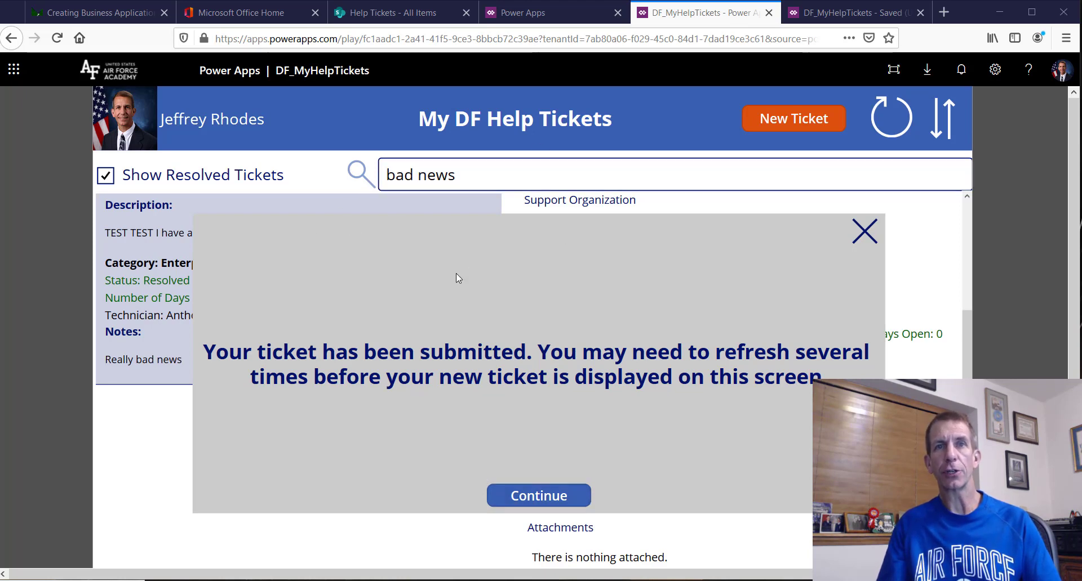
{"action": "left_click", "coordinate": [537, 497]}
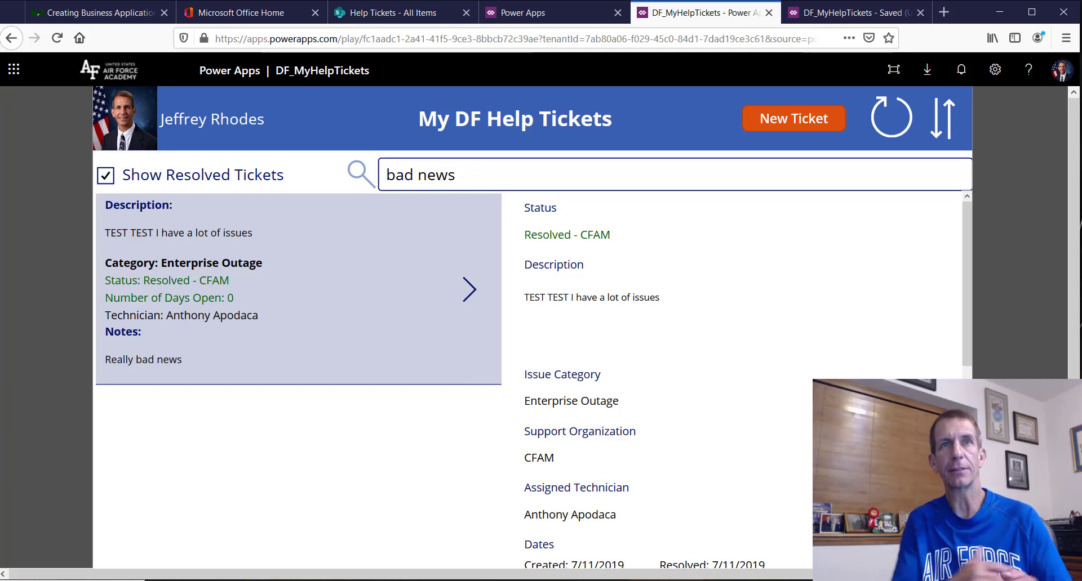
Hide resolved tickets and clear the "bad news" text from the issue search.
{"action": "left_click", "coordinate": [149, 183]}
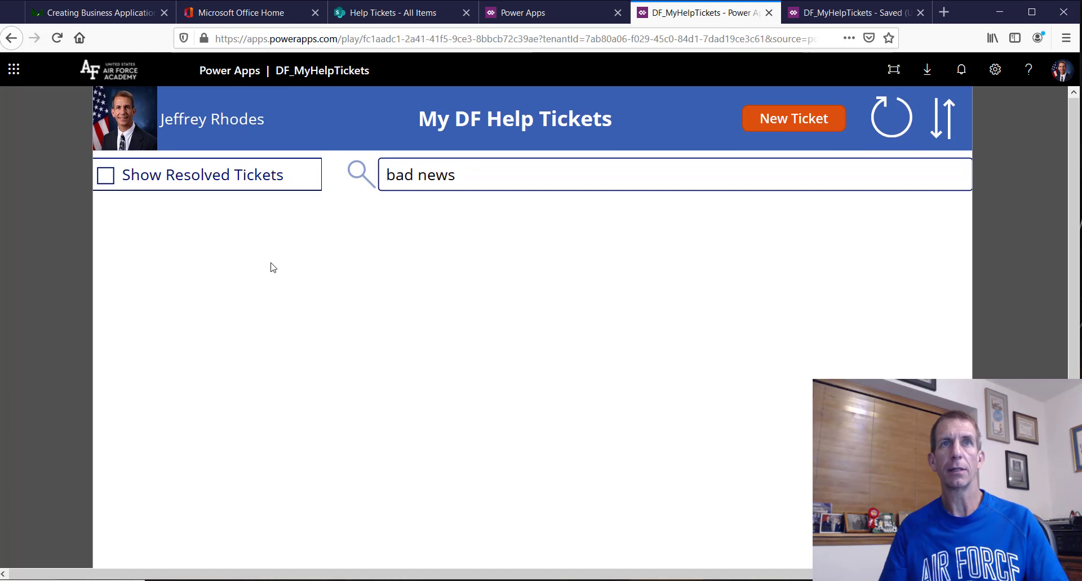
{"action": "left_click", "coordinate": [498, 167]}
{"action": "left_click_drag", "start_coordinate": [478, 176], "coordinate": [257, 170]}
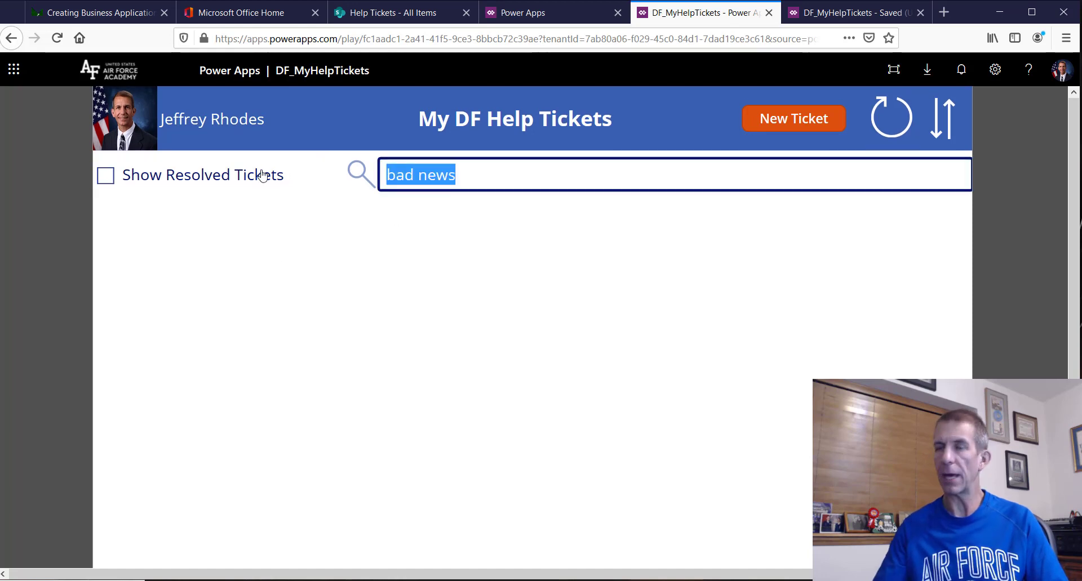
{"action": "key", "text": "BackSpace"}
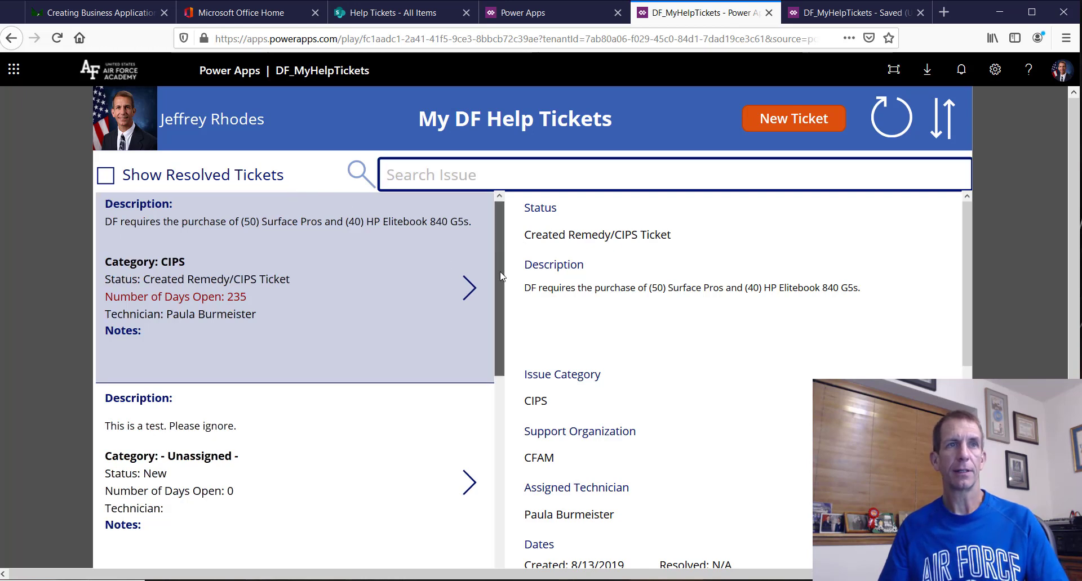
Show the details of the newly submitted "Test - please" ticket in the ticket list.
{"action": "scroll", "coordinate": [498, 251], "scroll_direction": "down", "scroll_amount": 5}
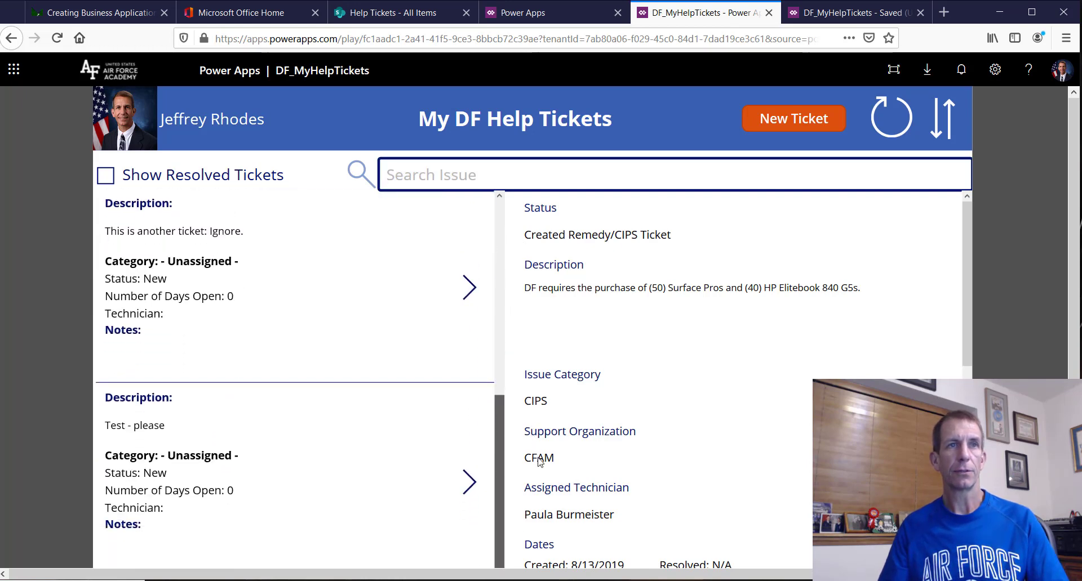
{"action": "left_click", "coordinate": [292, 477]}
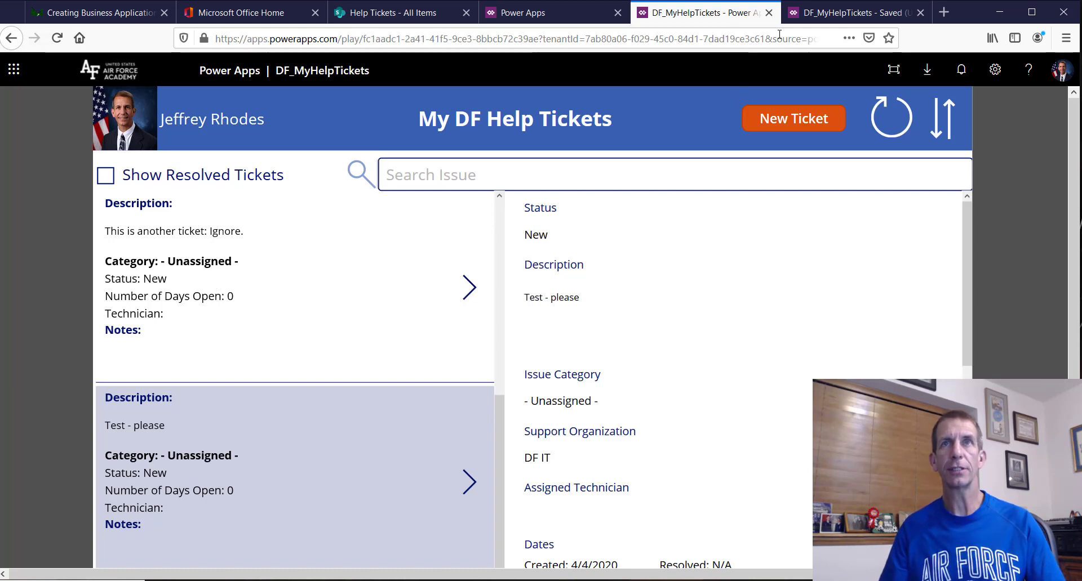
Close the running ticket app and switch to DF_MyHelpTickets in the Power Apps Studio editor.
{"action": "left_click", "coordinate": [769, 13]}
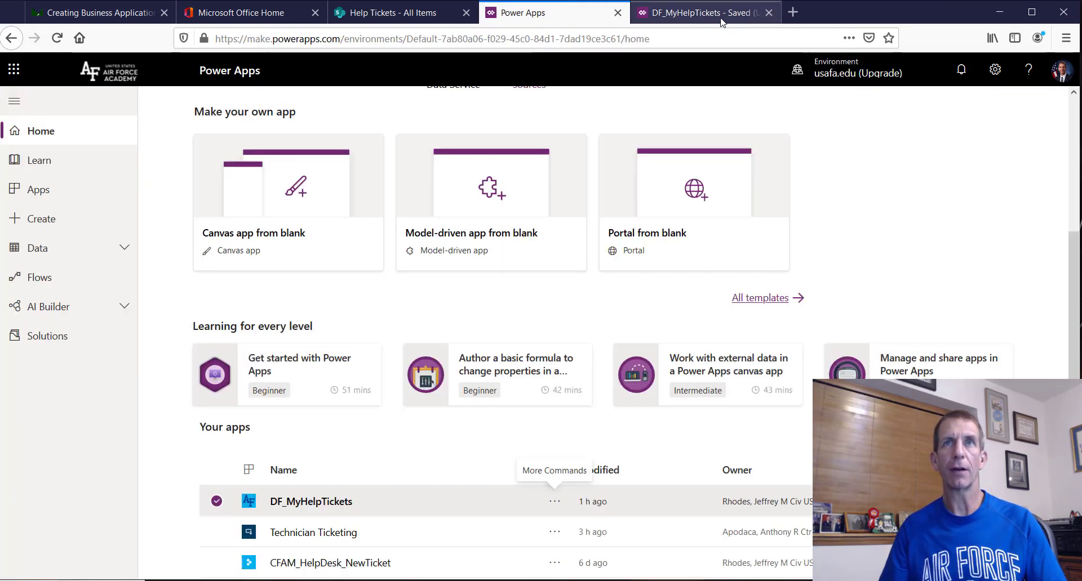
{"action": "left_click", "coordinate": [555, 501]}
{"action": "left_click", "coordinate": [624, 388]}
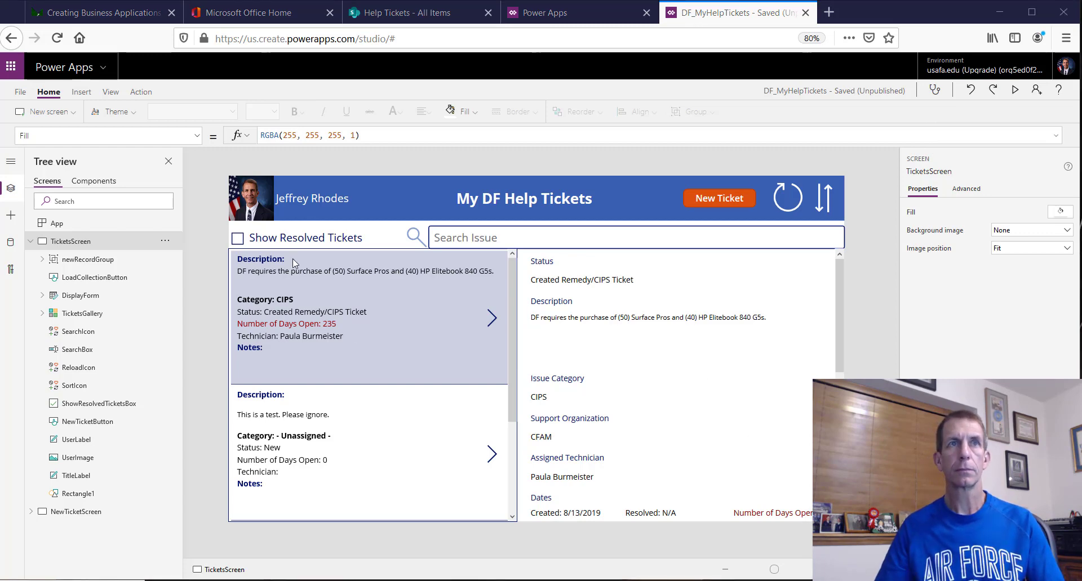
Examine the app's data sources, including the connection details of the Help Tickets SharePoint list.
{"action": "left_click", "coordinate": [11, 248]}
{"action": "mouse_move", "coordinate": [74, 290]}
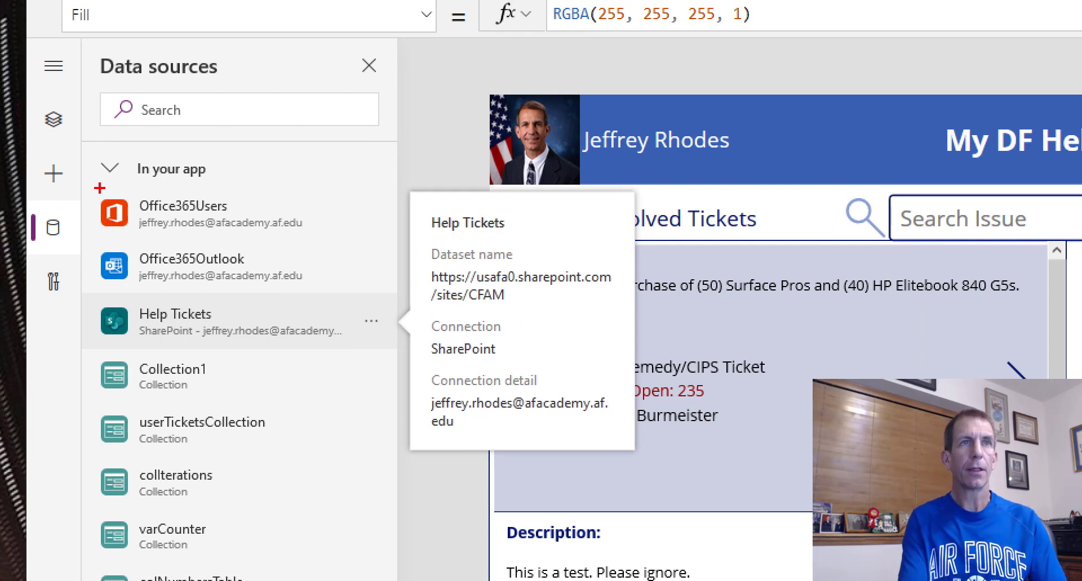
{"action": "mouse_move", "coordinate": [81, 175]}
{"action": "left_mouse_down"}
{"action": "mouse_move", "coordinate": [162, 299]}
{"action": "mouse_move", "coordinate": [455, 359]}
{"action": "mouse_move", "coordinate": [409, 355]}
{"action": "left_mouse_up"}
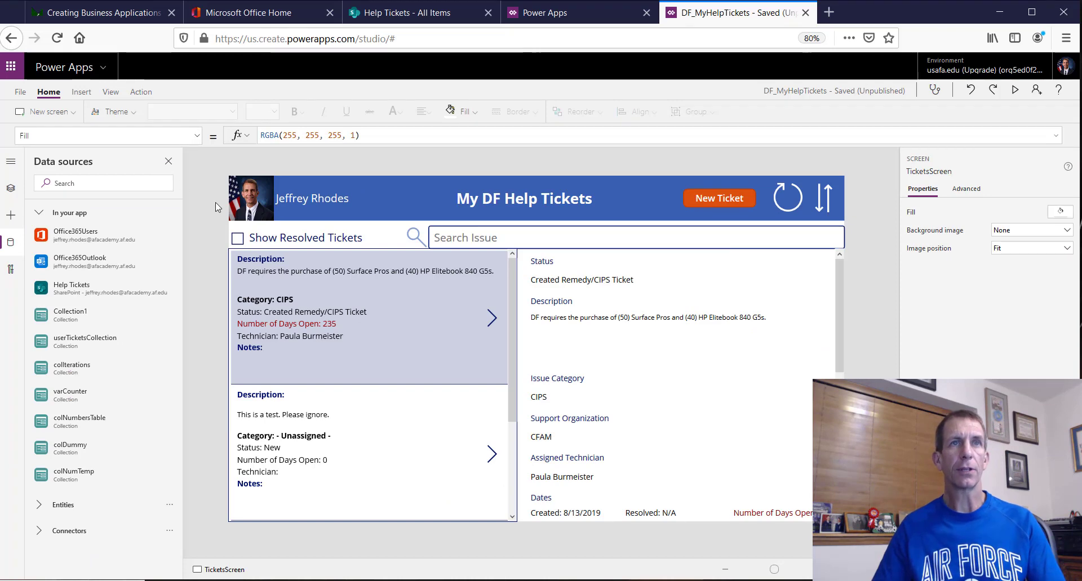
Inspect the formulas behind the header's user image and name label, and the App object's OnStart formula.
{"action": "left_click", "coordinate": [248, 218]}
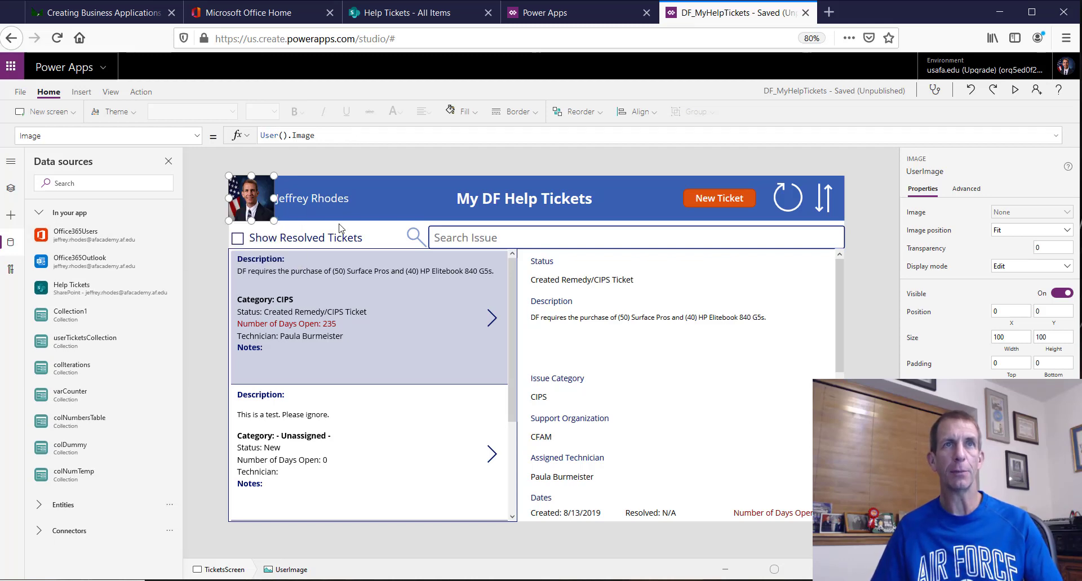
{"action": "left_click", "coordinate": [326, 201]}
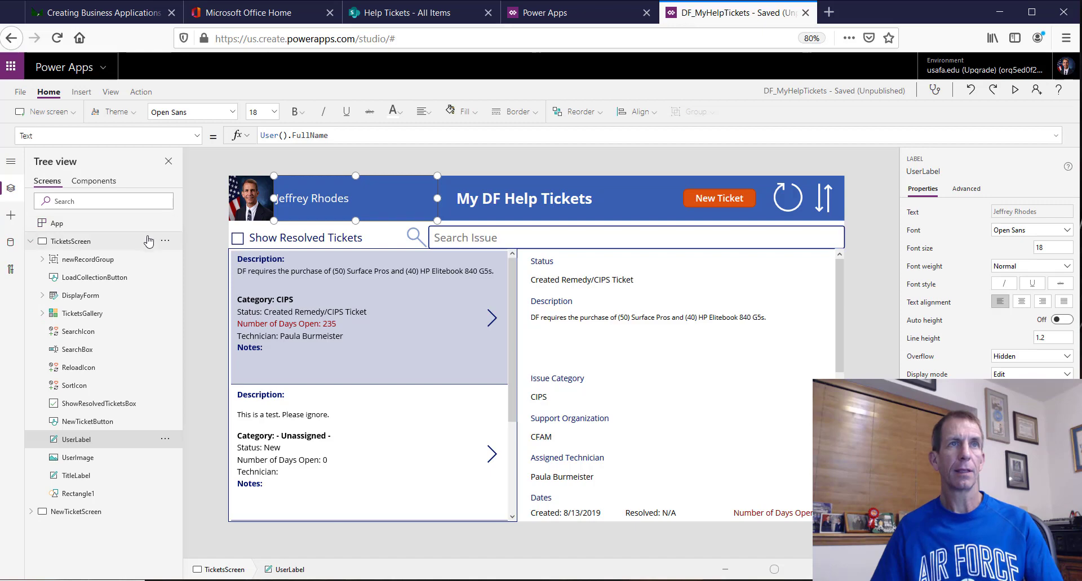
{"action": "left_click", "coordinate": [129, 225]}
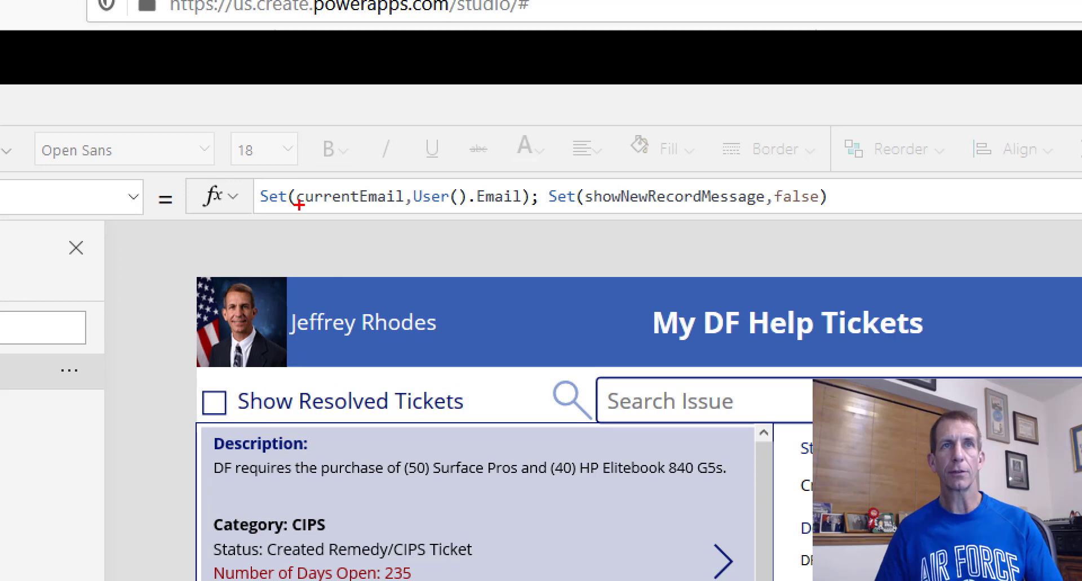
{"action": "left_click_drag", "start_coordinate": [298, 205], "coordinate": [392, 205]}
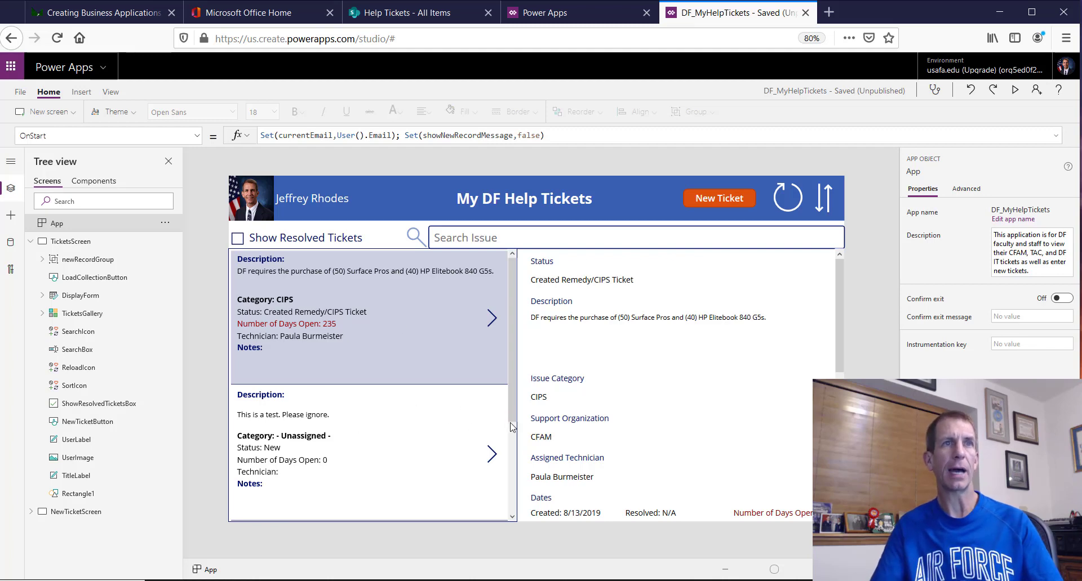
Review the OnSelect formula of LoadCollectionButton through the ForAll block that filters Help Tickets into userTicketsCollection, and collapse the formula again.
{"action": "left_click", "coordinate": [60, 279]}
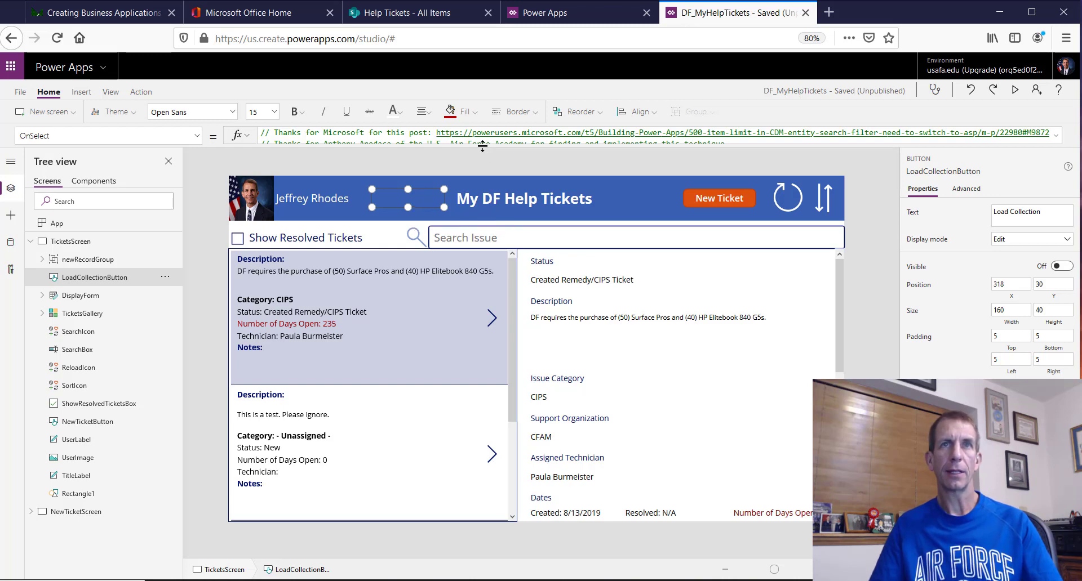
{"action": "left_click_drag", "start_coordinate": [484, 147], "coordinate": [506, 431]}
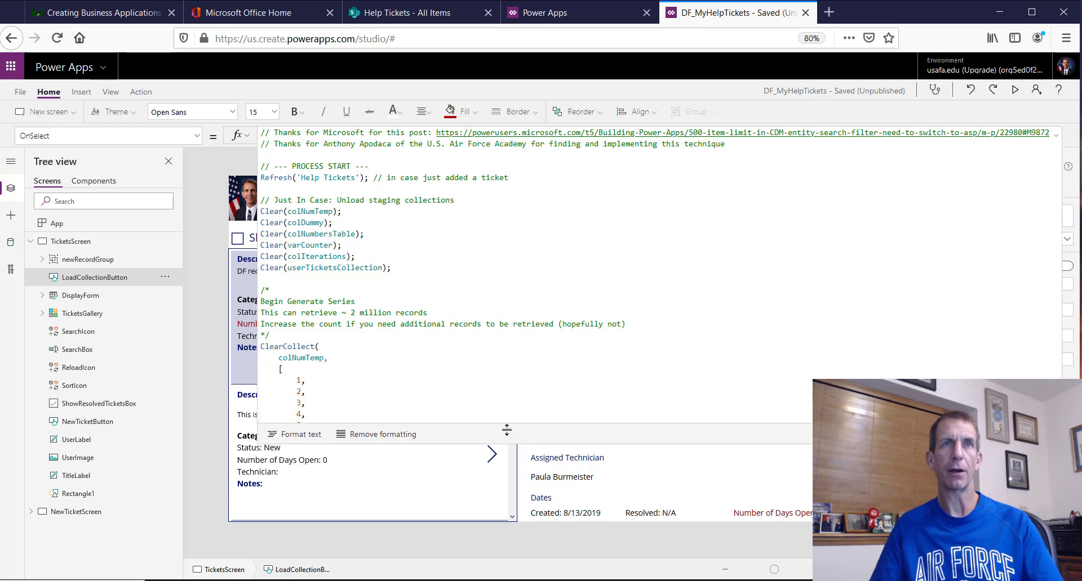
{"action": "scroll", "coordinate": [501, 271], "scroll_direction": "down", "scroll_amount": 15}
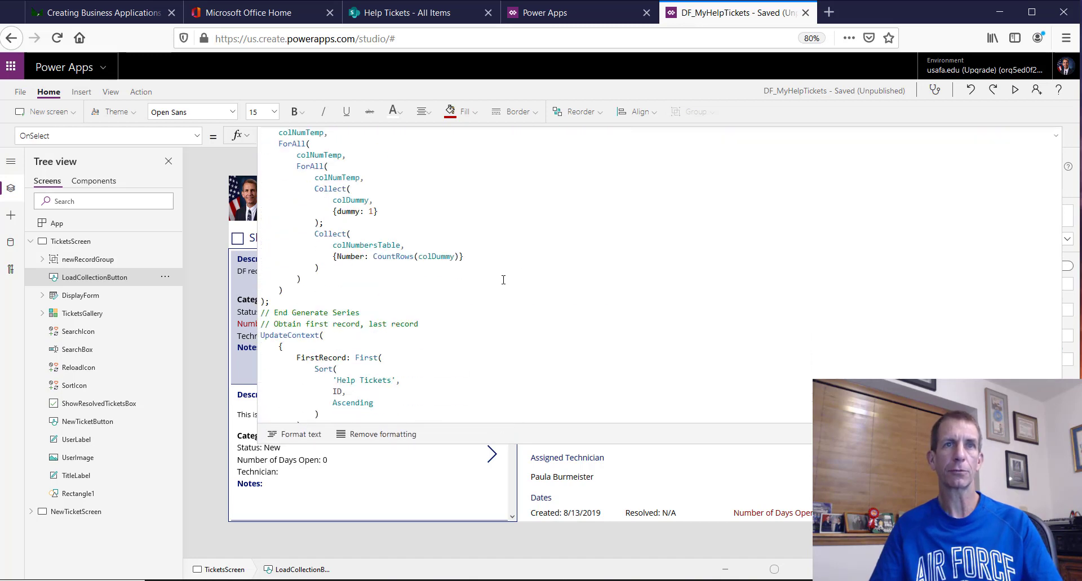
{"action": "scroll", "coordinate": [503, 280], "scroll_direction": "down", "scroll_amount": 10}
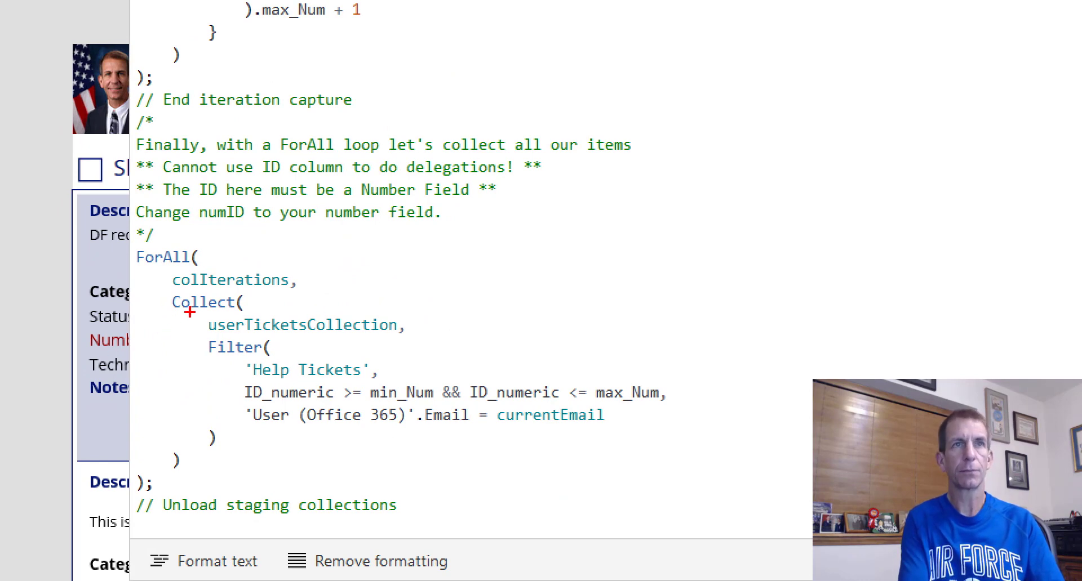
{"action": "mouse_move", "coordinate": [187, 313]}
{"action": "left_mouse_down"}
{"action": "mouse_move", "coordinate": [212, 368]}
{"action": "mouse_move", "coordinate": [712, 434]}
{"action": "mouse_move", "coordinate": [702, 463]}
{"action": "left_mouse_up"}
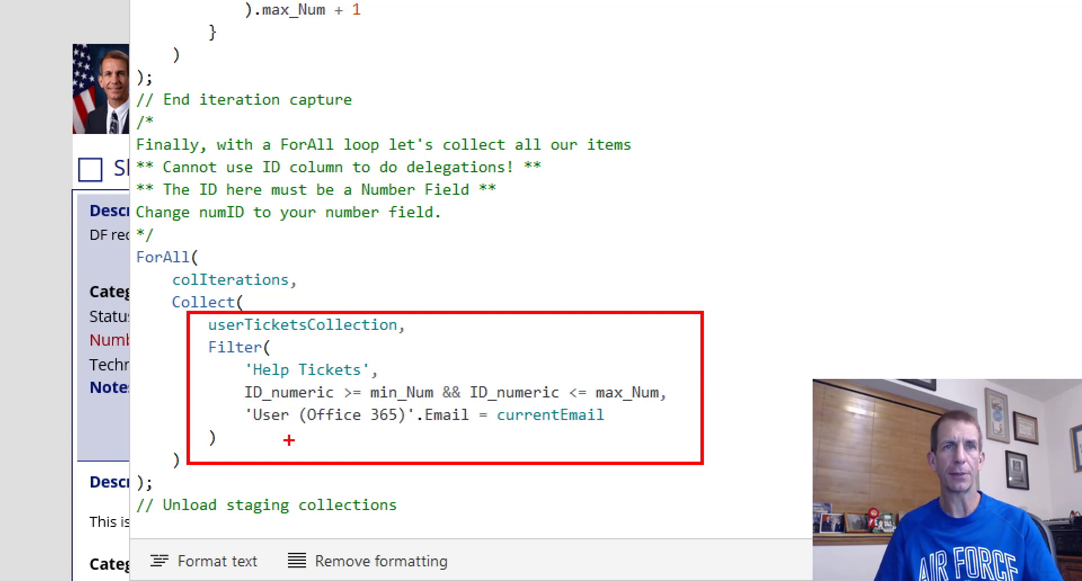
{"action": "left_click_drag", "start_coordinate": [250, 433], "coordinate": [611, 427]}
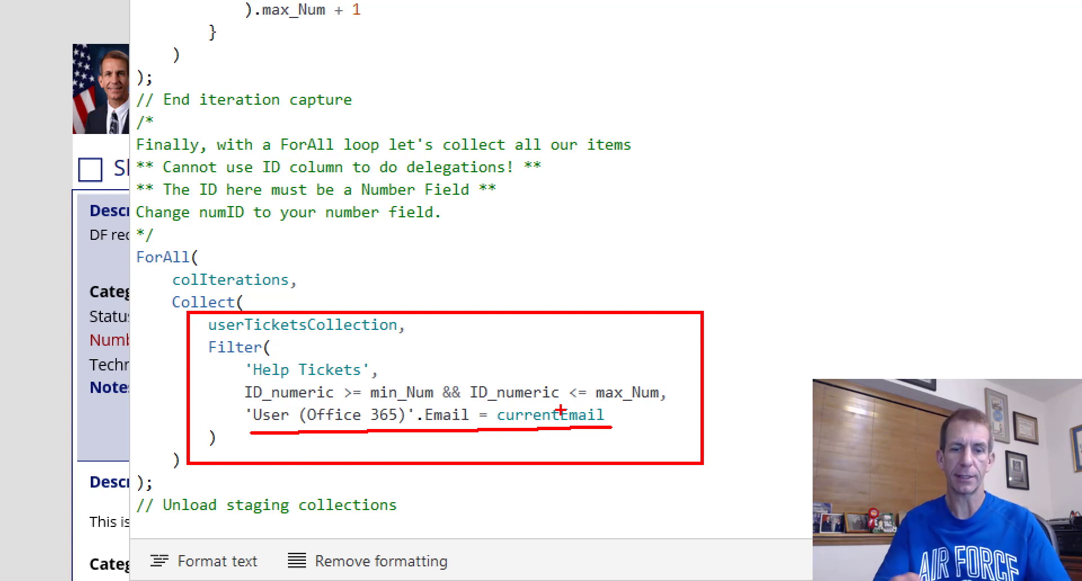
{"action": "key", "text": "Escape"}
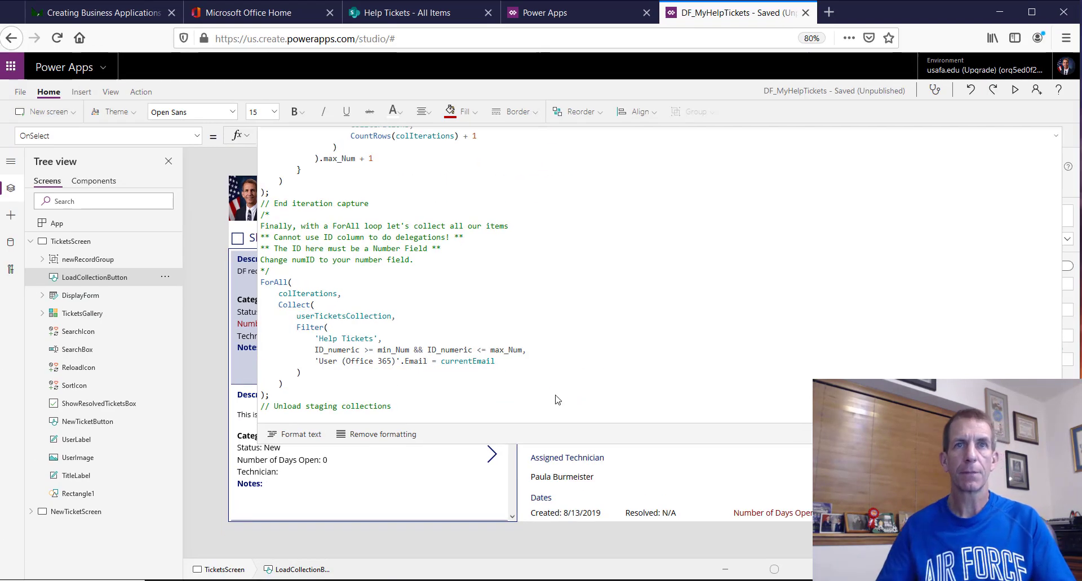
{"action": "left_click_drag", "start_coordinate": [596, 445], "coordinate": [560, 145]}
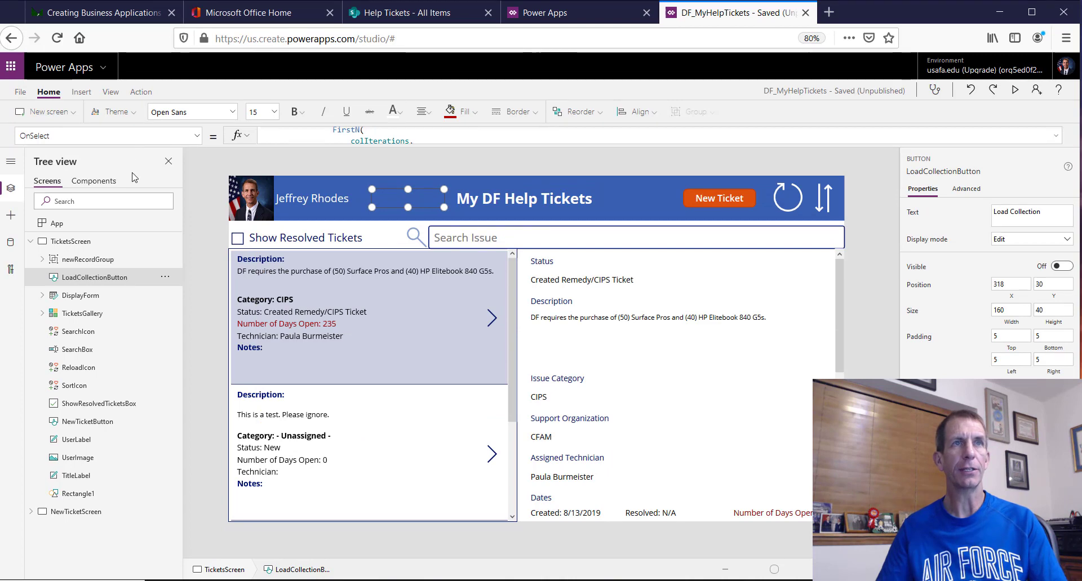
Inspect the OnVisible formula of TicketsScreen and the OnSelect formula of the reload icon.
{"action": "left_click", "coordinate": [118, 251]}
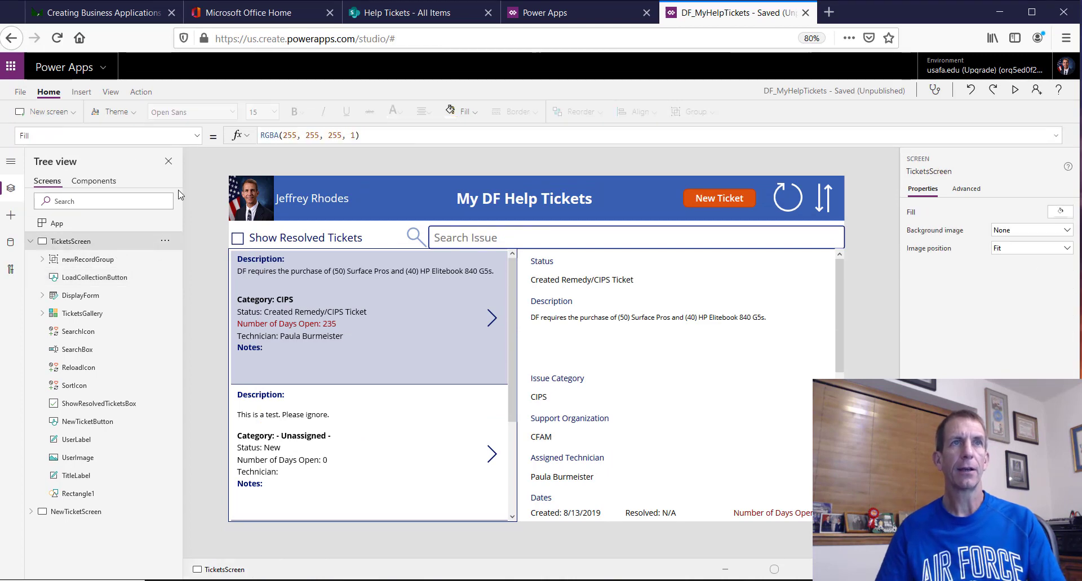
{"action": "left_click", "coordinate": [196, 136]}
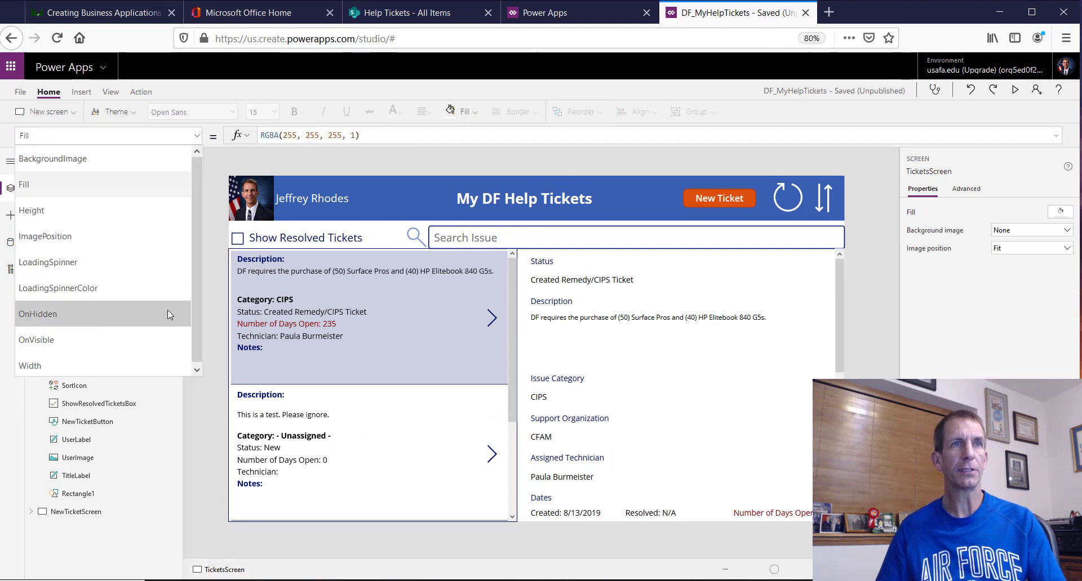
{"action": "left_click", "coordinate": [167, 330]}
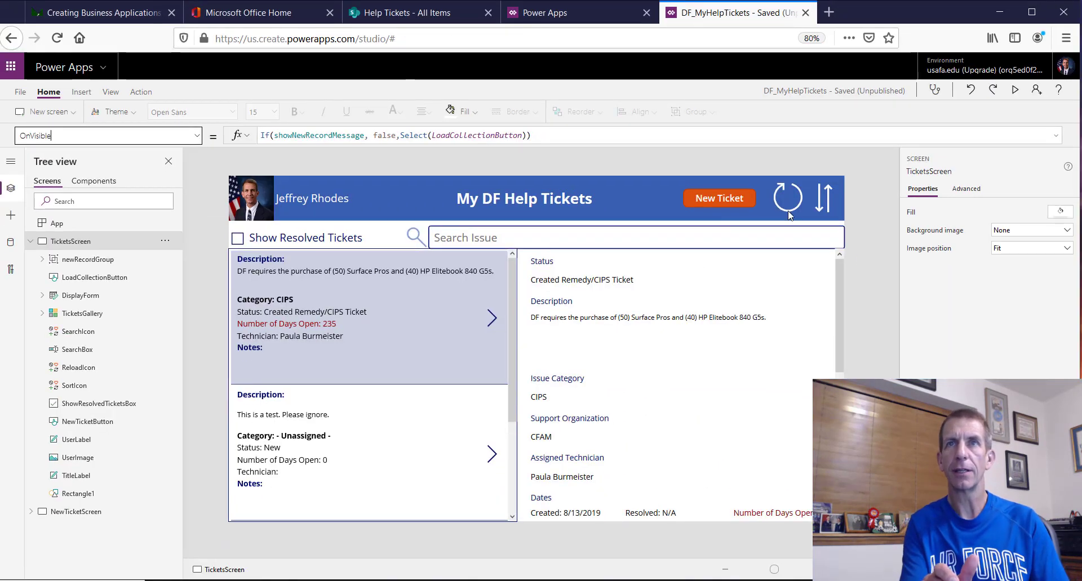
{"action": "left_click", "coordinate": [788, 213]}
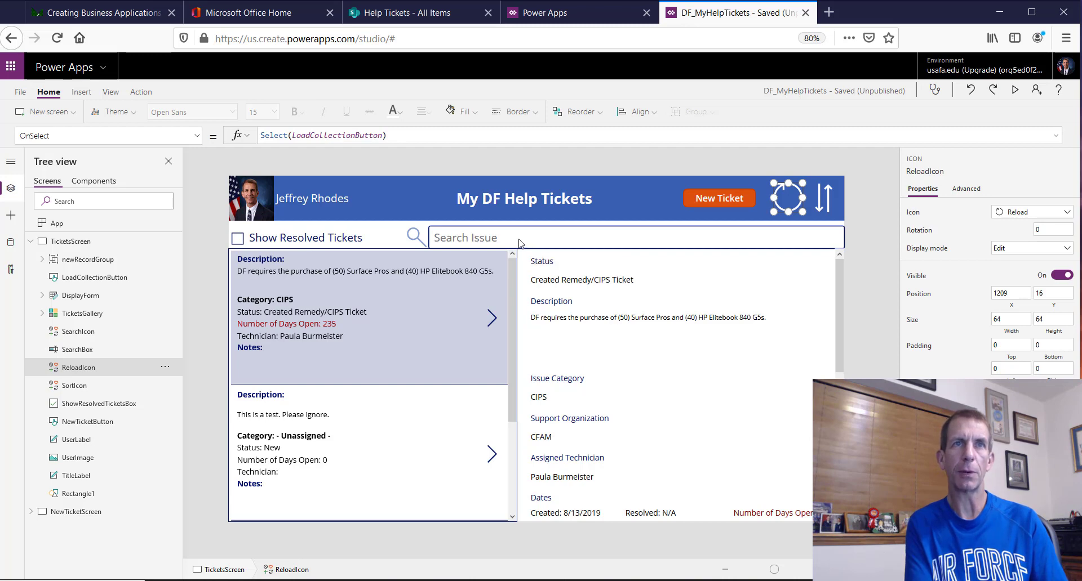
Check the TicketsGallery properties and look through the gallery layouts available for insertion without adding one.
{"action": "left_click", "coordinate": [92, 319]}
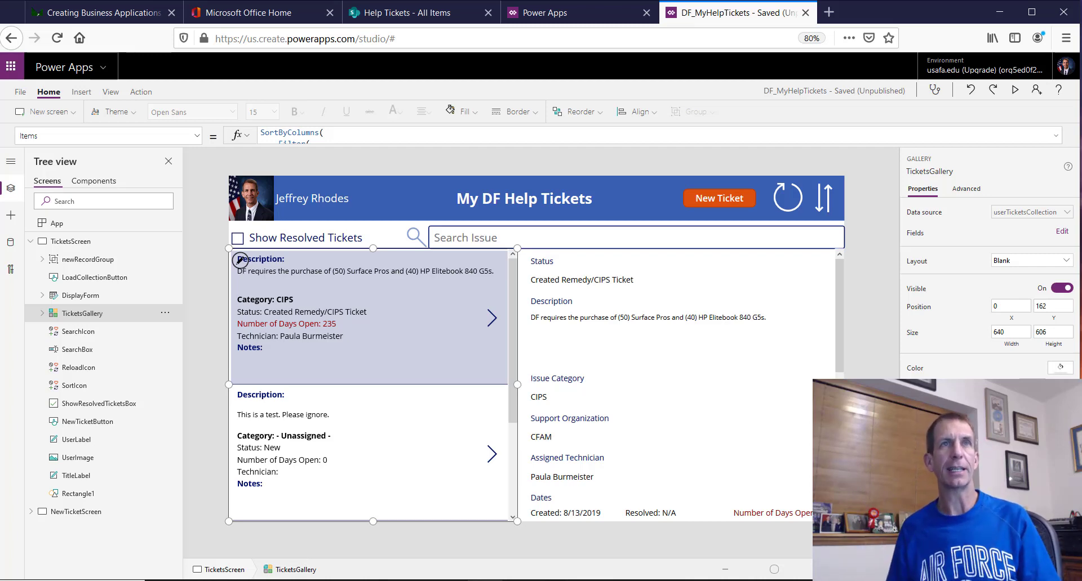
{"action": "left_click", "coordinate": [82, 93]}
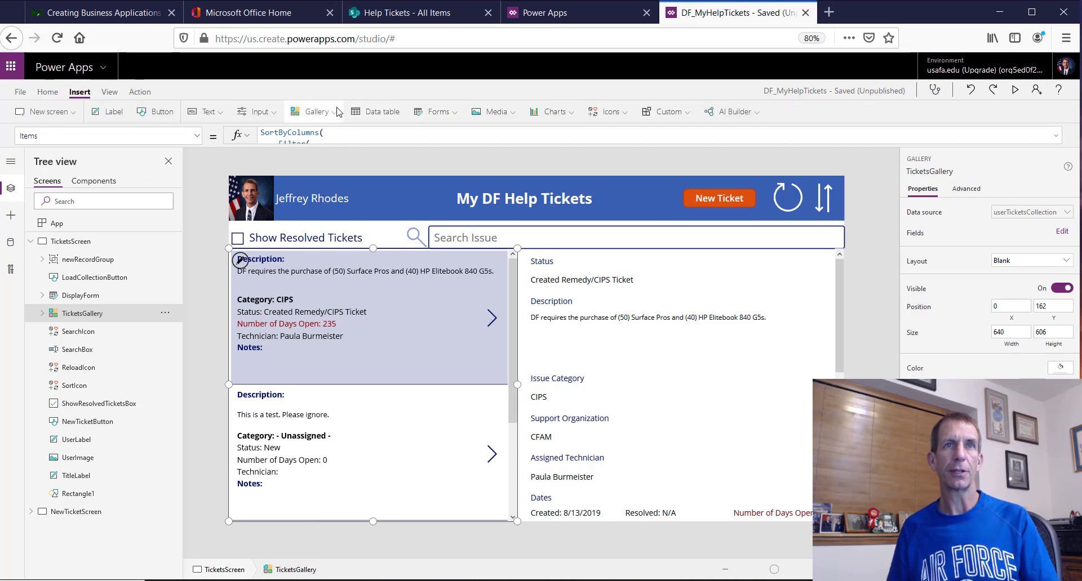
{"action": "left_click", "coordinate": [337, 112]}
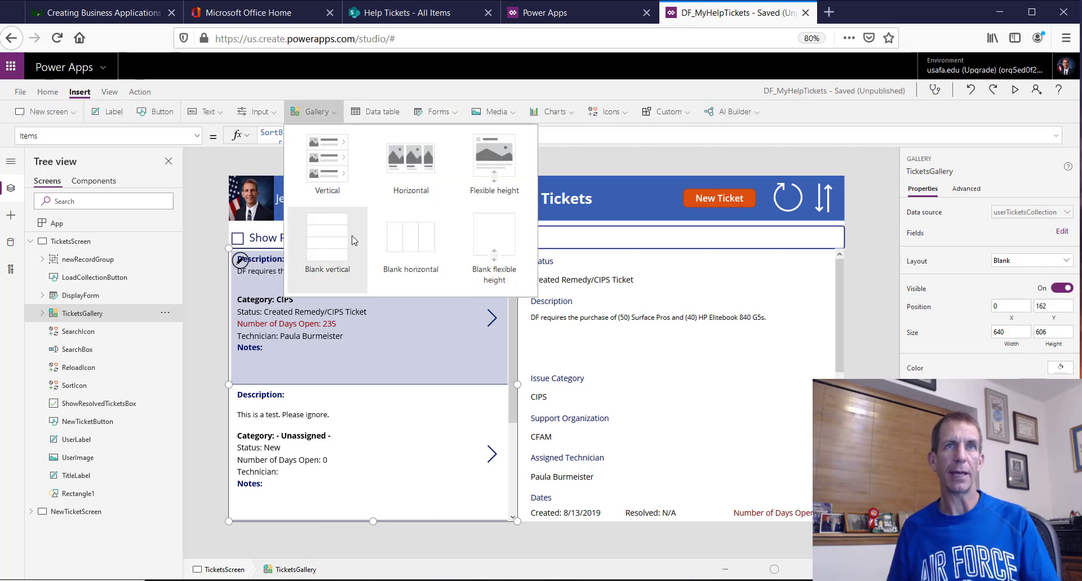
{"action": "left_click", "coordinate": [596, 171]}
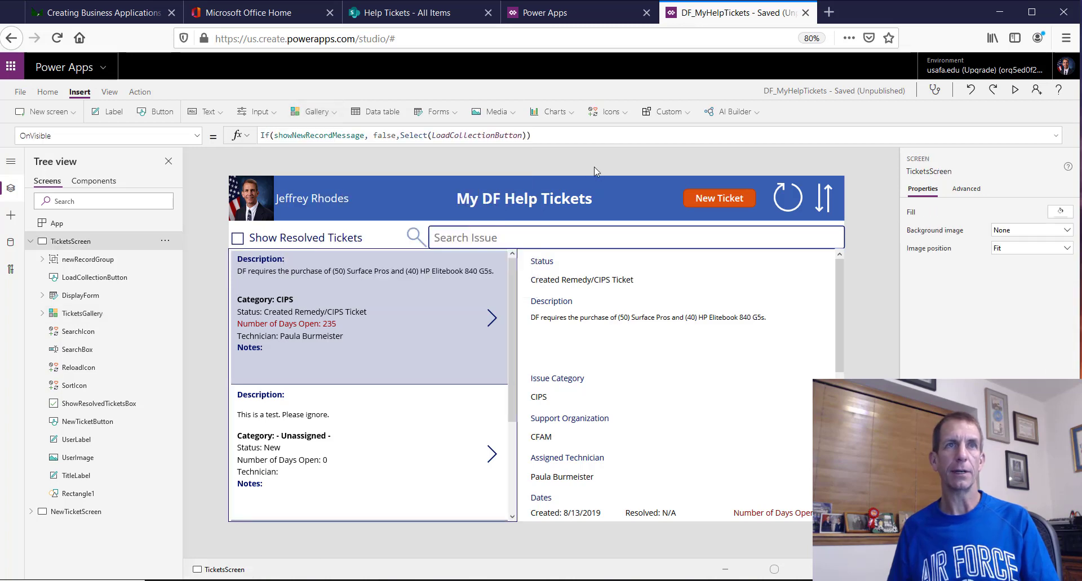
Inspect the HTML text control showing the description in TicketsGallery, and view the text control types available for insertion.
{"action": "left_click", "coordinate": [74, 315]}
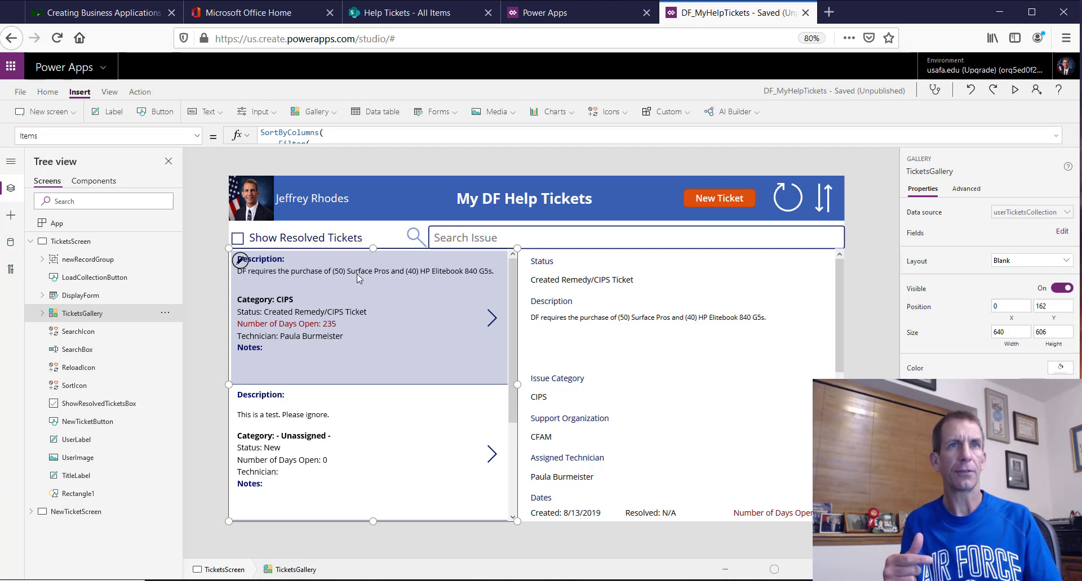
{"action": "left_click", "coordinate": [273, 263]}
{"action": "left_click", "coordinate": [286, 279]}
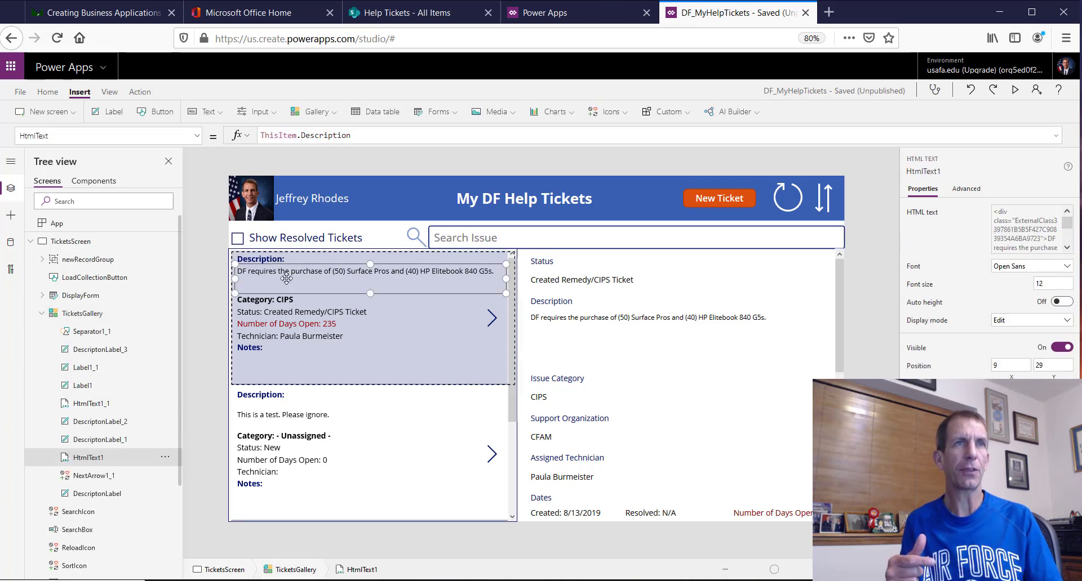
{"action": "left_click", "coordinate": [216, 115]}
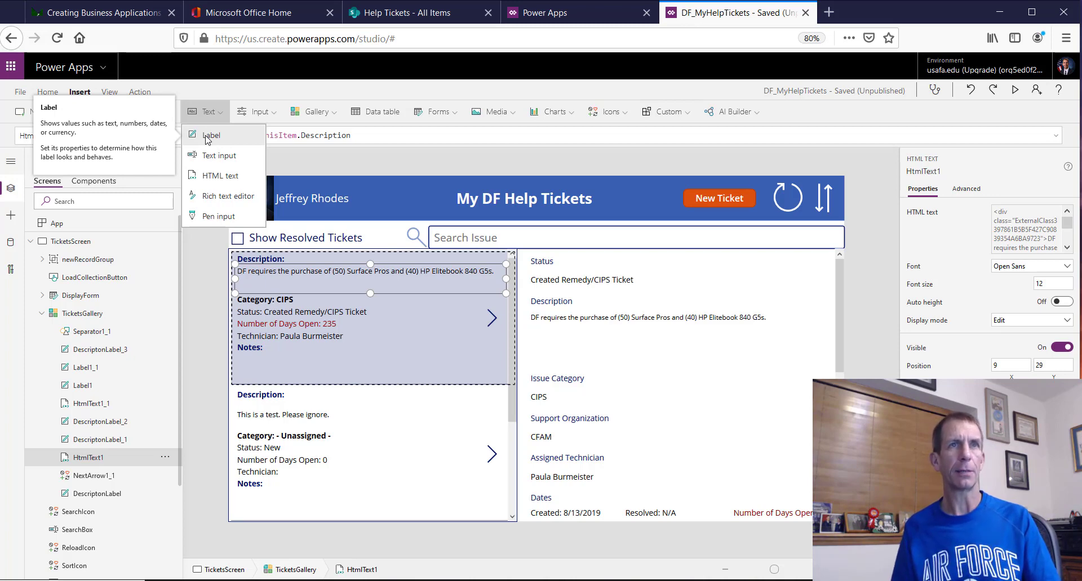
Inspect the Text formula of the status label in TicketsGallery, and expand its Color formula to read it in full.
{"action": "left_click", "coordinate": [291, 312]}
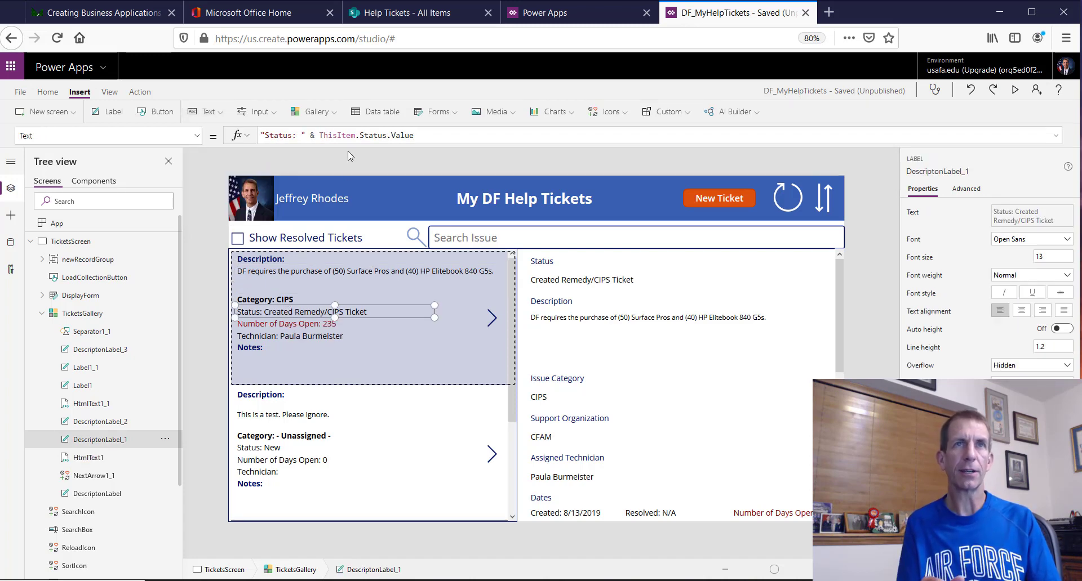
{"action": "left_click", "coordinate": [197, 137]}
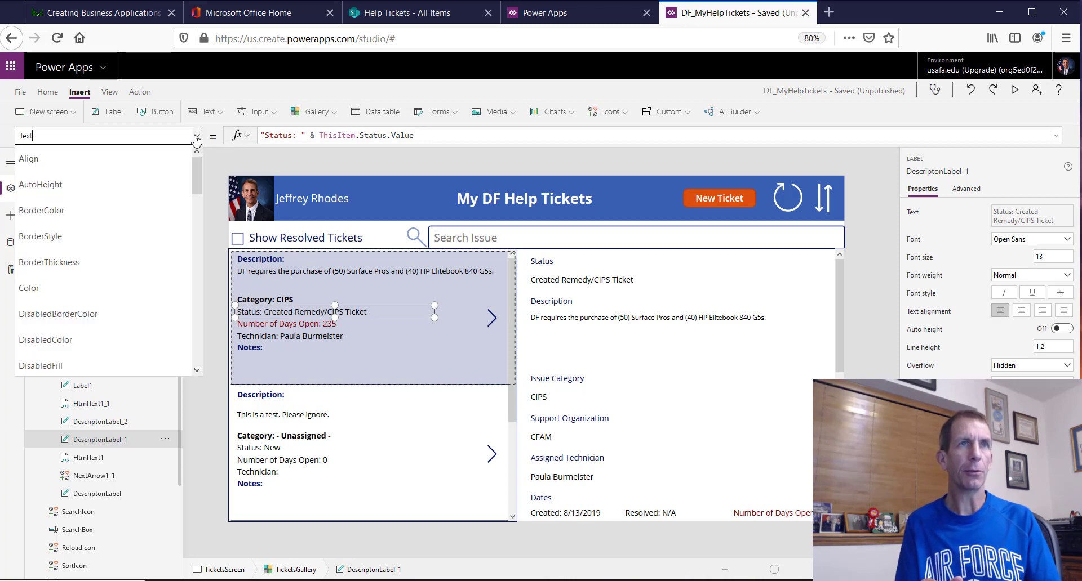
{"action": "left_click", "coordinate": [165, 291]}
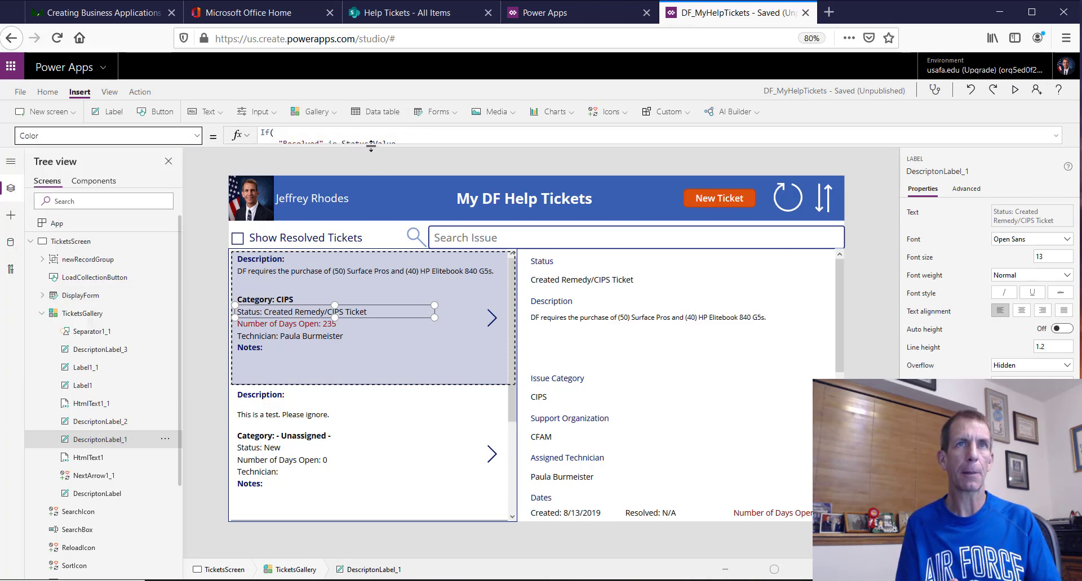
{"action": "left_click_drag", "start_coordinate": [371, 146], "coordinate": [378, 252]}
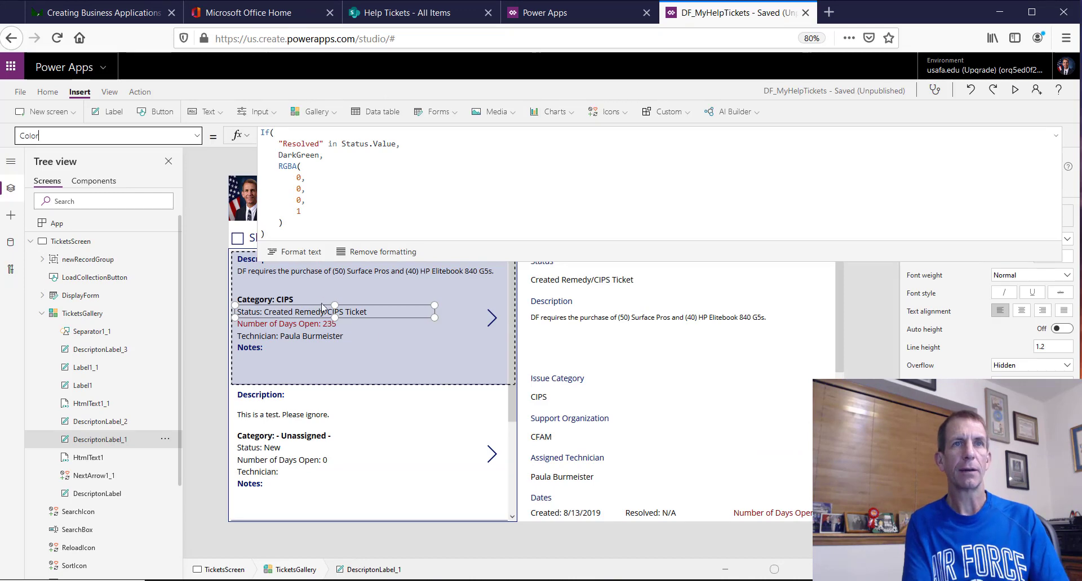
Review the full Text formula of the Number of Days Open label in TicketsGallery, including its DateDiff branches.
{"action": "left_click", "coordinate": [311, 329]}
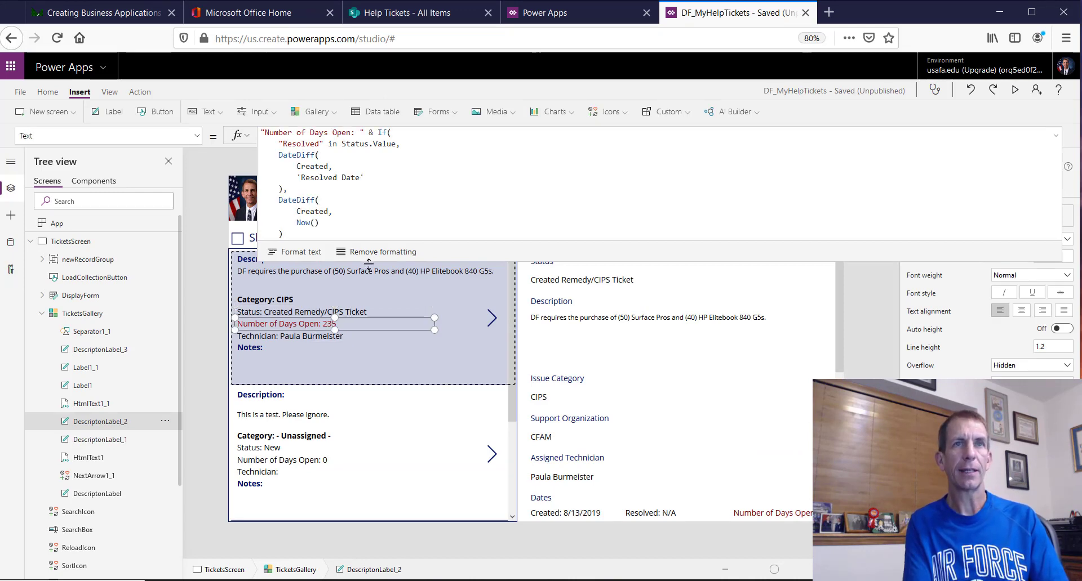
{"action": "left_click_drag", "start_coordinate": [369, 262], "coordinate": [368, 314]}
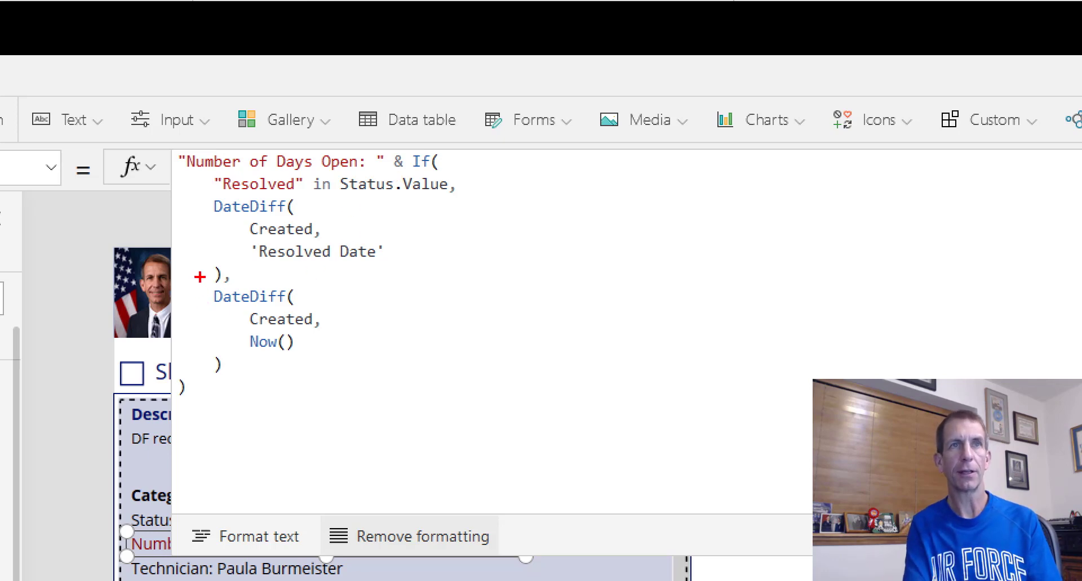
{"action": "left_click_drag", "start_coordinate": [198, 276], "coordinate": [365, 357]}
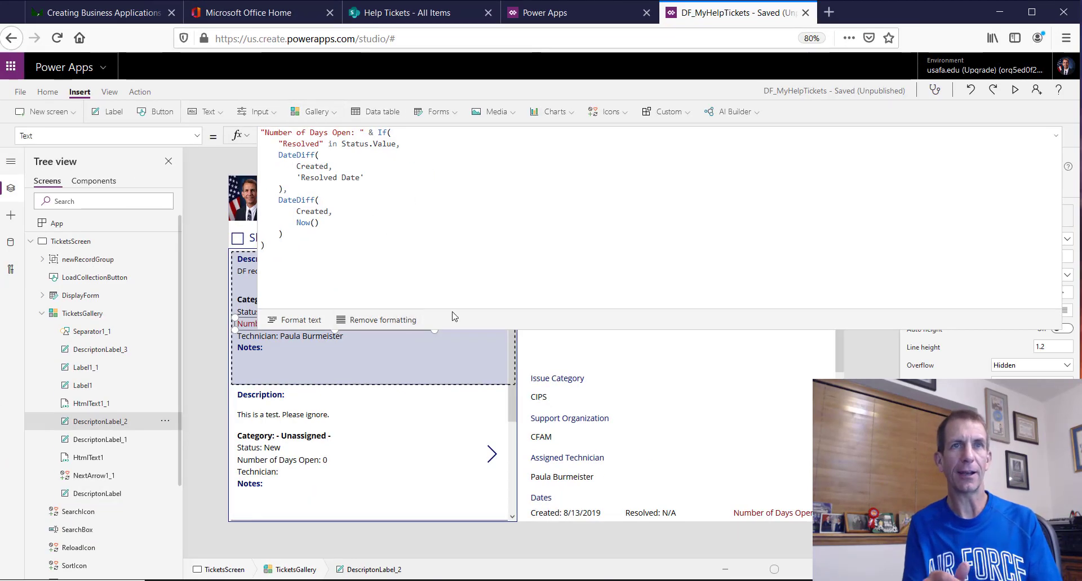
{"action": "mouse_move", "coordinate": [352, 329]}
{"action": "left_mouse_down"}
{"action": "mouse_move", "coordinate": [353, 305]}
{"action": "mouse_move", "coordinate": [362, 335]}
{"action": "left_mouse_up"}
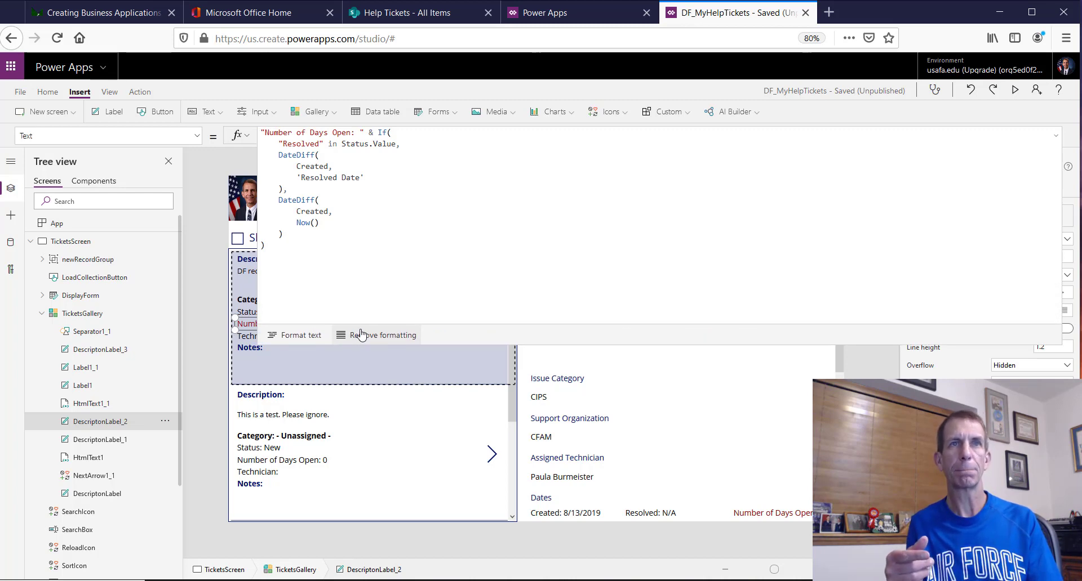
Review the full Color formula of the Number of Days Open label, and shrink the formula area again.
{"action": "left_click", "coordinate": [198, 136]}
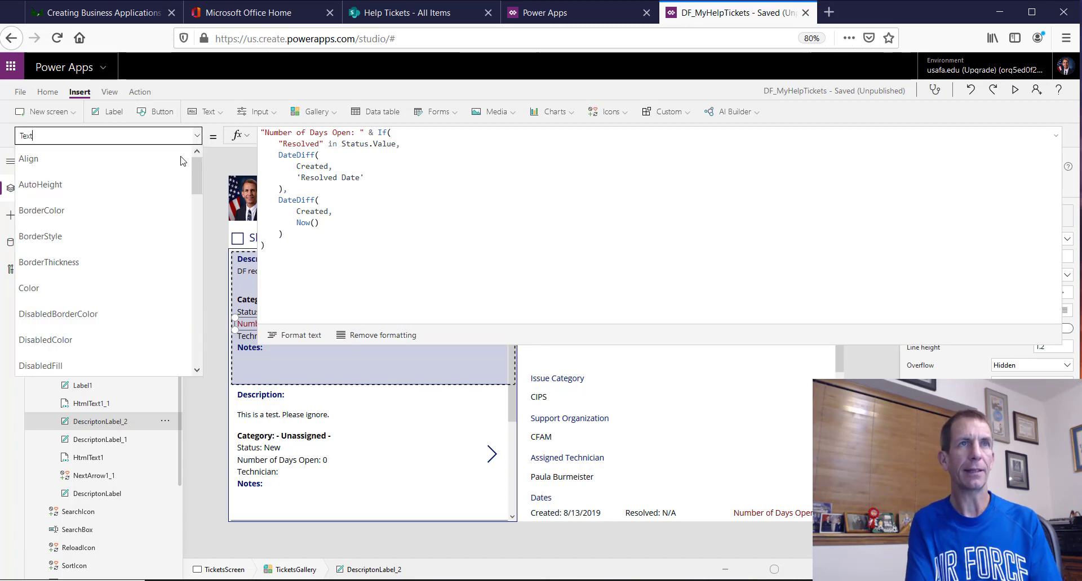
{"action": "left_click", "coordinate": [143, 283]}
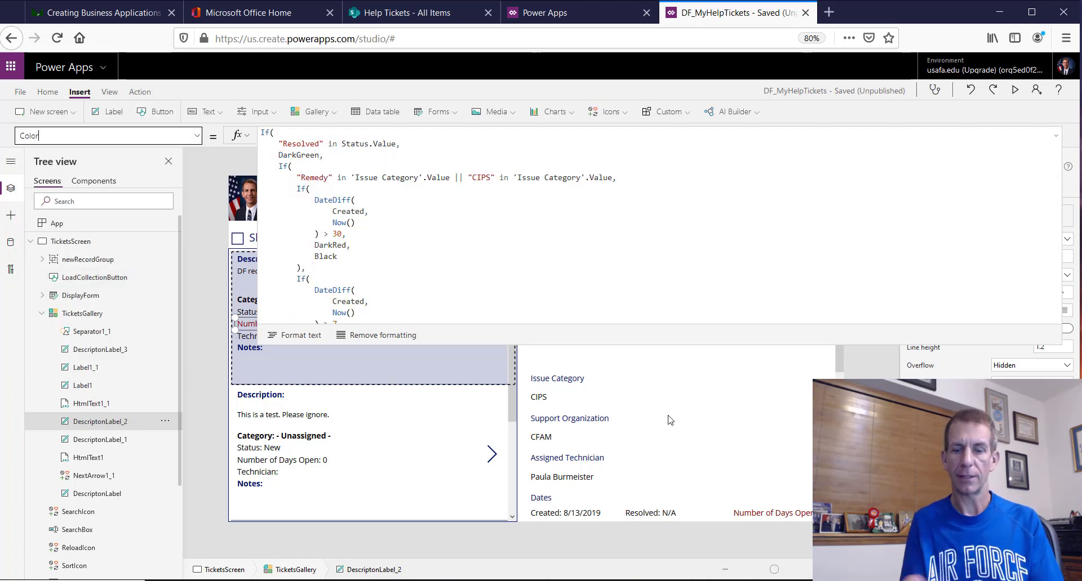
{"action": "left_click_drag", "start_coordinate": [596, 344], "coordinate": [603, 389]}
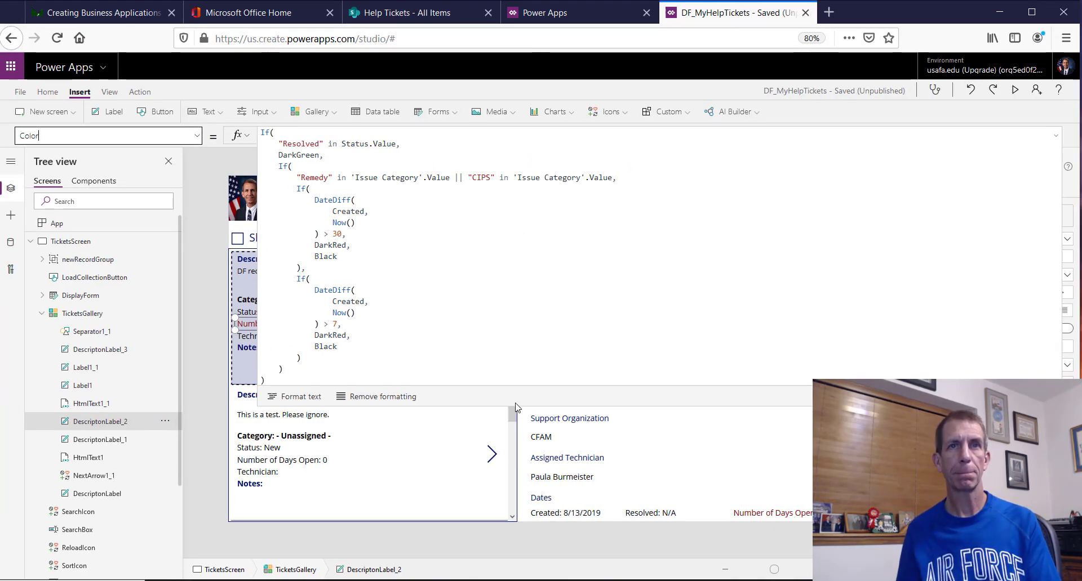
{"action": "left_click_drag", "start_coordinate": [520, 404], "coordinate": [558, 197]}
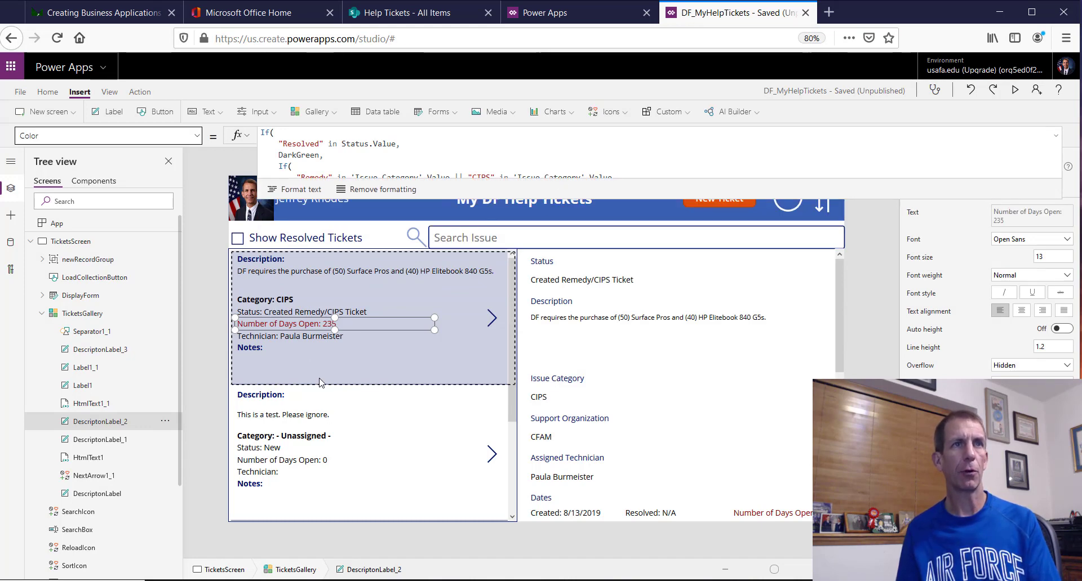
Inspect the TemplateFill formula of TicketsGallery that highlights the selected item, and collapse the formula area to one line.
{"action": "left_click", "coordinate": [90, 316]}
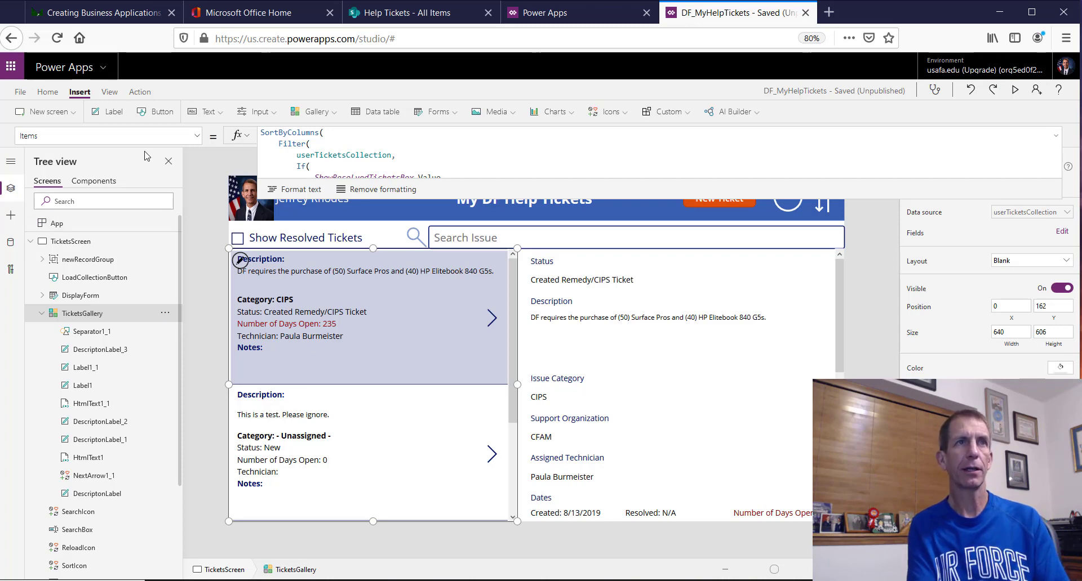
{"action": "left_click", "coordinate": [199, 138]}
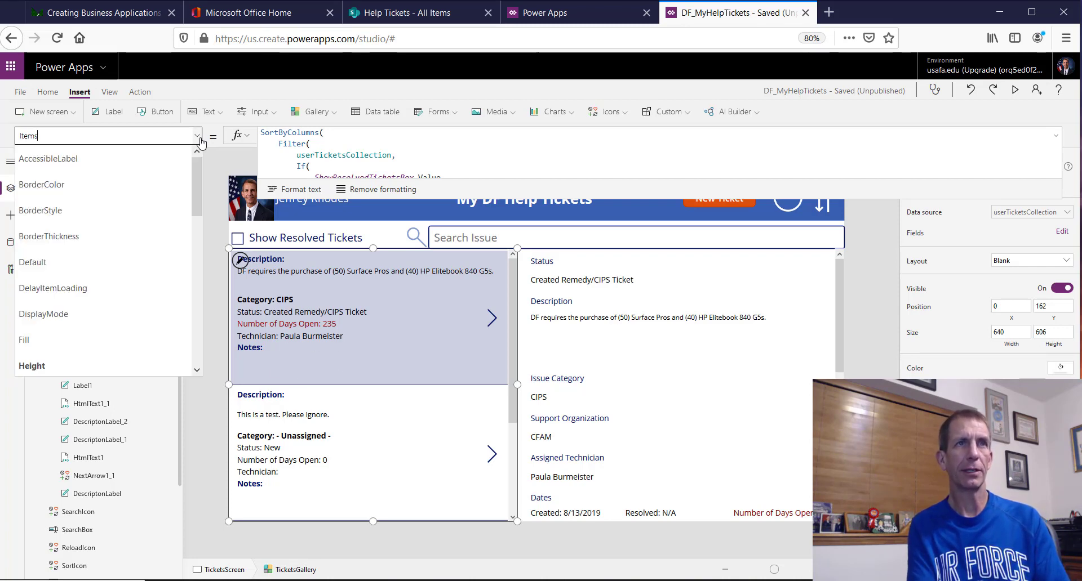
{"action": "left_click_drag", "start_coordinate": [198, 179], "coordinate": [202, 287]}
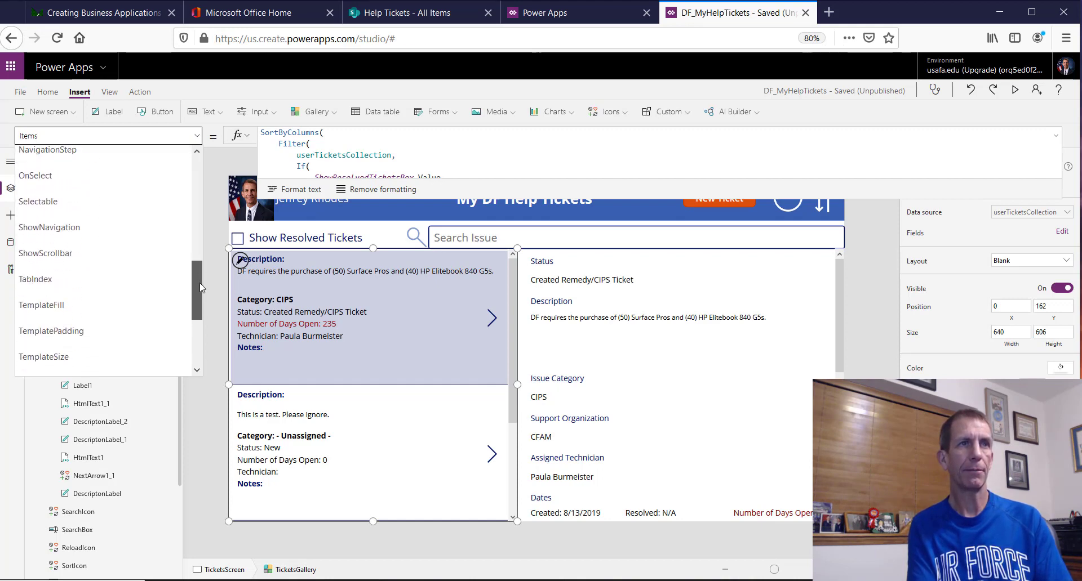
{"action": "left_click", "coordinate": [124, 306]}
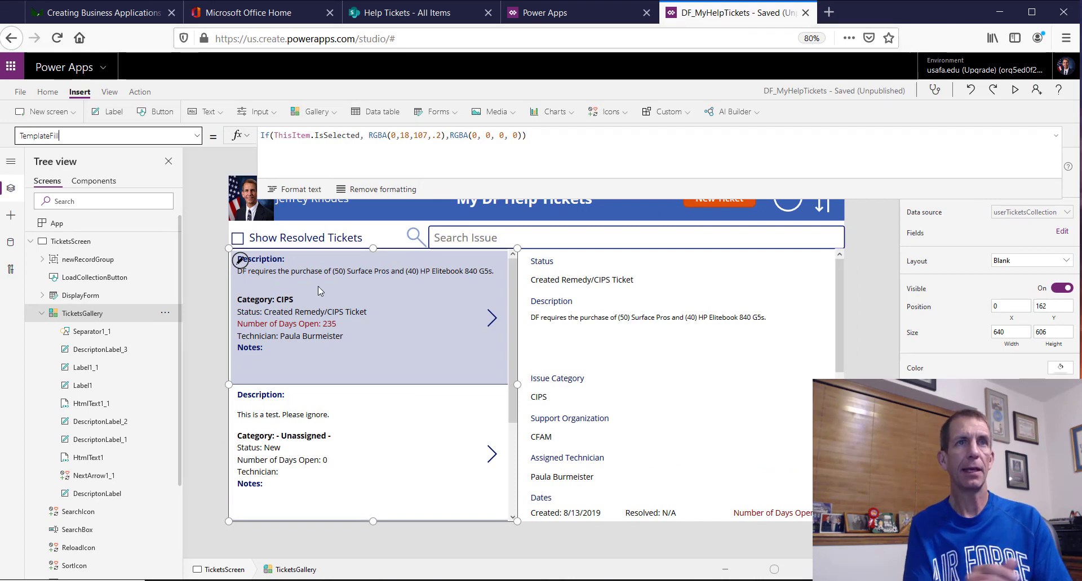
{"action": "left_click", "coordinate": [196, 136]}
{"action": "left_click", "coordinate": [195, 138]}
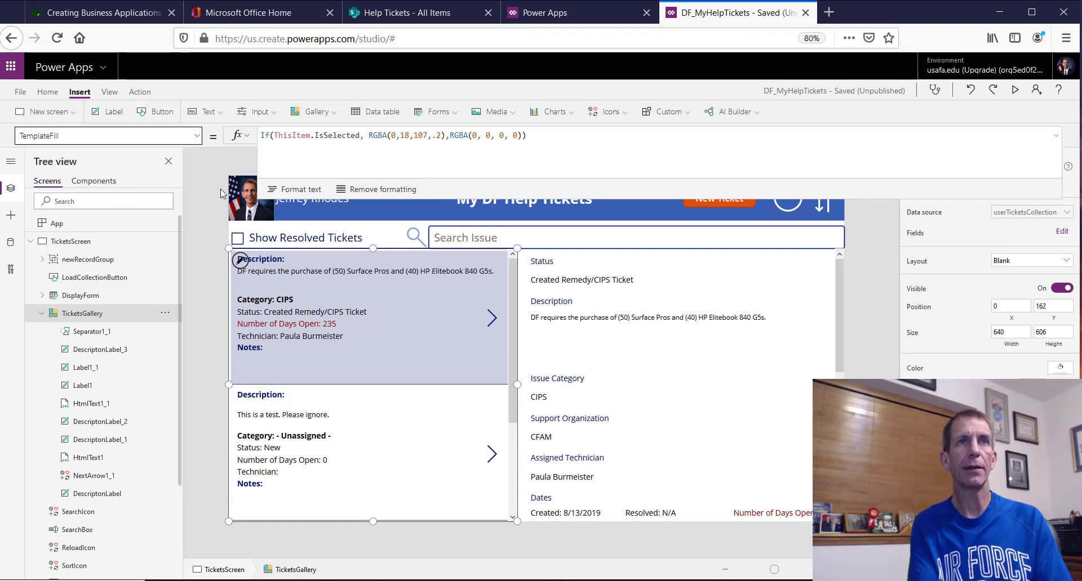
{"action": "left_click_drag", "start_coordinate": [402, 194], "coordinate": [397, 128]}
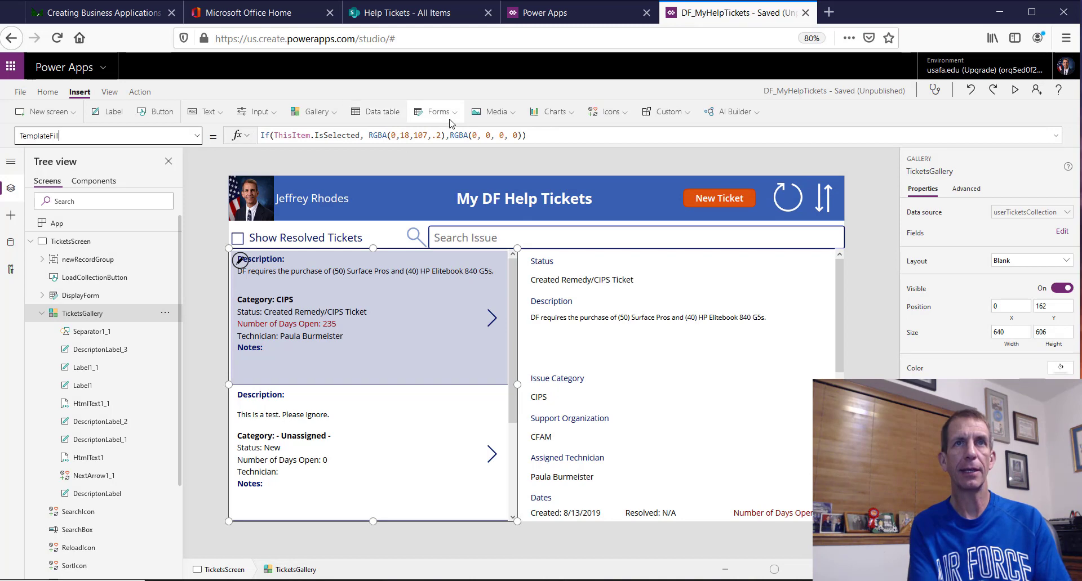
View the form types available for insertion, and check the data source and field list of DisplayForm.
{"action": "left_click", "coordinate": [435, 112]}
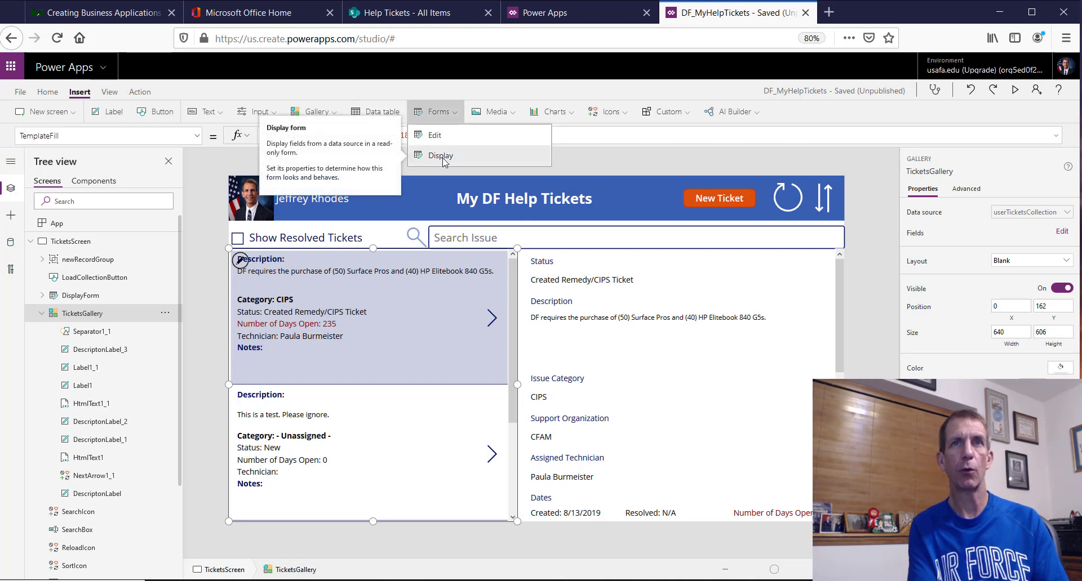
{"action": "left_click", "coordinate": [41, 313]}
{"action": "left_click", "coordinate": [73, 295]}
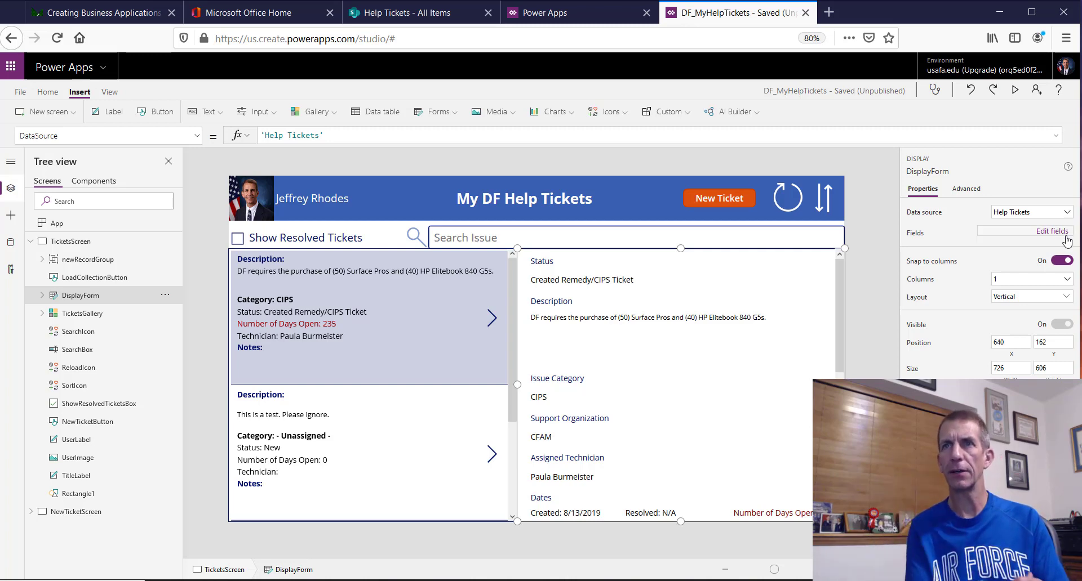
{"action": "left_click", "coordinate": [1060, 232]}
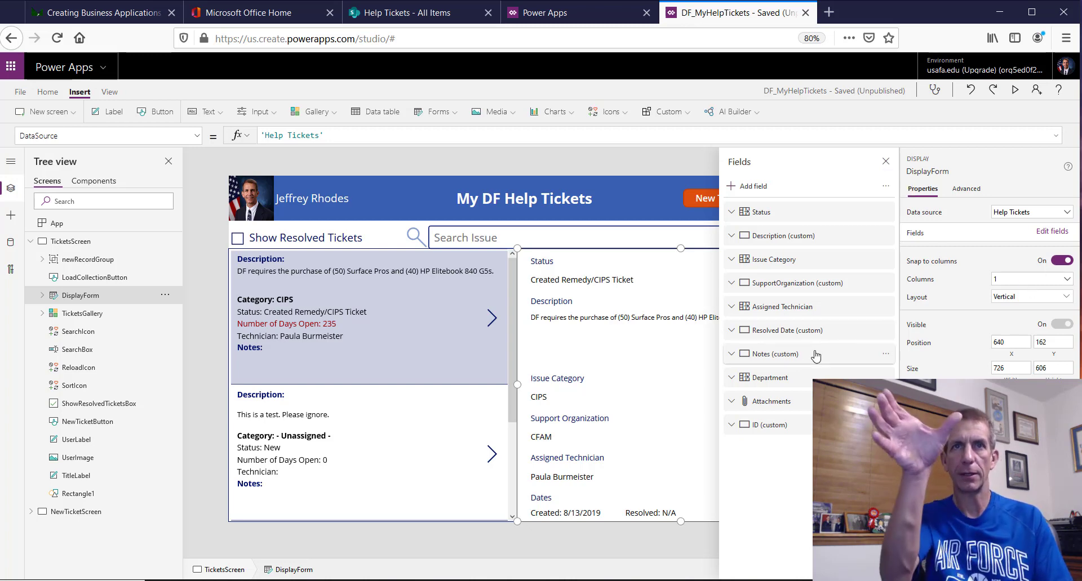
{"action": "left_click", "coordinate": [886, 165]}
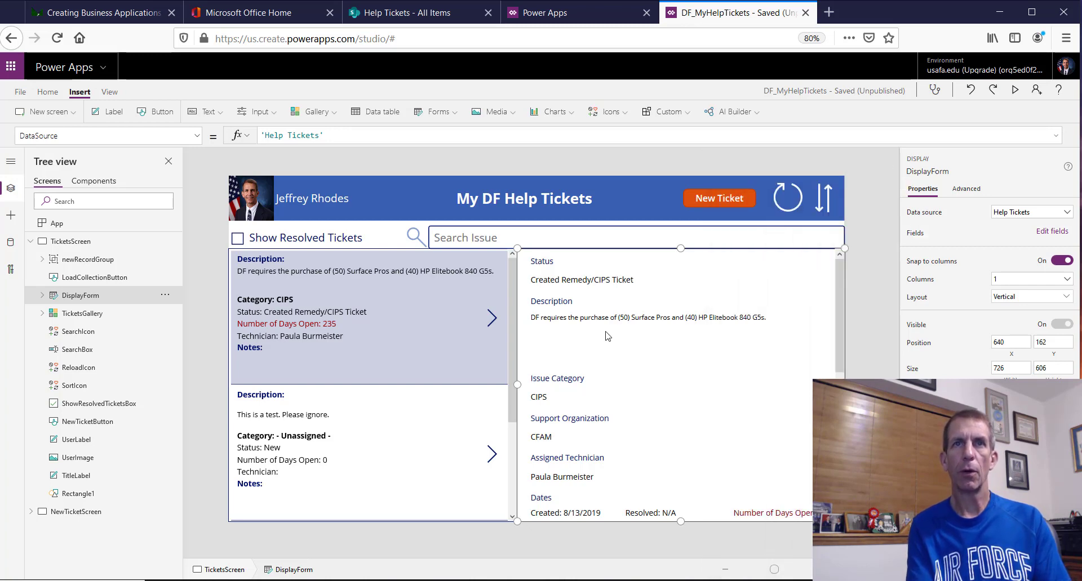
Check the locked advanced properties of the Status card in DisplayForm and the HtmlText formula of the Description card's text control.
{"action": "left_click", "coordinate": [587, 282]}
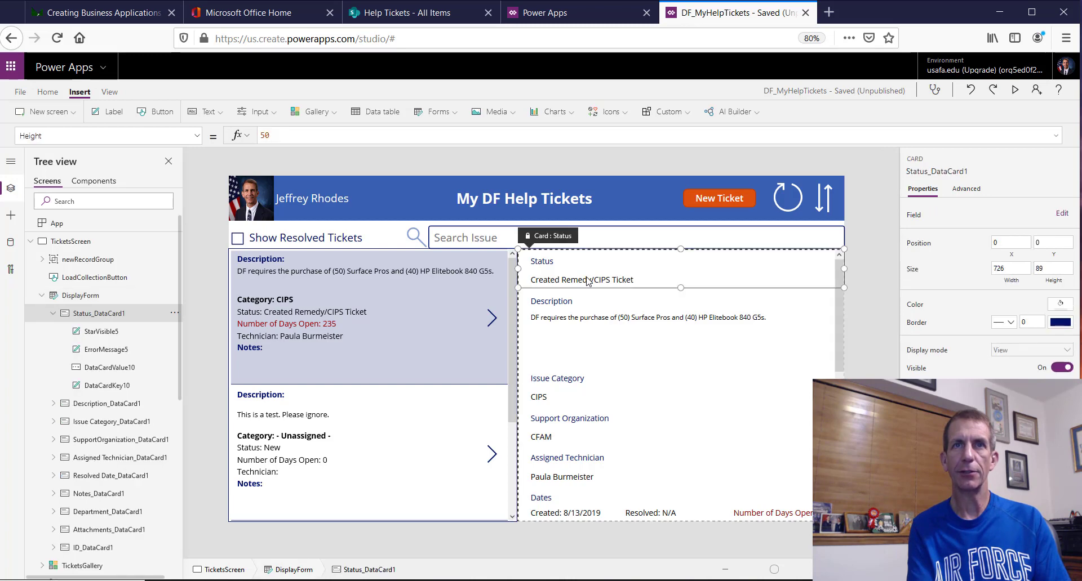
{"action": "left_click", "coordinate": [958, 189]}
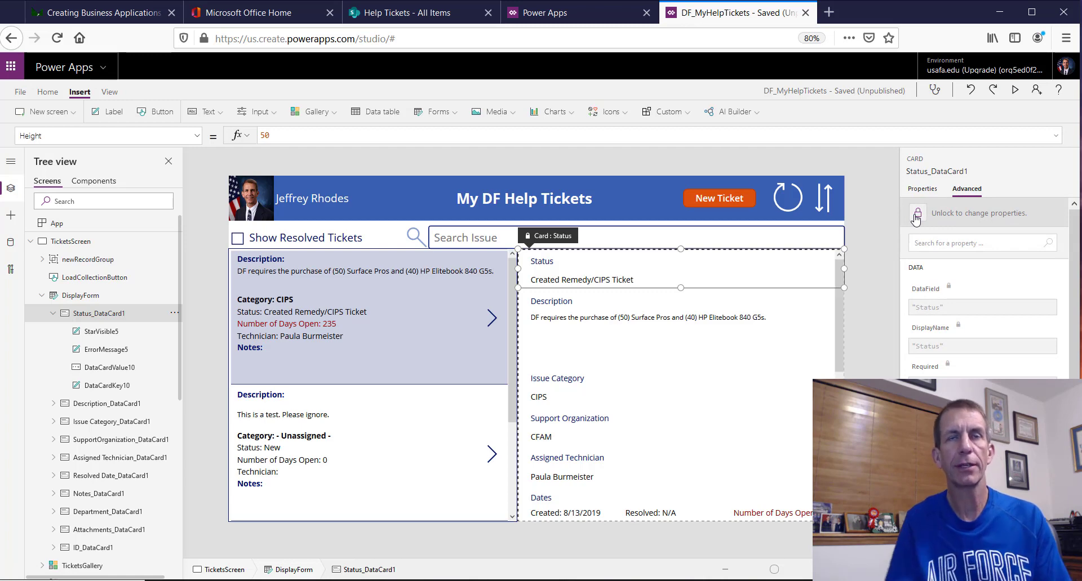
{"action": "left_click", "coordinate": [684, 327]}
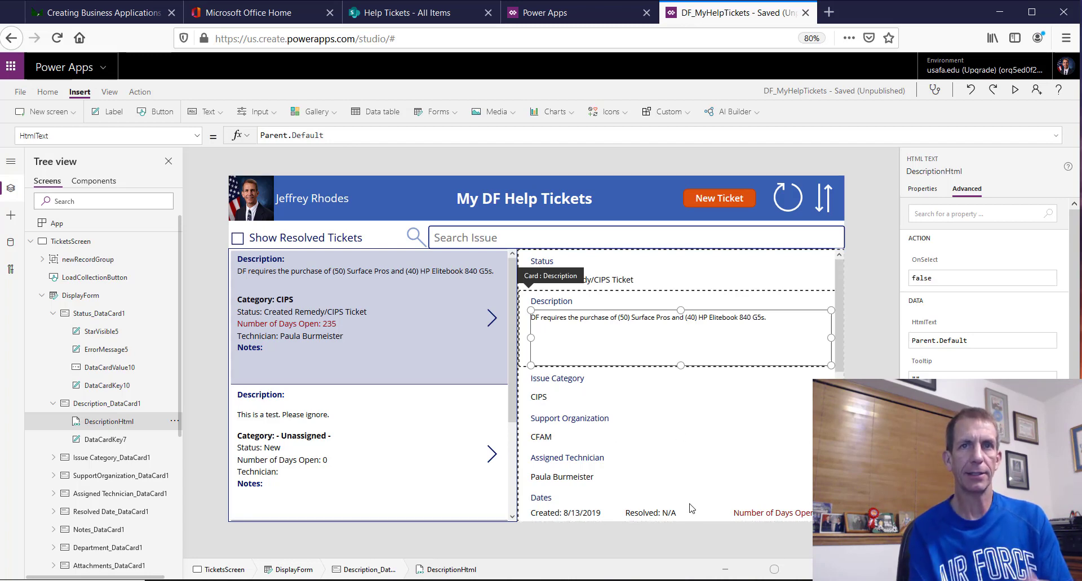
Inspect the Text formulas of the Created, Resolved and Number of Days Open labels in the Resolved Date card of DisplayForm.
{"action": "left_click", "coordinate": [608, 505]}
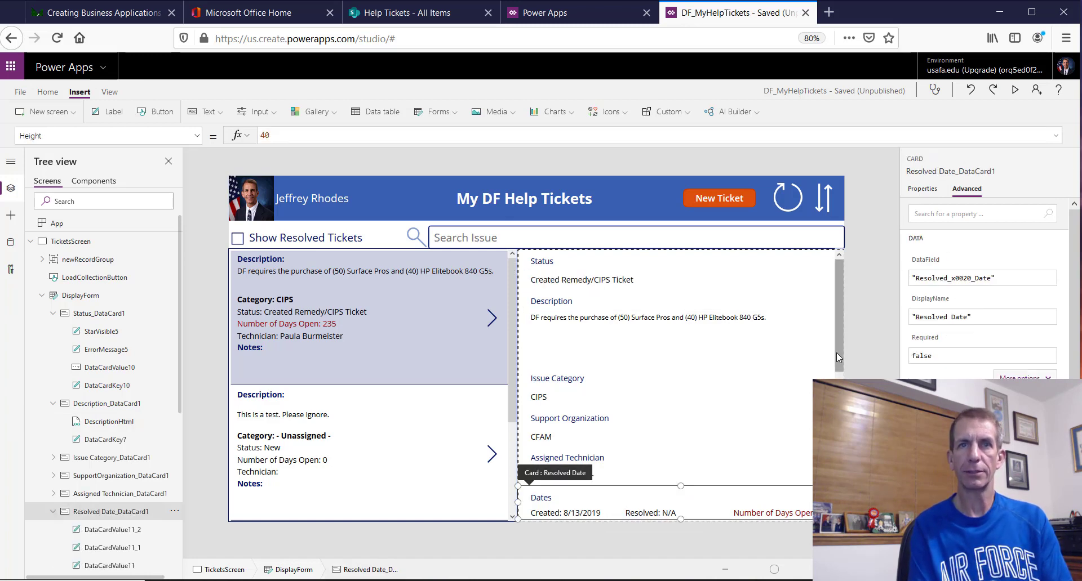
{"action": "left_click_drag", "start_coordinate": [836, 353], "coordinate": [839, 417]}
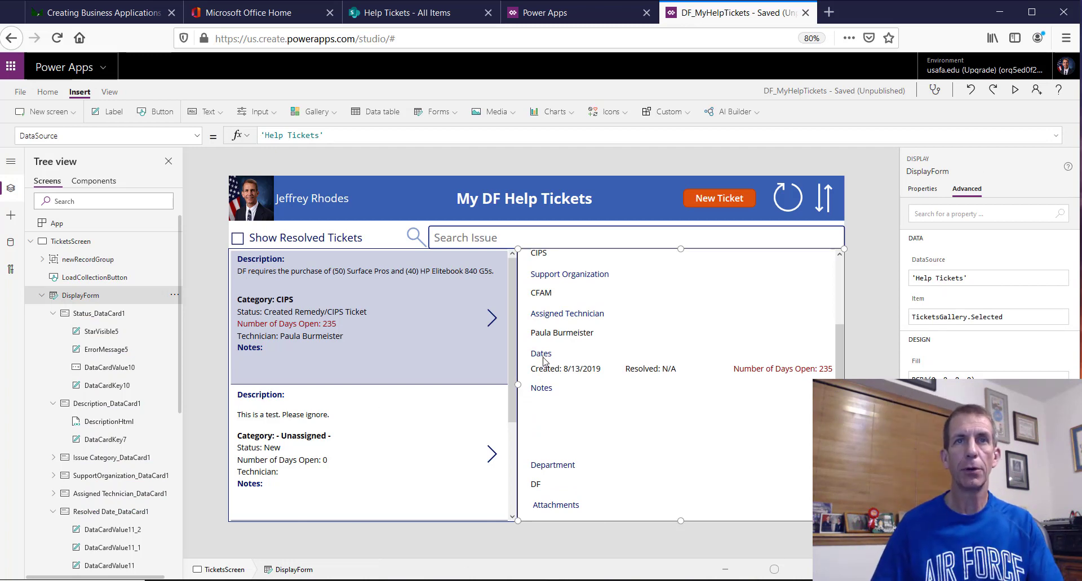
{"action": "left_click", "coordinate": [555, 372]}
{"action": "left_click", "coordinate": [555, 372]}
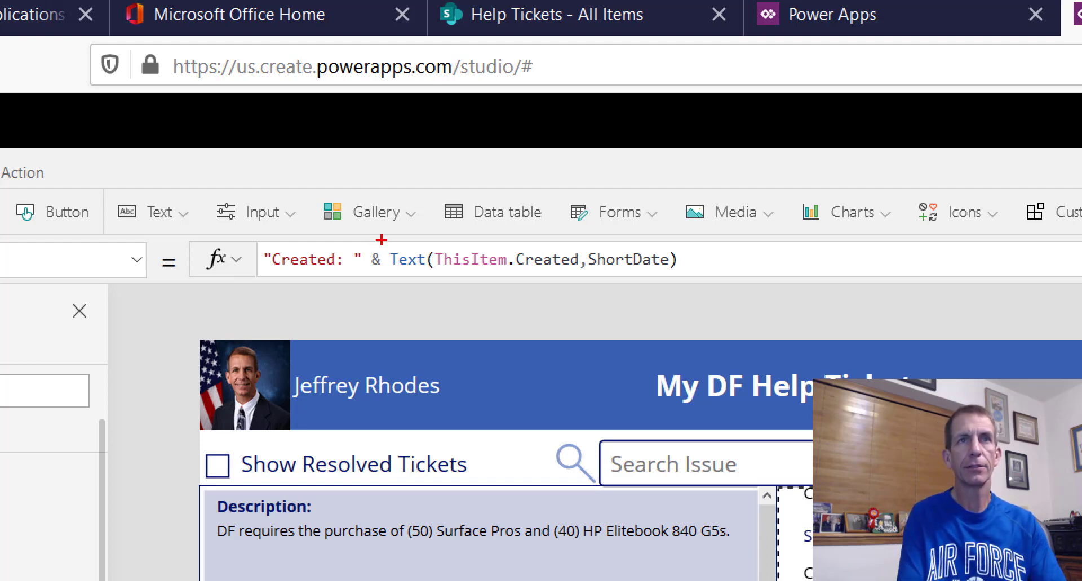
{"action": "mouse_move", "coordinate": [381, 239]}
{"action": "left_mouse_down"}
{"action": "mouse_move", "coordinate": [420, 260]}
{"action": "mouse_move", "coordinate": [706, 277]}
{"action": "left_mouse_up"}
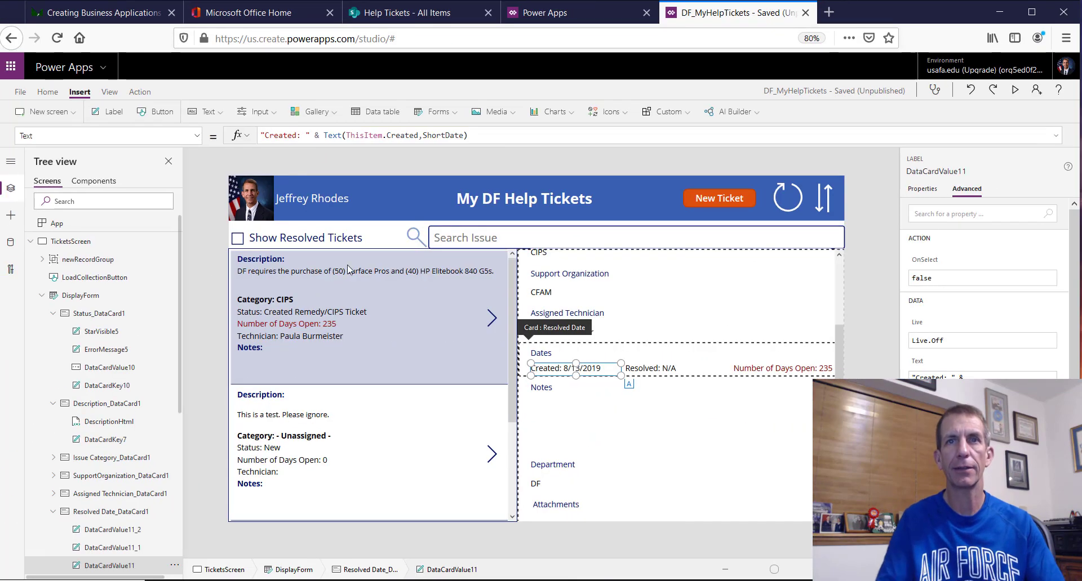
{"action": "left_click", "coordinate": [670, 372]}
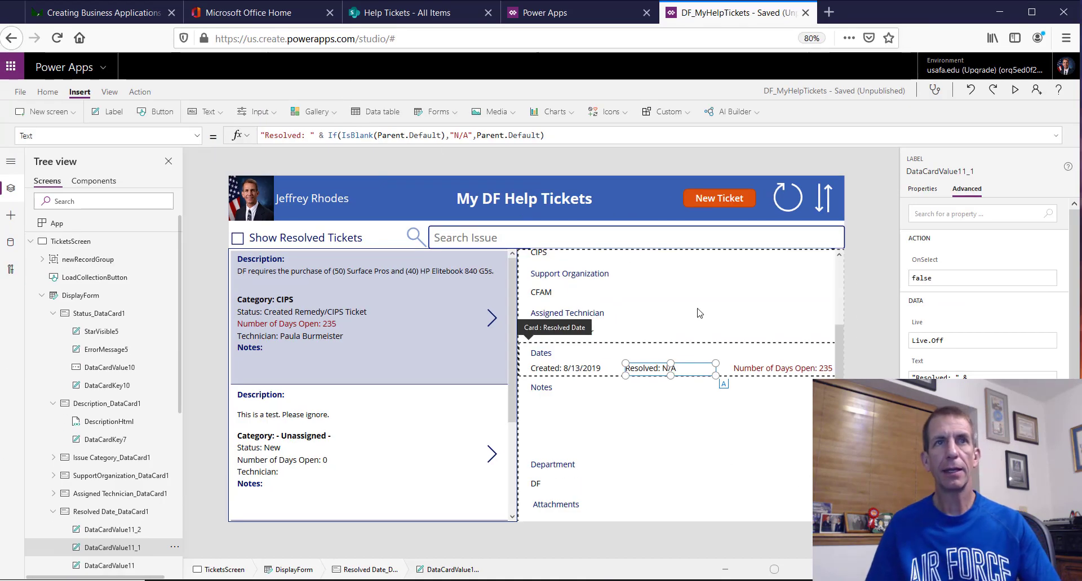
{"action": "left_click", "coordinate": [780, 369]}
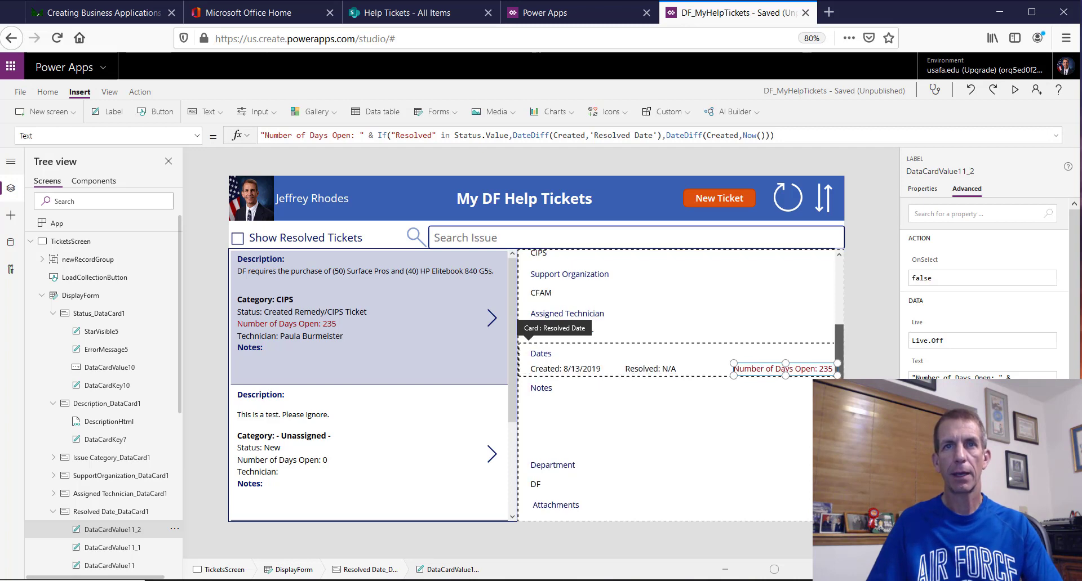
Check the Attachments card of DisplayForm, and preview the app to view the attachments of the "This is a test. Please ignore." ticket.
{"action": "scroll", "coordinate": [676, 383], "scroll_direction": "down", "scroll_amount": 2}
{"action": "left_click", "coordinate": [809, 447]}
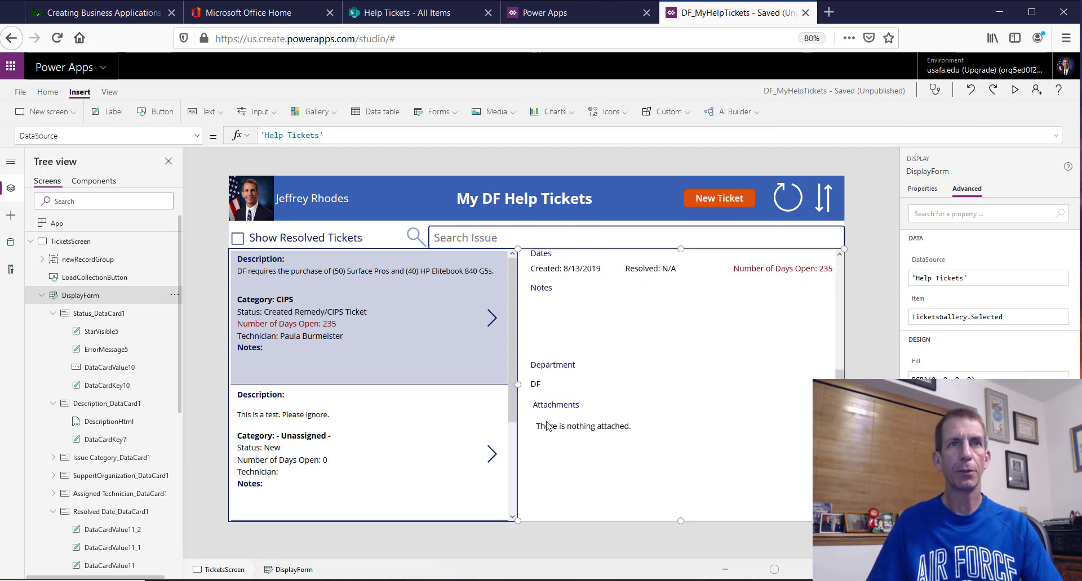
{"action": "left_click", "coordinate": [1016, 91]}
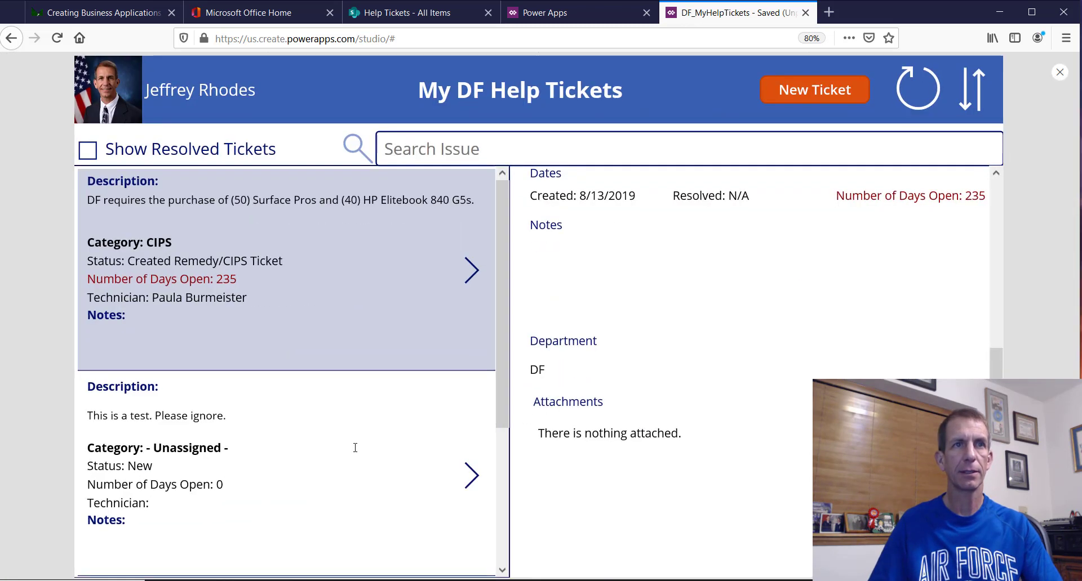
{"action": "left_click", "coordinate": [471, 475]}
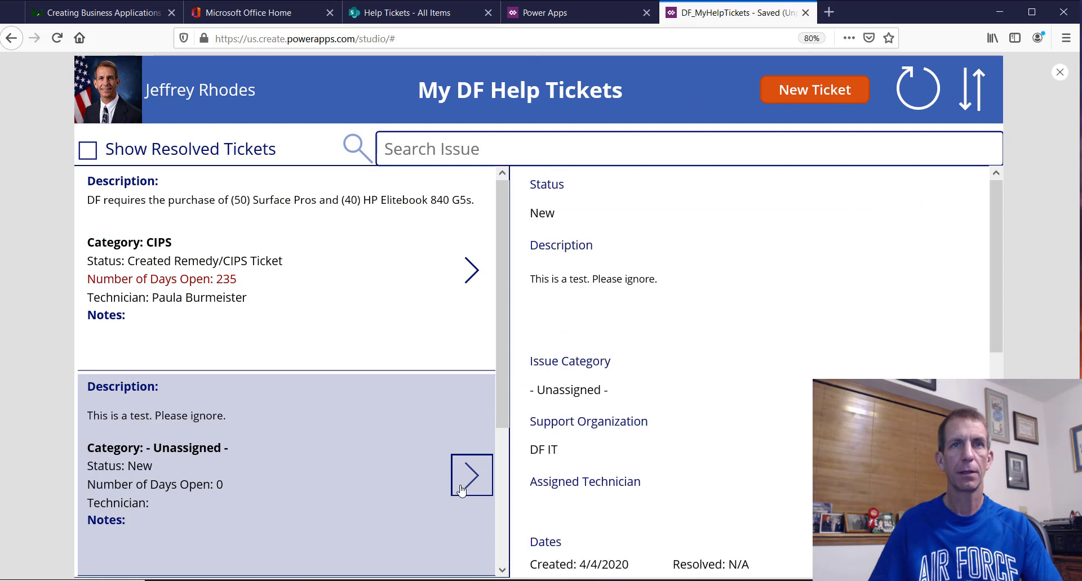
{"action": "scroll", "coordinate": [731, 451], "scroll_direction": "down", "scroll_amount": 5}
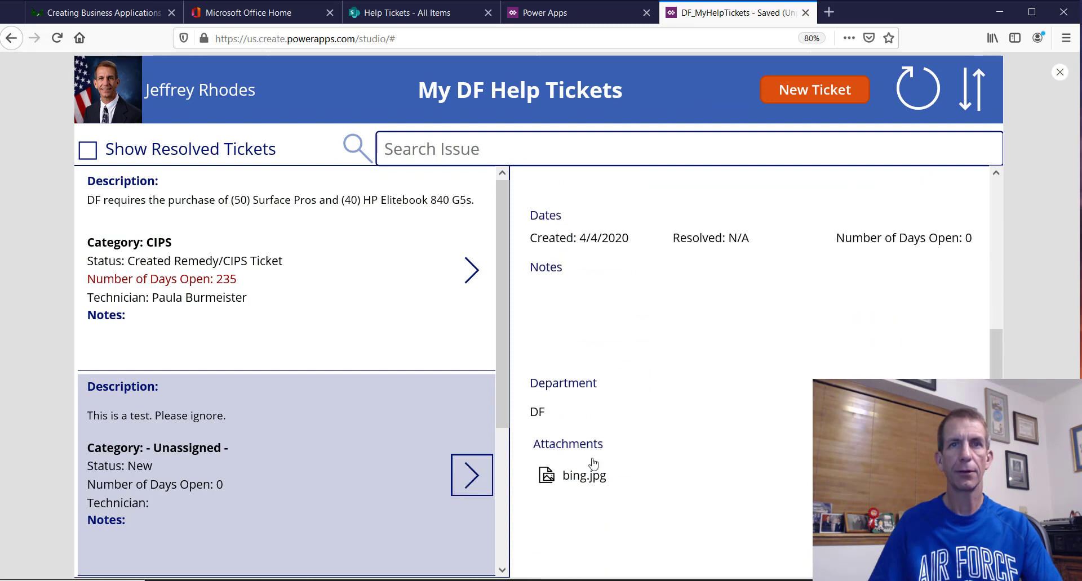
Review the details and attachments of the "This is another ticket: Ignore." ticket in the preview, and return to editing the app.
{"action": "scroll", "coordinate": [503, 479], "scroll_direction": "down", "scroll_amount": 3}
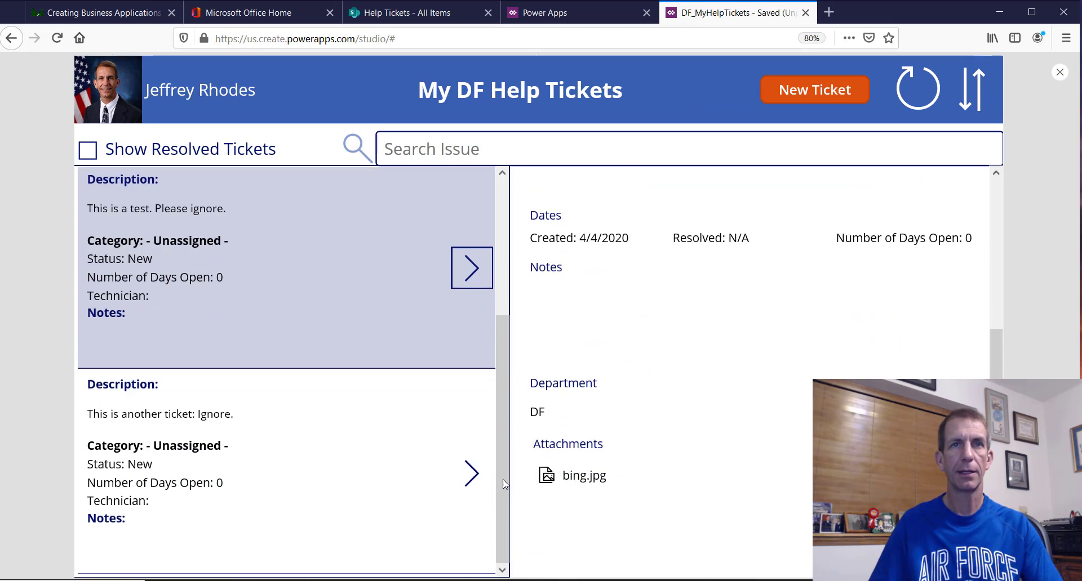
{"action": "left_click", "coordinate": [467, 488]}
{"action": "scroll", "coordinate": [682, 488], "scroll_direction": "down", "scroll_amount": 4}
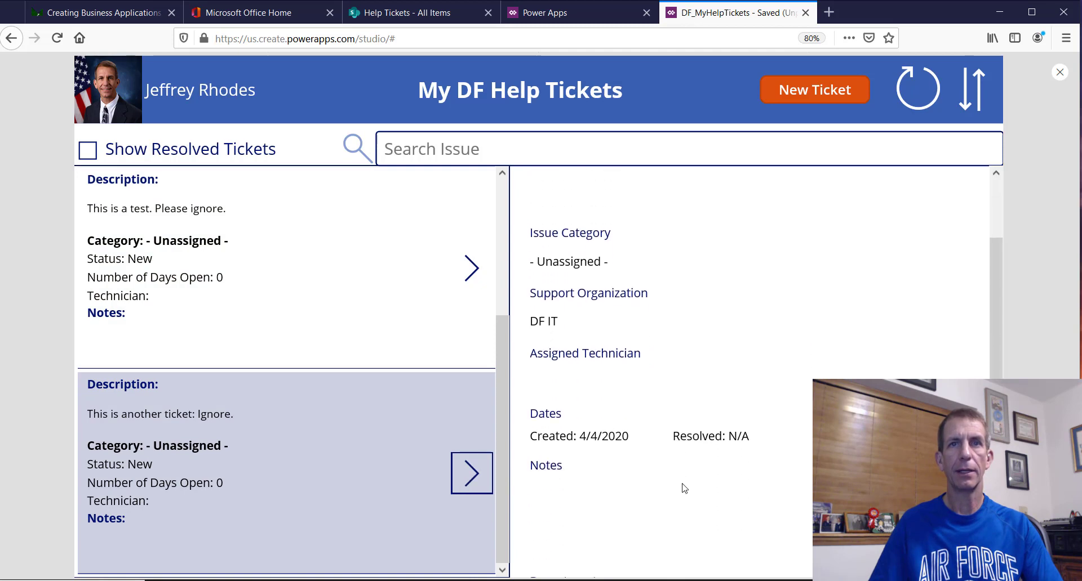
{"action": "scroll", "coordinate": [675, 489], "scroll_direction": "down", "scroll_amount": 3}
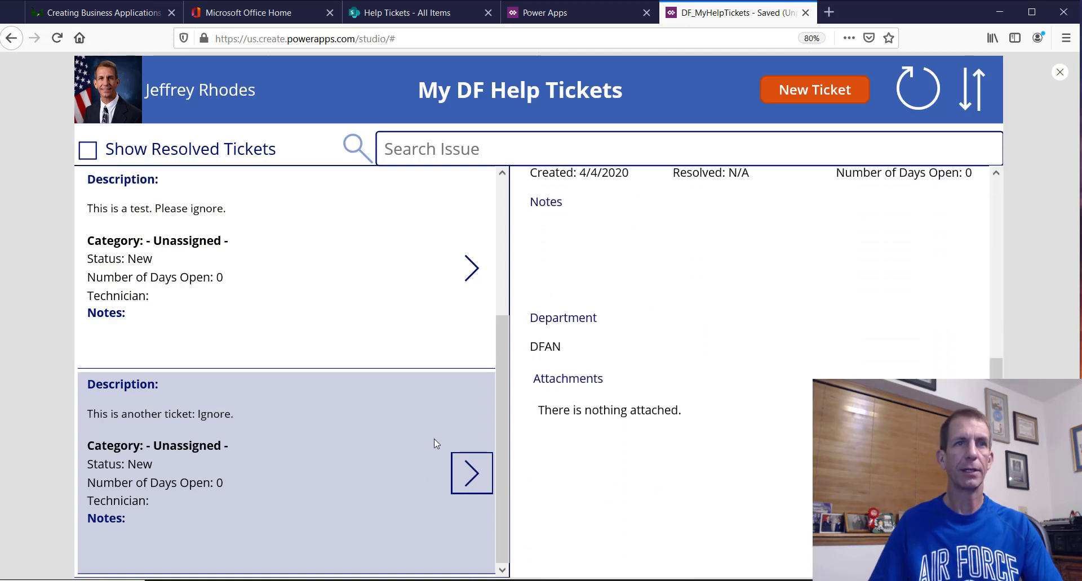
{"action": "scroll", "coordinate": [537, 430], "scroll_direction": "up", "scroll_amount": 6}
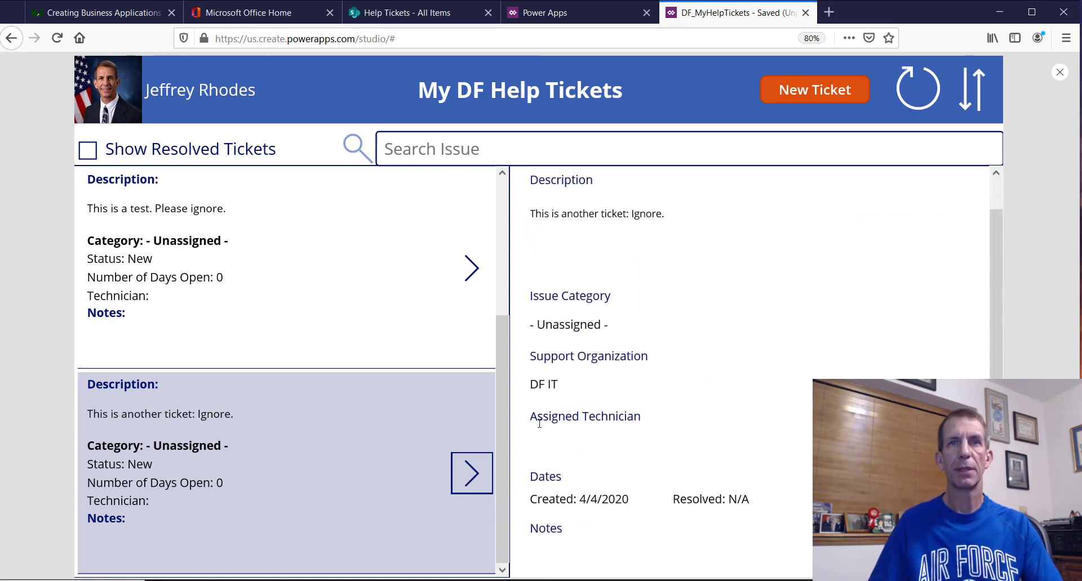
{"action": "left_click", "coordinate": [1059, 74]}
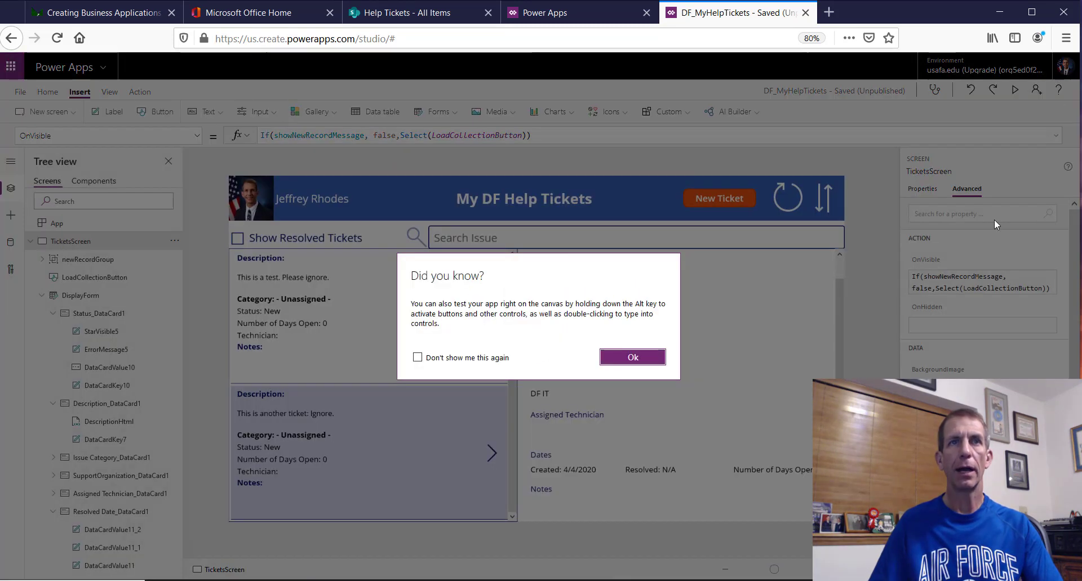
{"action": "left_click", "coordinate": [648, 358]}
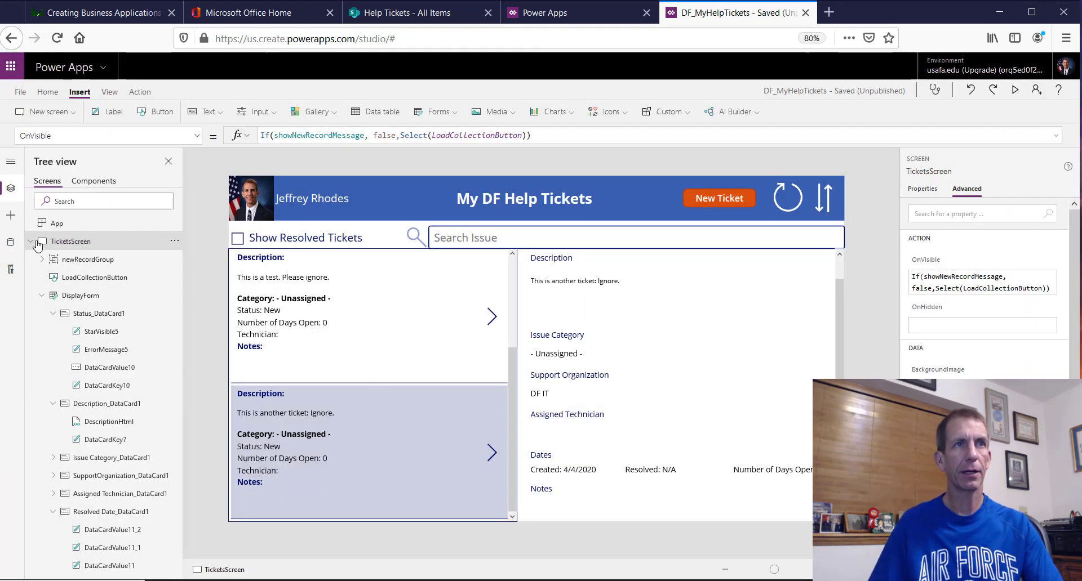
Check the New Ticket button's OnSelect formula and view the layouts available for a new screen.
{"action": "left_click", "coordinate": [83, 300]}
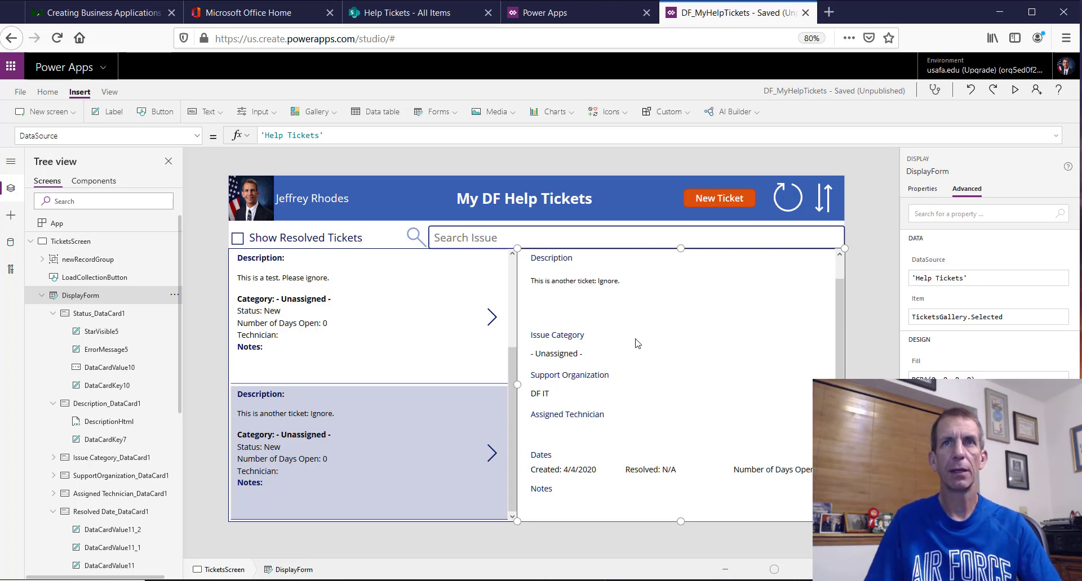
{"action": "left_click", "coordinate": [732, 200]}
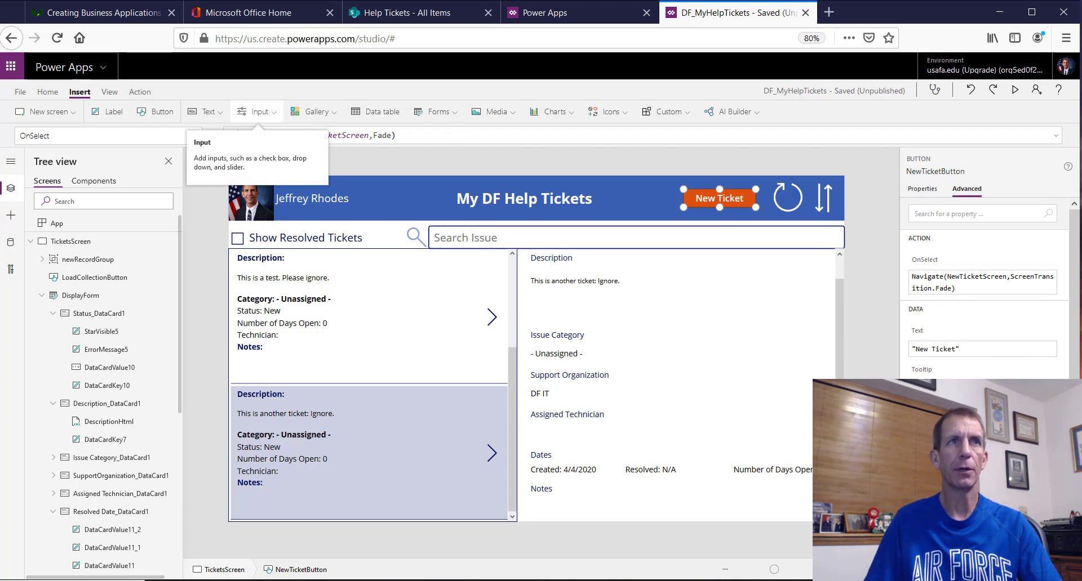
{"action": "left_click", "coordinate": [74, 119]}
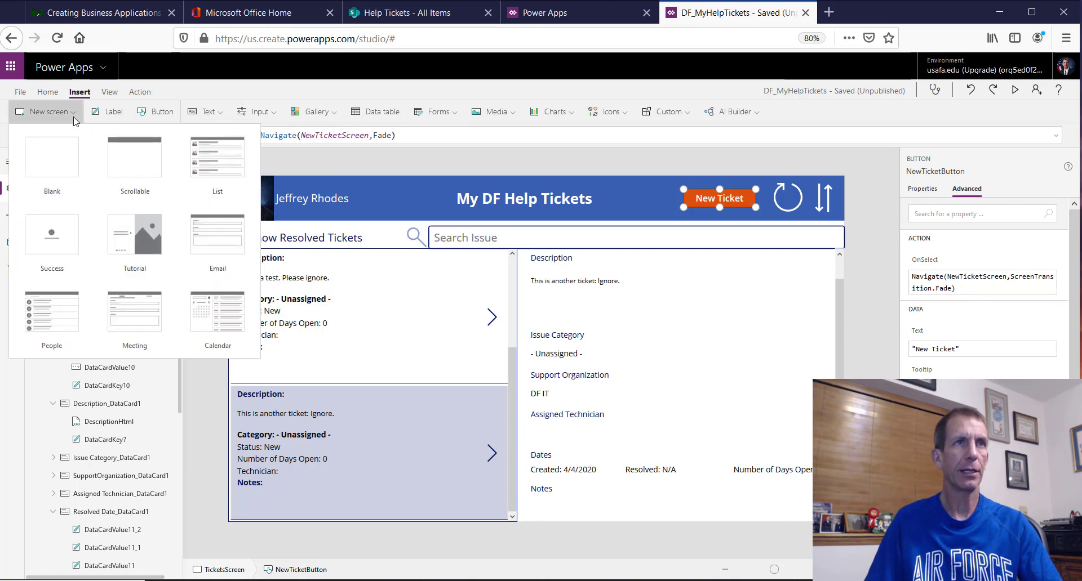
{"action": "left_click", "coordinate": [379, 157]}
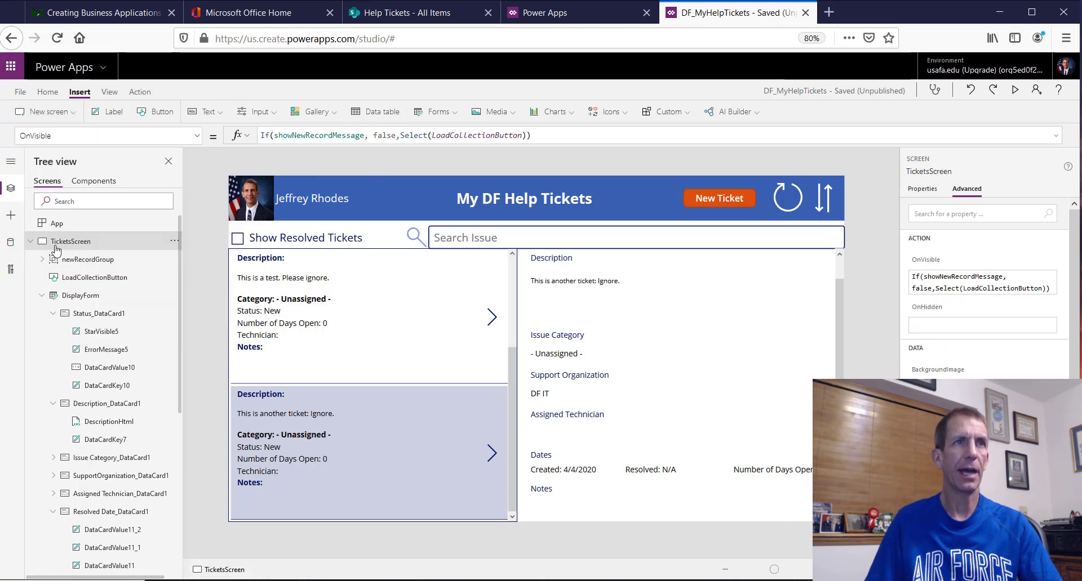
Open NewTicketScreen and expand its list of controls, with TicketsScreen collapsed.
{"action": "left_click", "coordinate": [30, 242]}
{"action": "left_click", "coordinate": [54, 263]}
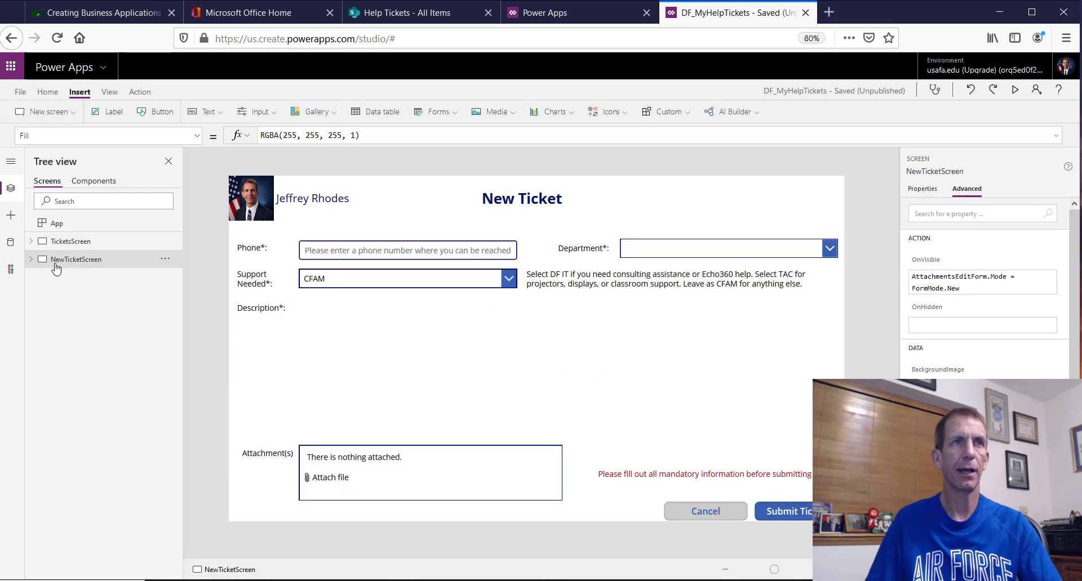
{"action": "left_click", "coordinate": [31, 259]}
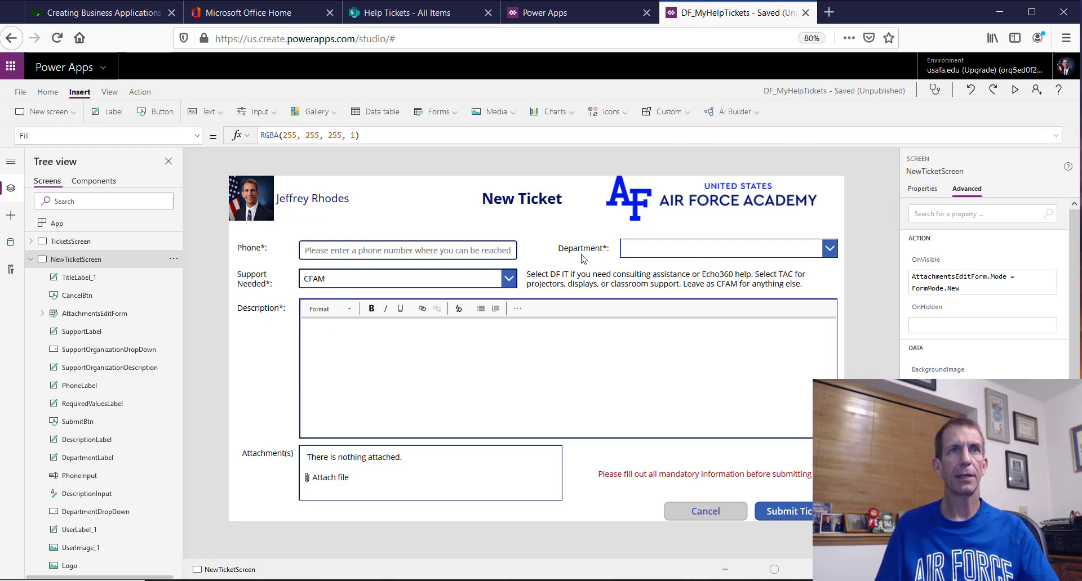
Inspect the Items formulas of the Support Needed and Department drop-downs, and check the Description rich text editor on NewTicketScreen.
{"action": "left_click", "coordinate": [454, 278]}
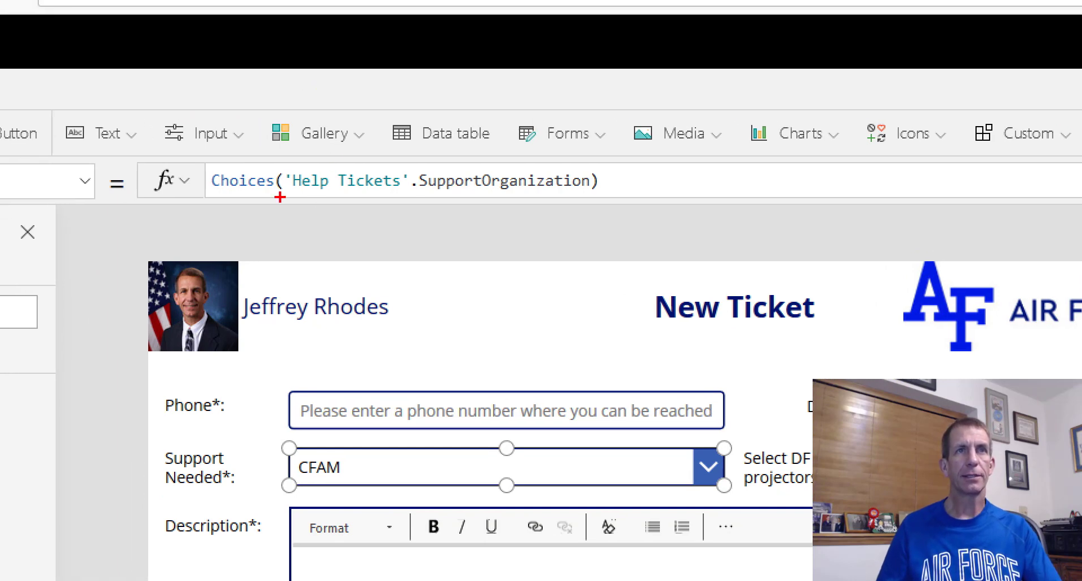
{"action": "left_click_drag", "start_coordinate": [299, 193], "coordinate": [365, 190]}
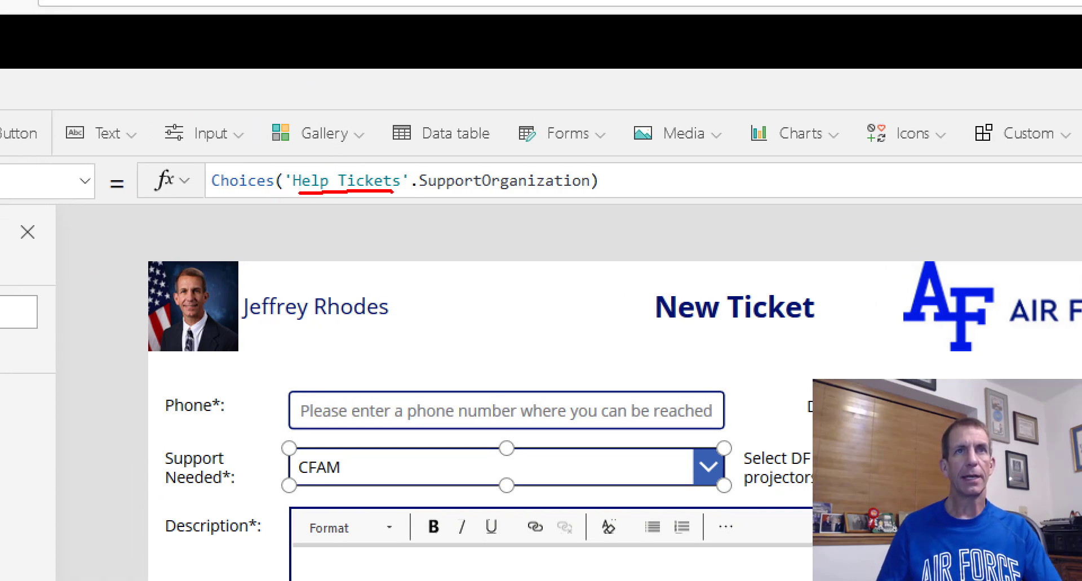
{"action": "left_click_drag", "start_coordinate": [433, 191], "coordinate": [591, 204]}
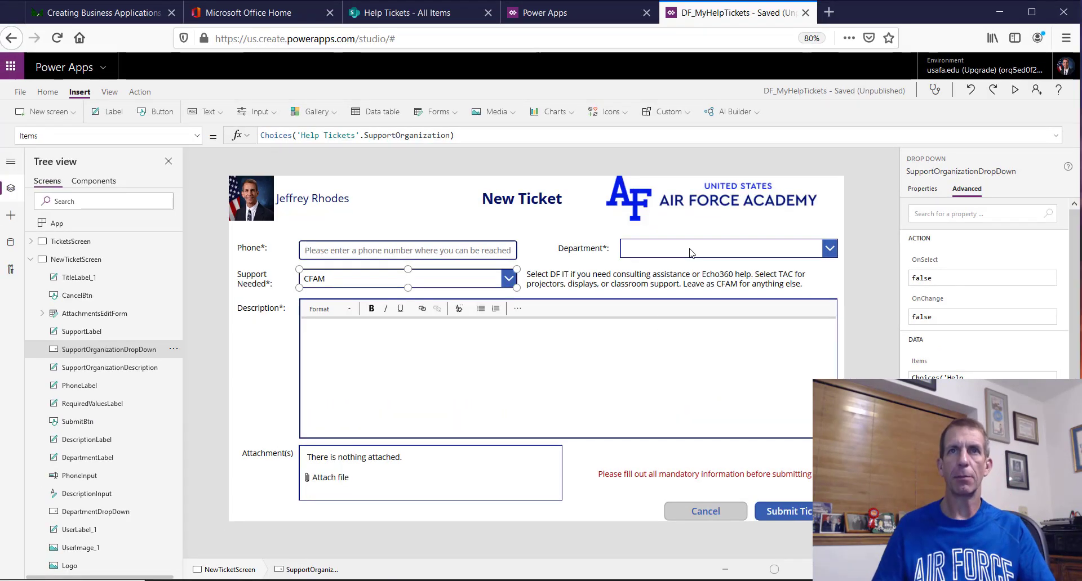
{"action": "left_click", "coordinate": [1068, 407]}
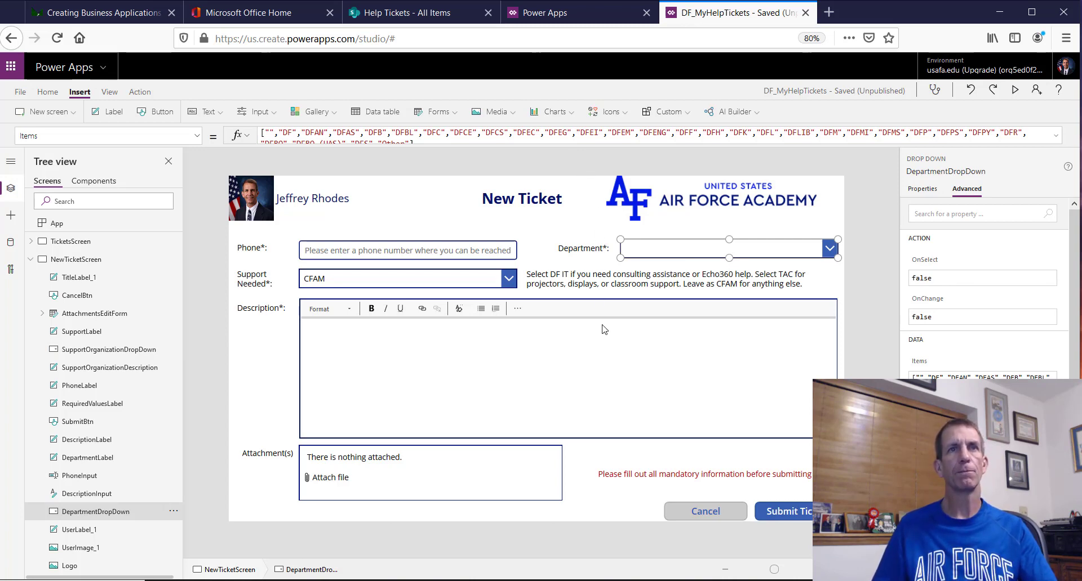
{"action": "left_click", "coordinate": [449, 352]}
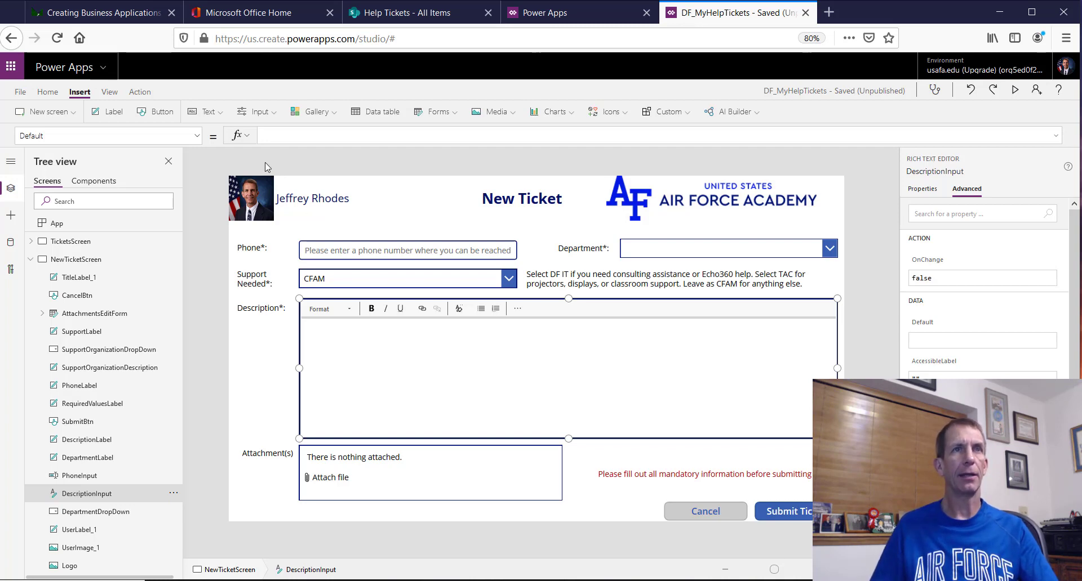
{"action": "left_click", "coordinate": [48, 92]}
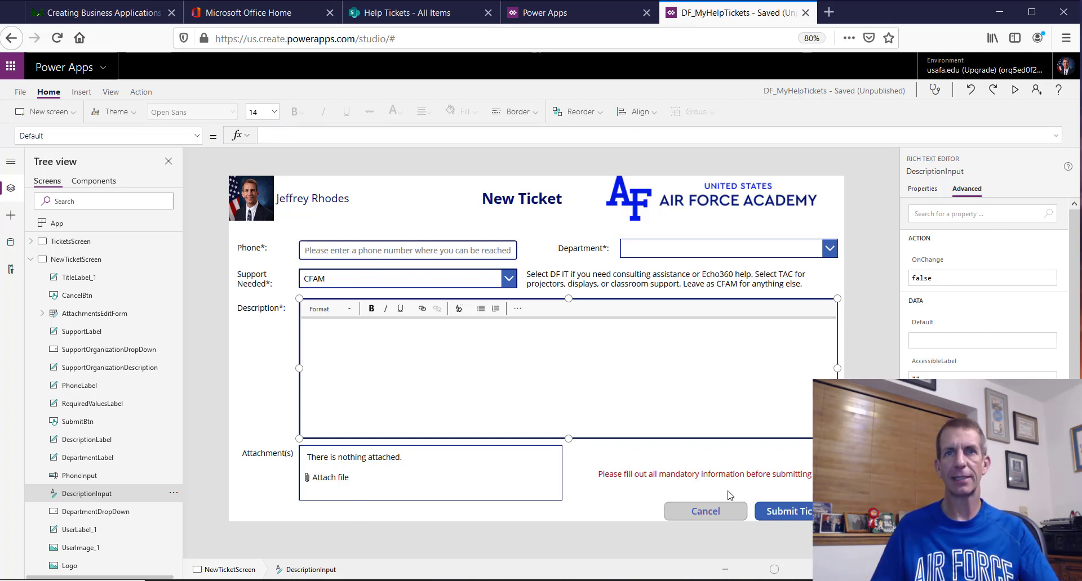
Examine the Visible formula of RequiredValuesLabel, the red mandatory-information message on NewTicketScreen.
{"action": "left_click", "coordinate": [715, 476]}
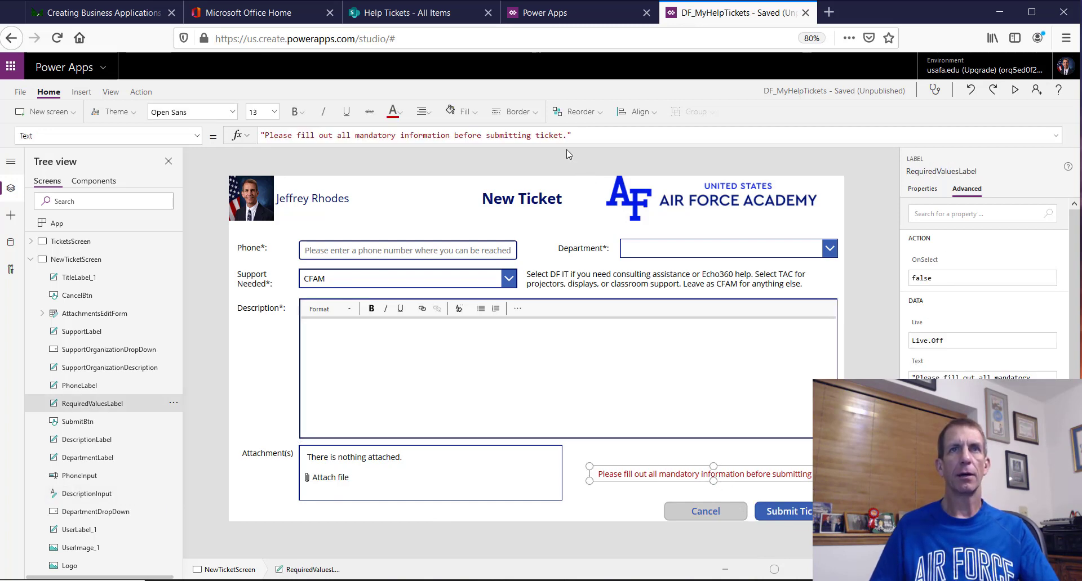
{"action": "left_click", "coordinate": [197, 135]}
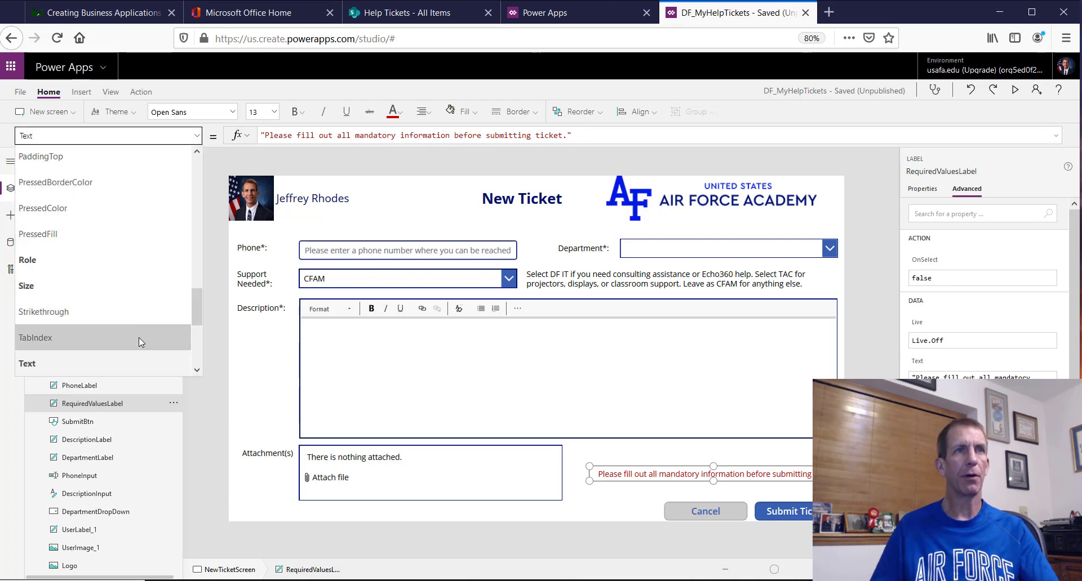
{"action": "scroll", "coordinate": [139, 336], "scroll_direction": "down", "scroll_amount": 3}
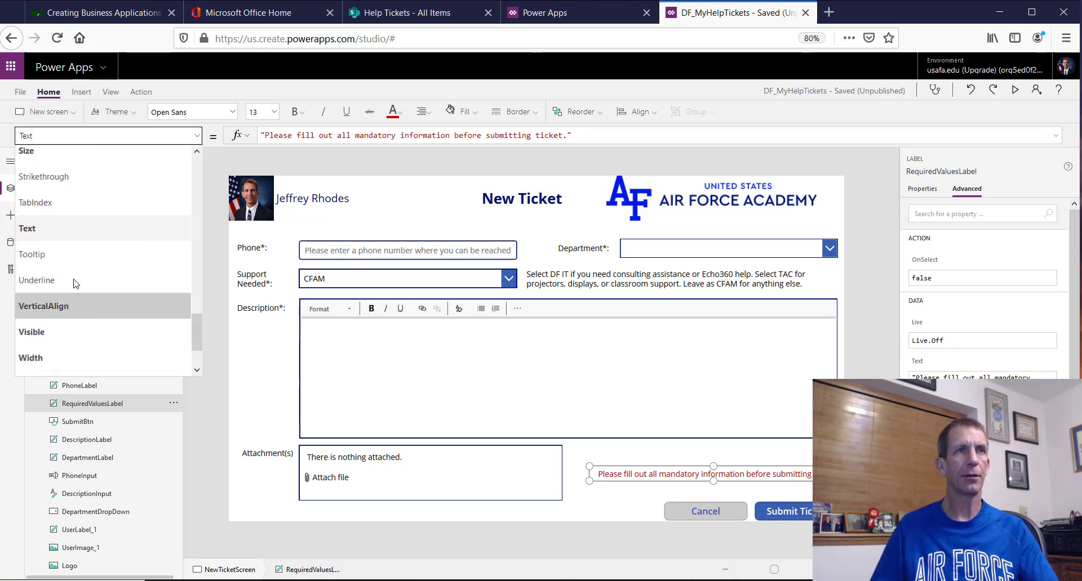
{"action": "left_click", "coordinate": [84, 333]}
{"action": "left_click", "coordinate": [337, 142]}
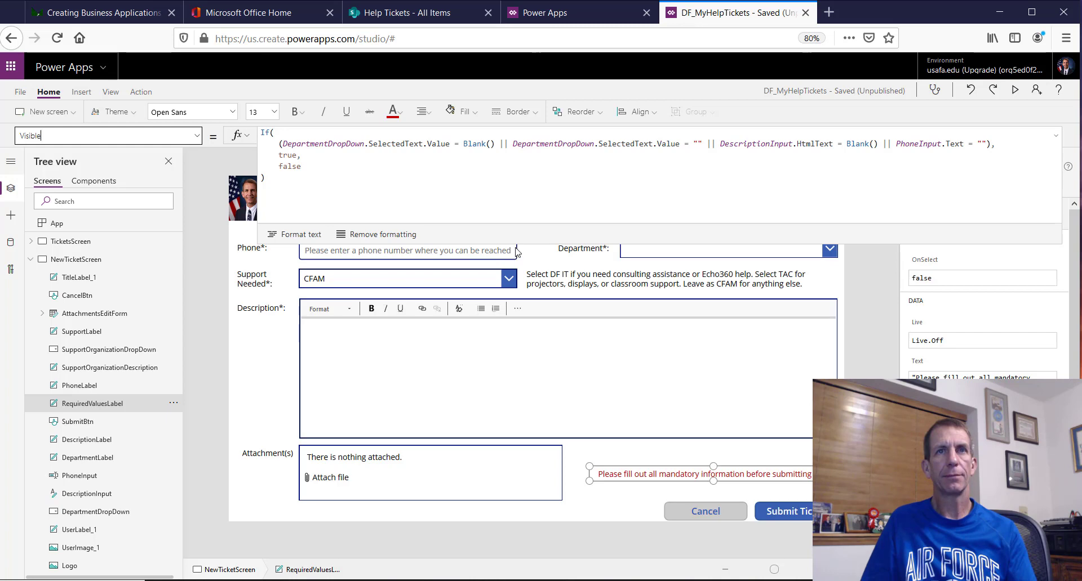
{"action": "left_click_drag", "start_coordinate": [510, 226], "coordinate": [483, 146]}
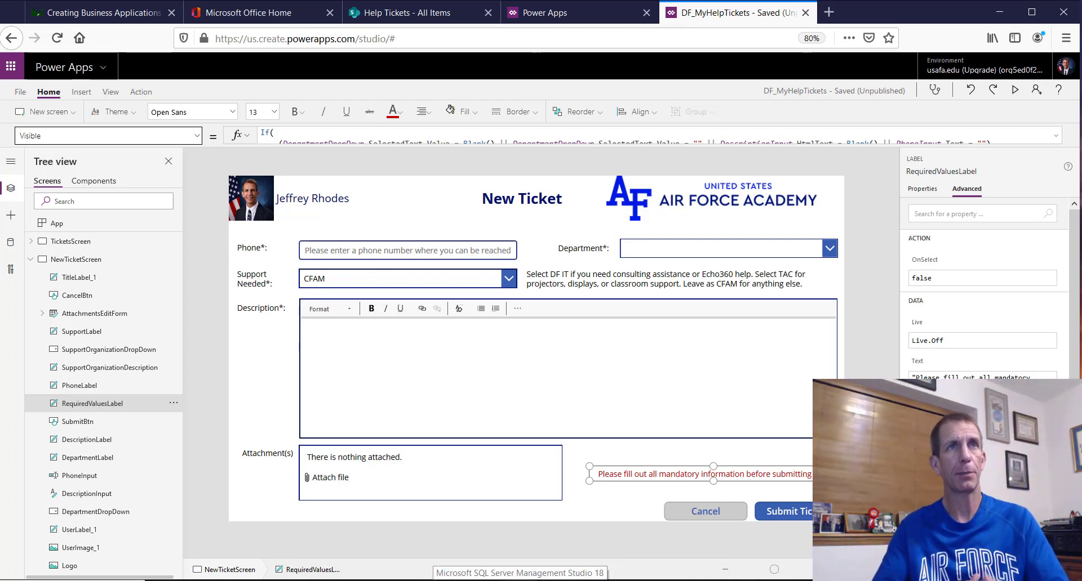
View the form types available for insertion, and check the data source and field list of AttachmentsEditForm.
{"action": "left_click", "coordinate": [80, 92]}
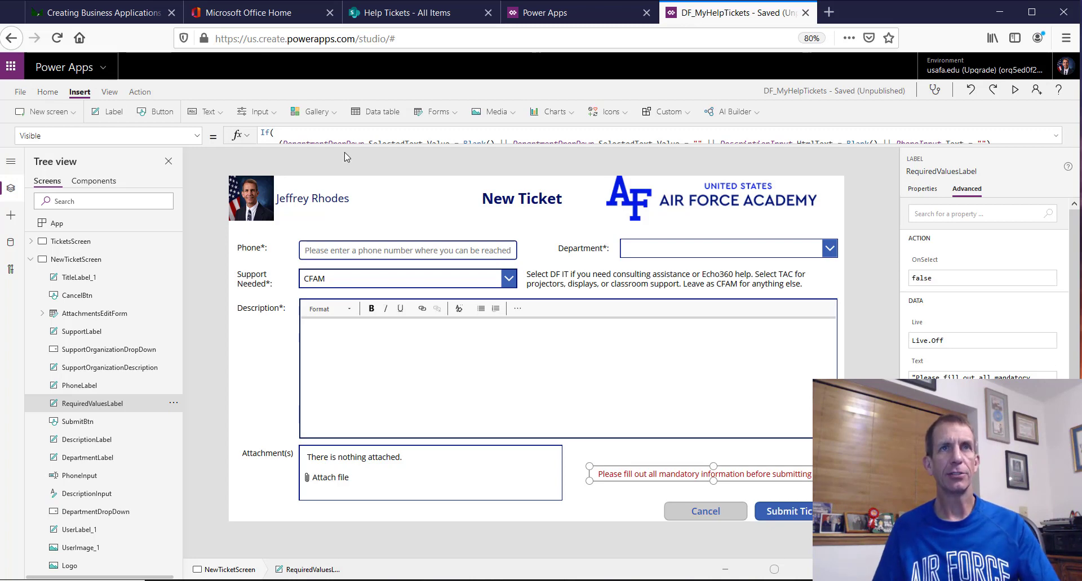
{"action": "left_click", "coordinate": [438, 111]}
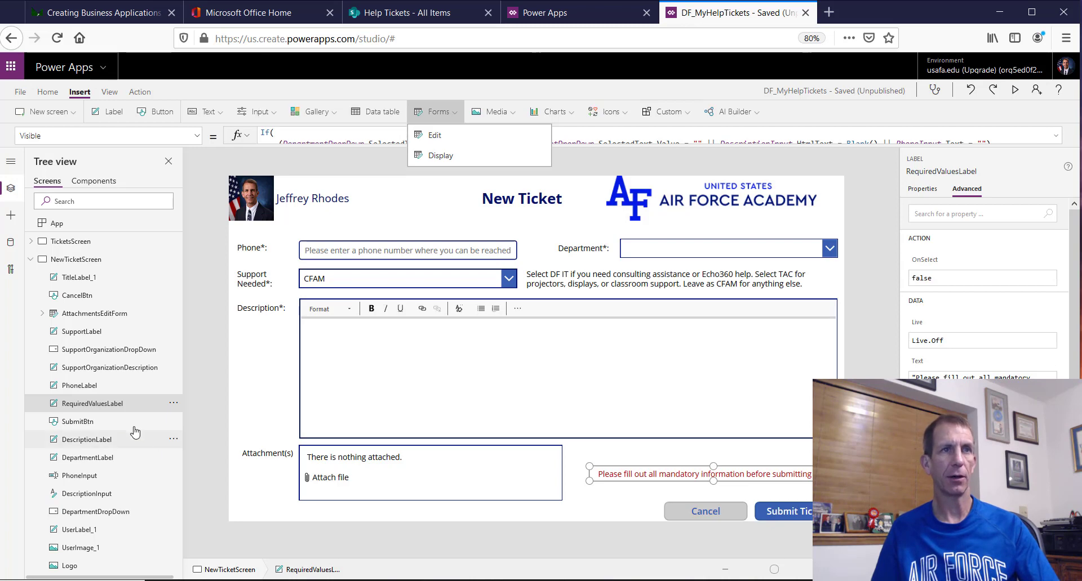
{"action": "left_click", "coordinate": [73, 316]}
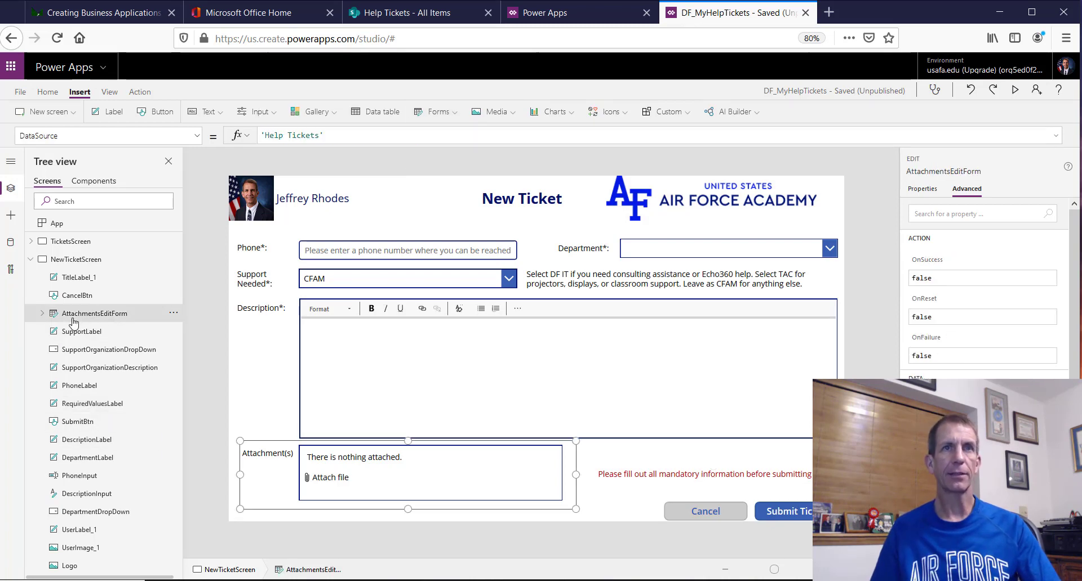
{"action": "left_click", "coordinate": [929, 191]}
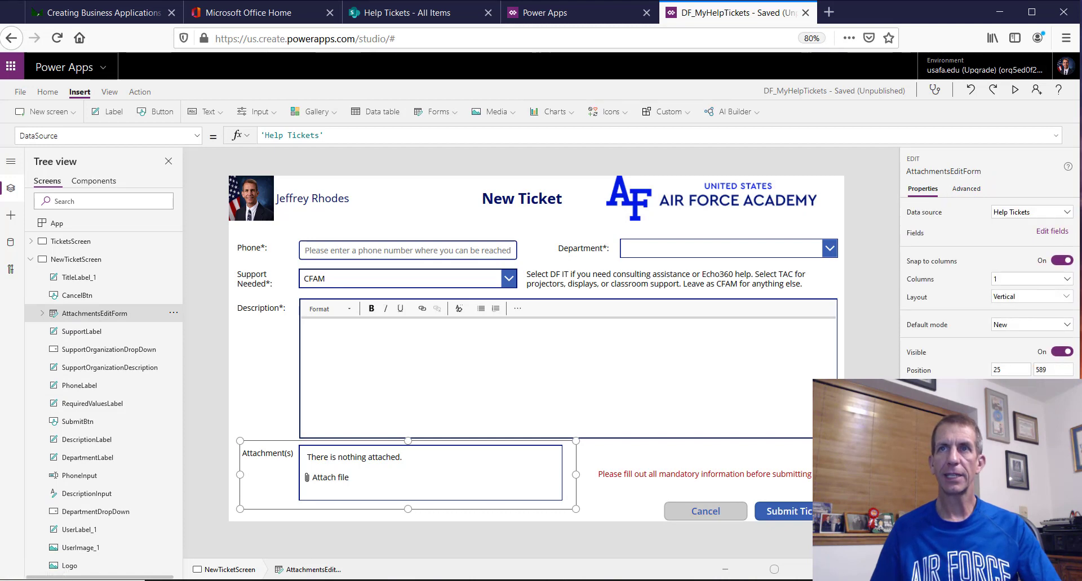
{"action": "left_click", "coordinate": [1051, 232]}
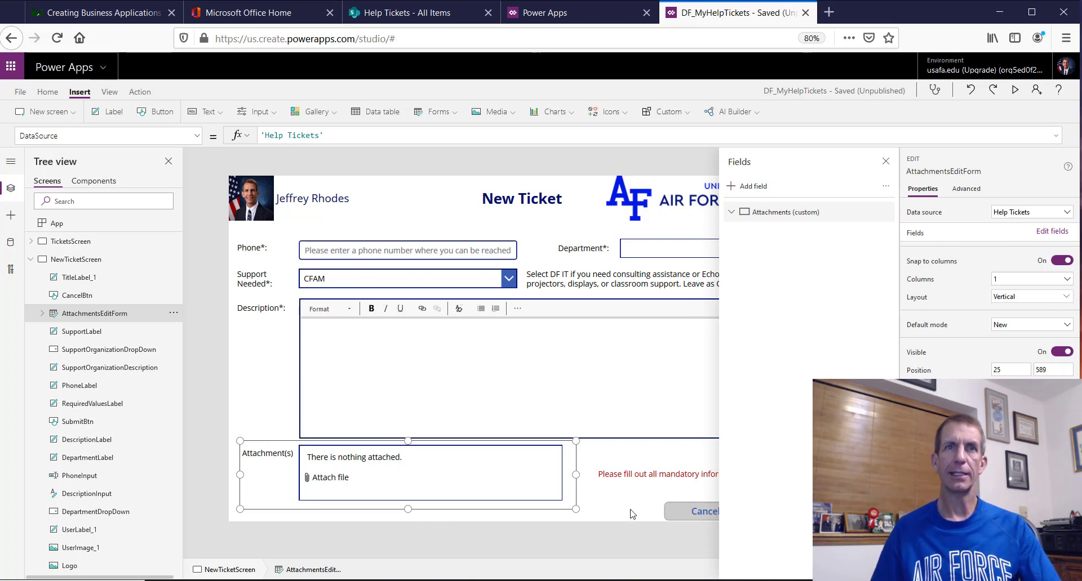
{"action": "left_click", "coordinate": [886, 161]}
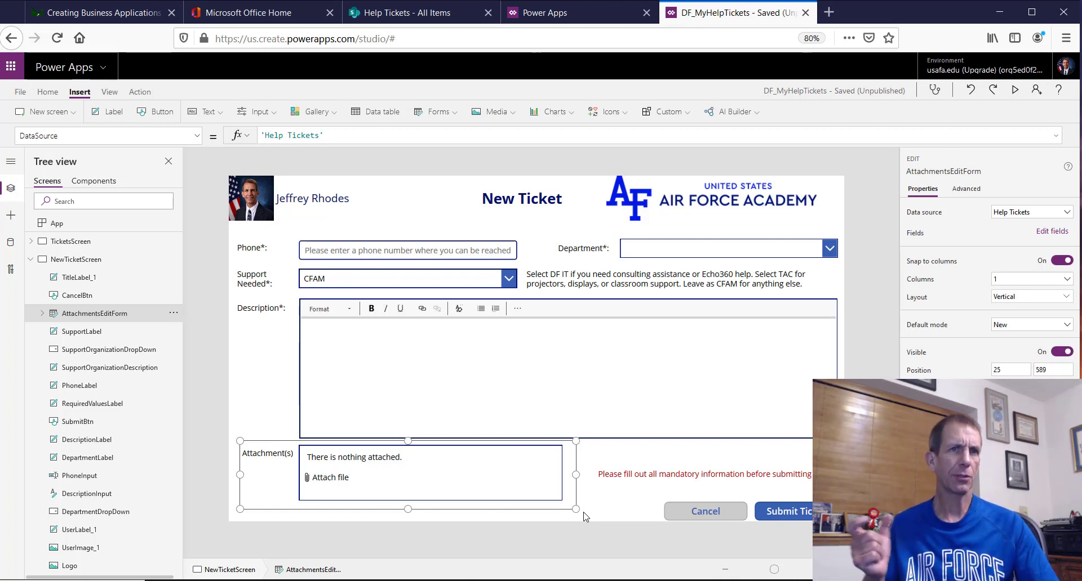
Inspect the OnVisible formula of NewTicketScreen.
{"action": "left_click", "coordinate": [120, 265]}
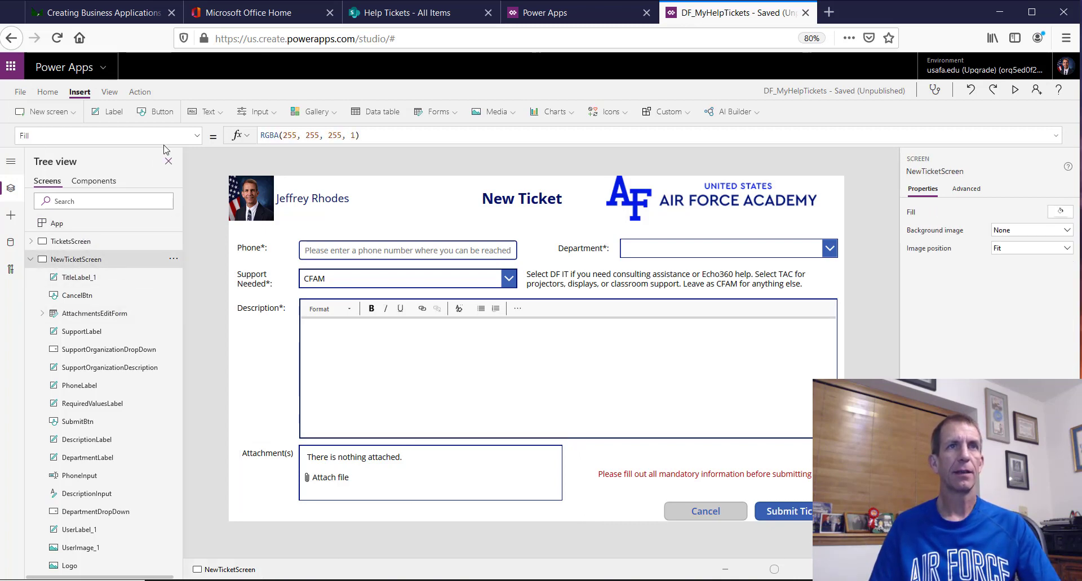
{"action": "left_click", "coordinate": [197, 135]}
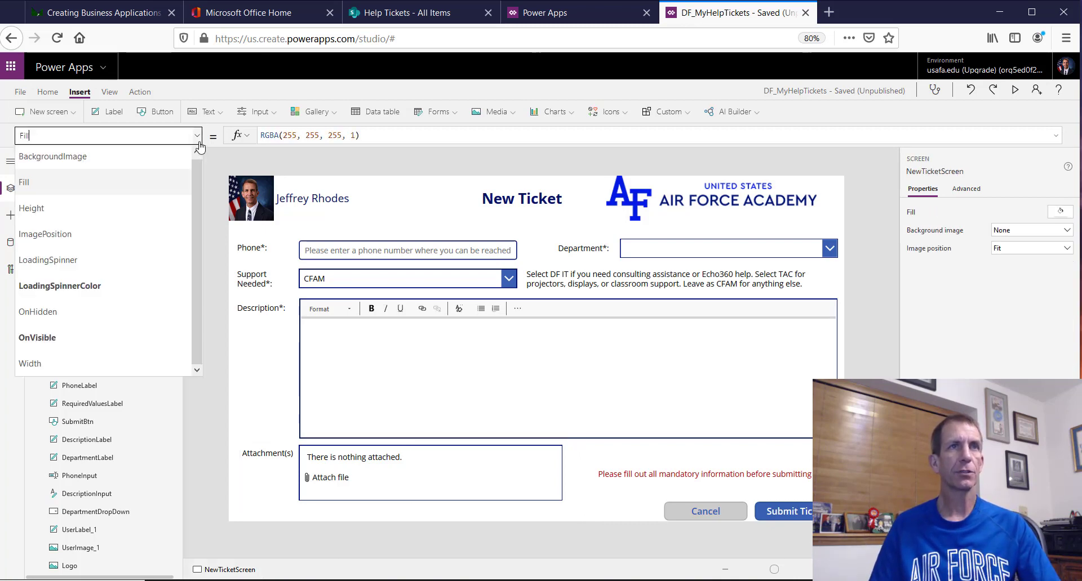
{"action": "left_click", "coordinate": [154, 339]}
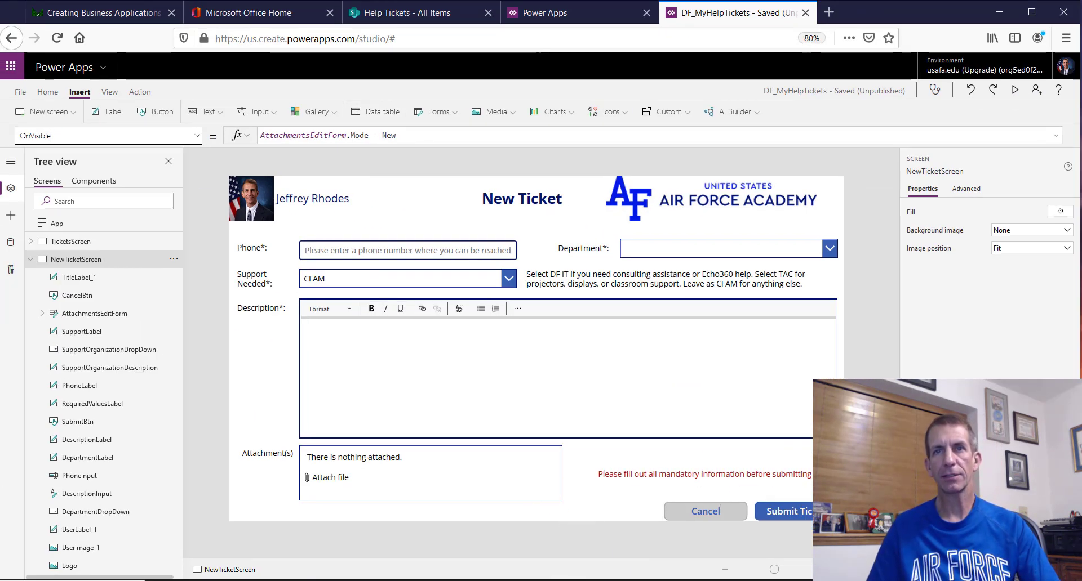
Expand and examine the OnSelect formula of the Cancel button on NewTicketScreen.
{"action": "left_click", "coordinate": [717, 517]}
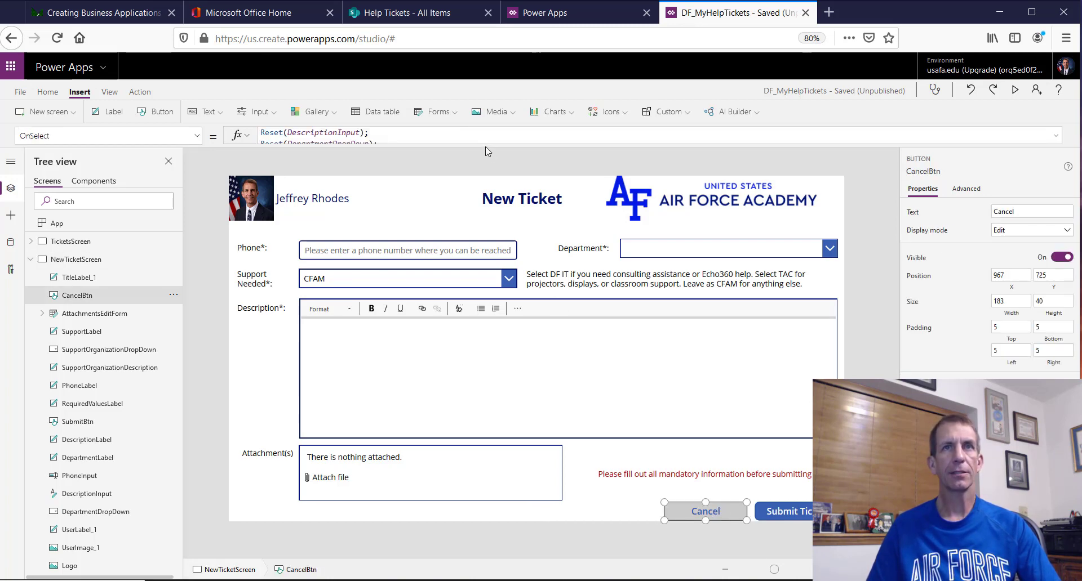
{"action": "left_click_drag", "start_coordinate": [488, 147], "coordinate": [520, 266]}
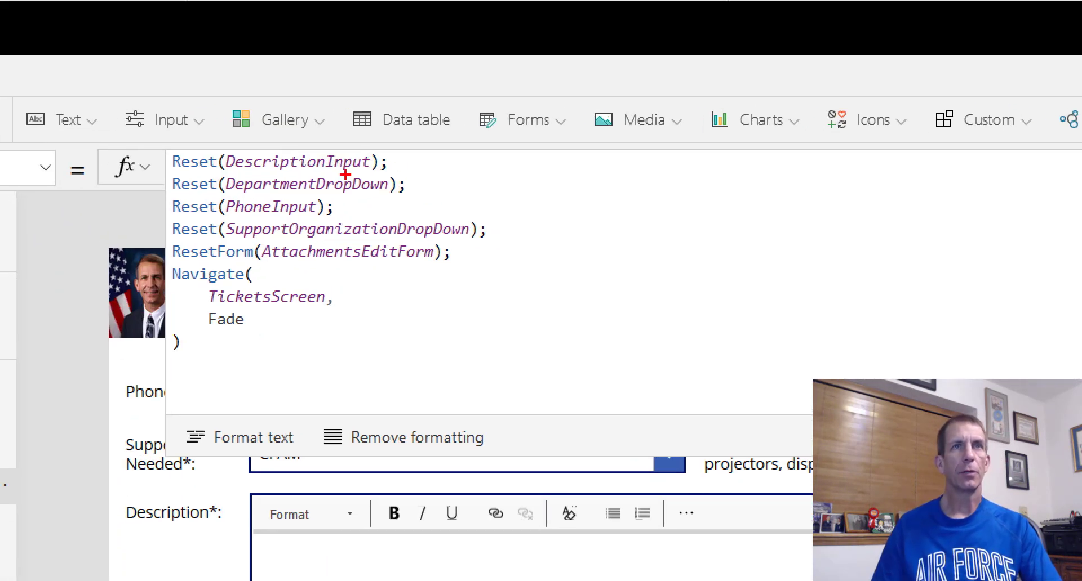
{"action": "left_click_drag", "start_coordinate": [403, 158], "coordinate": [377, 162]}
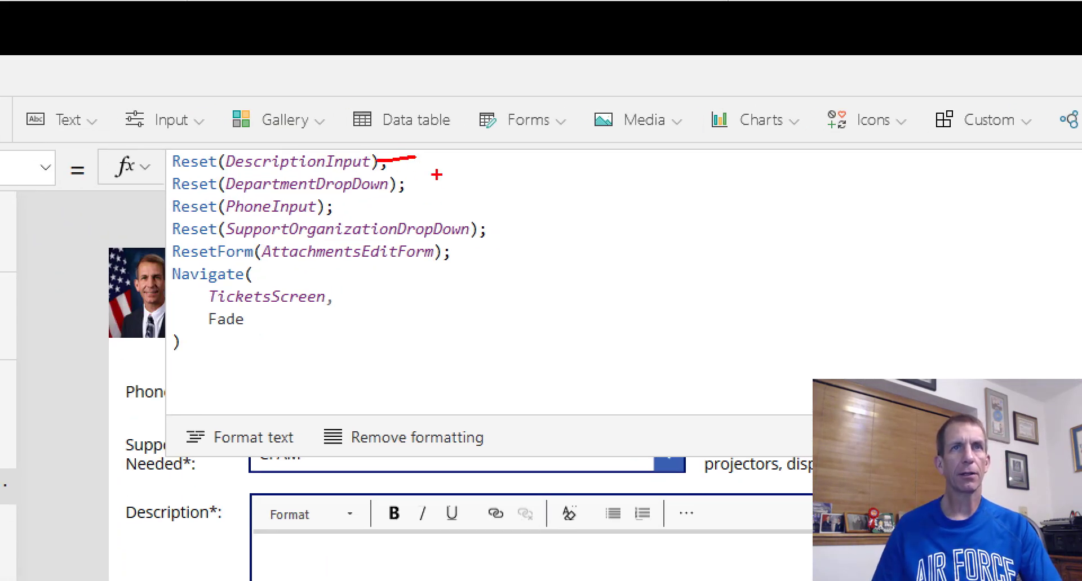
Review the Reset and ResetForm calls in the Cancel button's OnSelect formula.
{"action": "left_click_drag", "start_coordinate": [455, 187], "coordinate": [394, 187]}
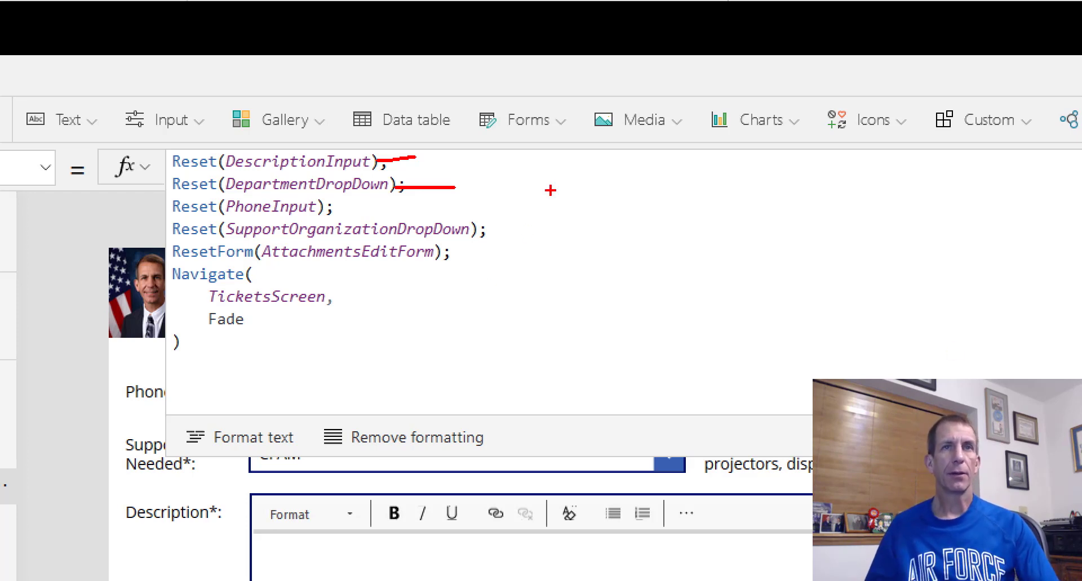
{"action": "left_click_drag", "start_coordinate": [511, 254], "coordinate": [456, 256]}
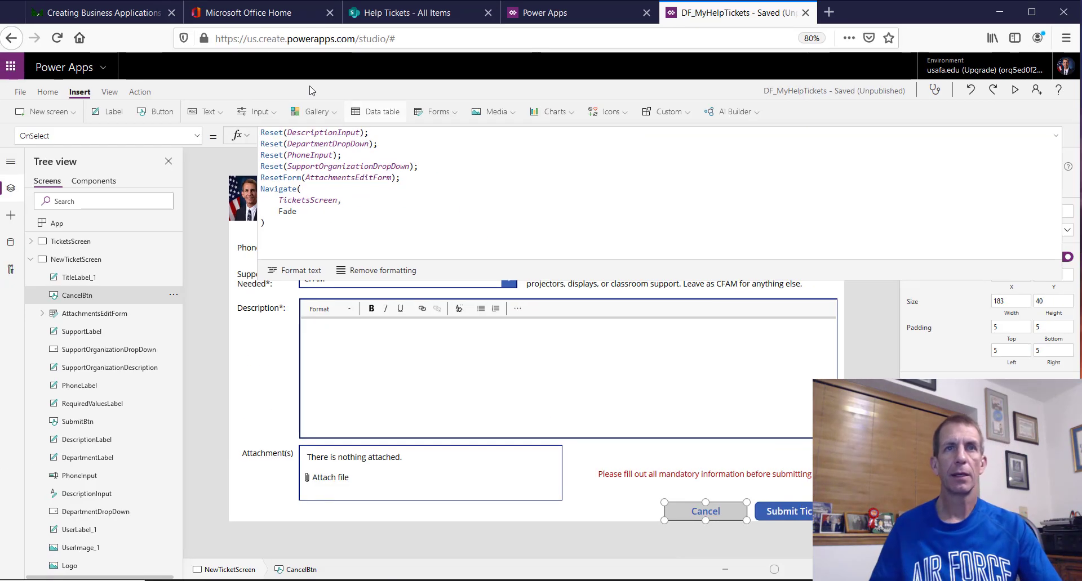
Expand the Submit Ticket button's OnSelect formula and examine the field values its Patch call writes to Help Tickets.
{"action": "left_click", "coordinate": [787, 515]}
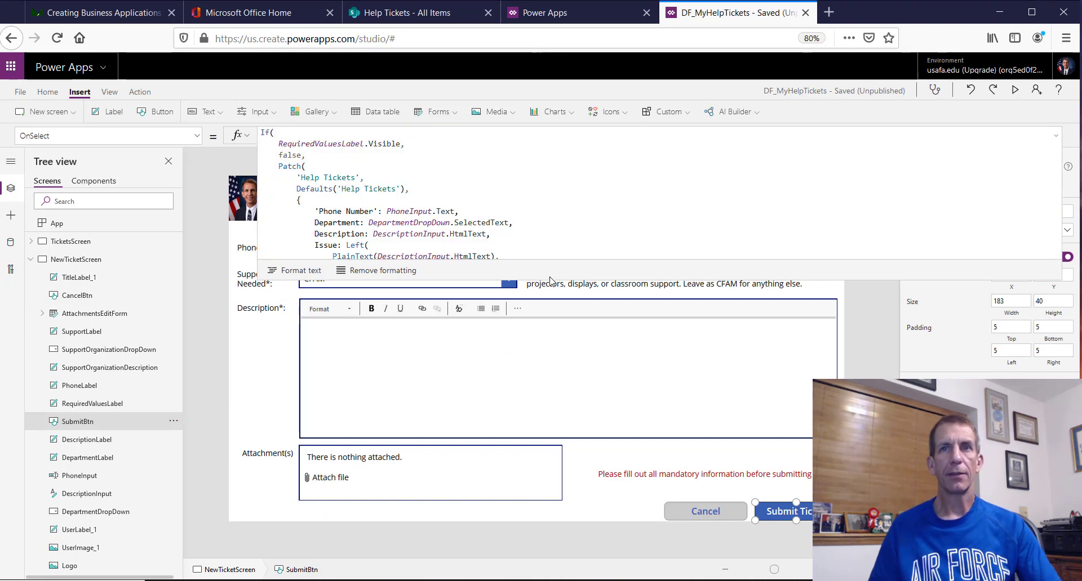
{"action": "left_click_drag", "start_coordinate": [550, 280], "coordinate": [584, 499]}
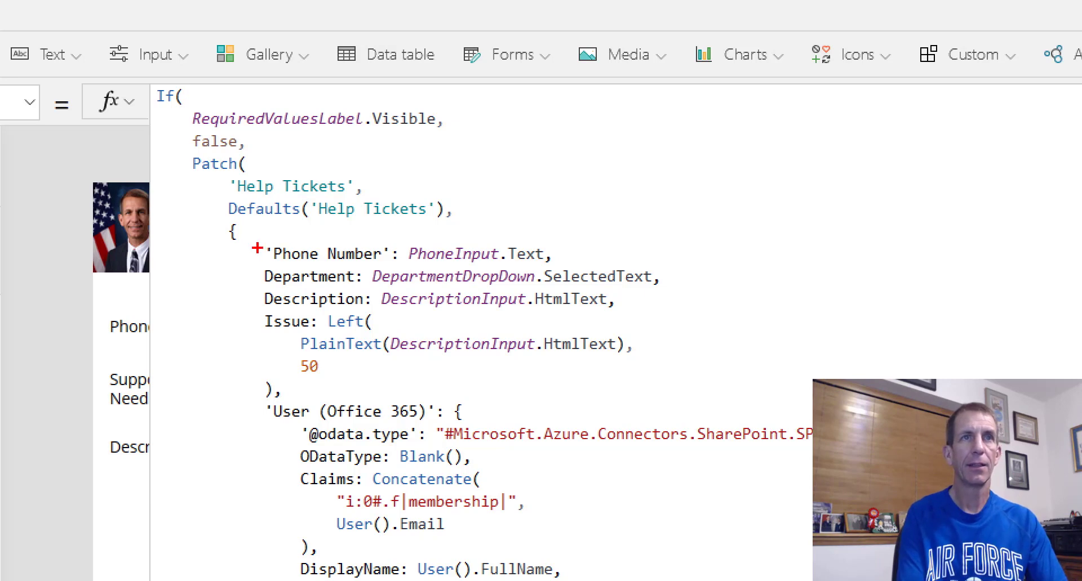
{"action": "mouse_move", "coordinate": [253, 231]}
{"action": "left_mouse_down"}
{"action": "mouse_move", "coordinate": [511, 382]}
{"action": "mouse_move", "coordinate": [699, 389]}
{"action": "mouse_move", "coordinate": [696, 399]}
{"action": "left_mouse_up"}
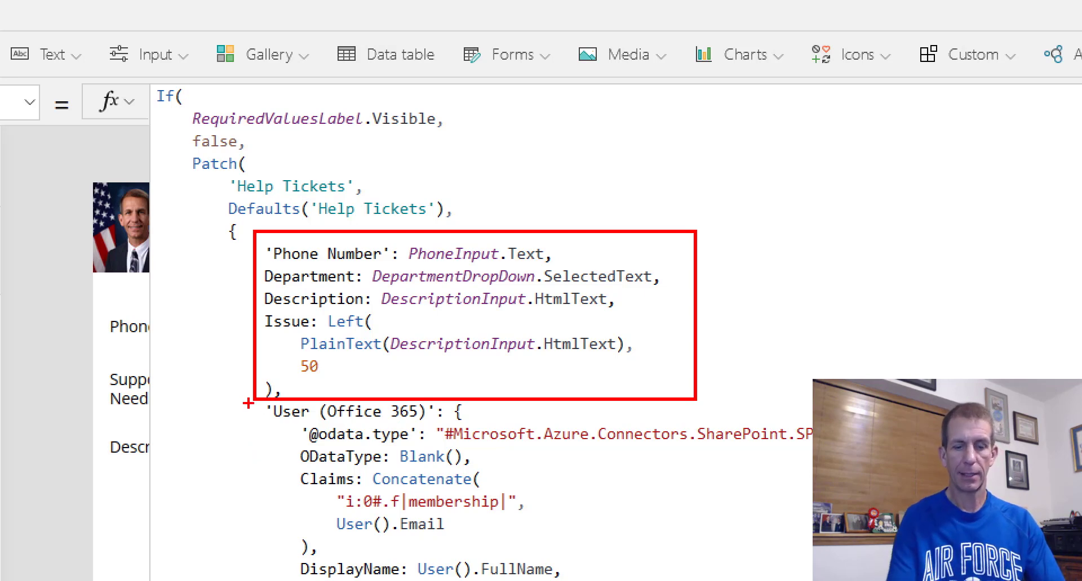
{"action": "left_click_drag", "start_coordinate": [253, 406], "coordinate": [834, 580]}
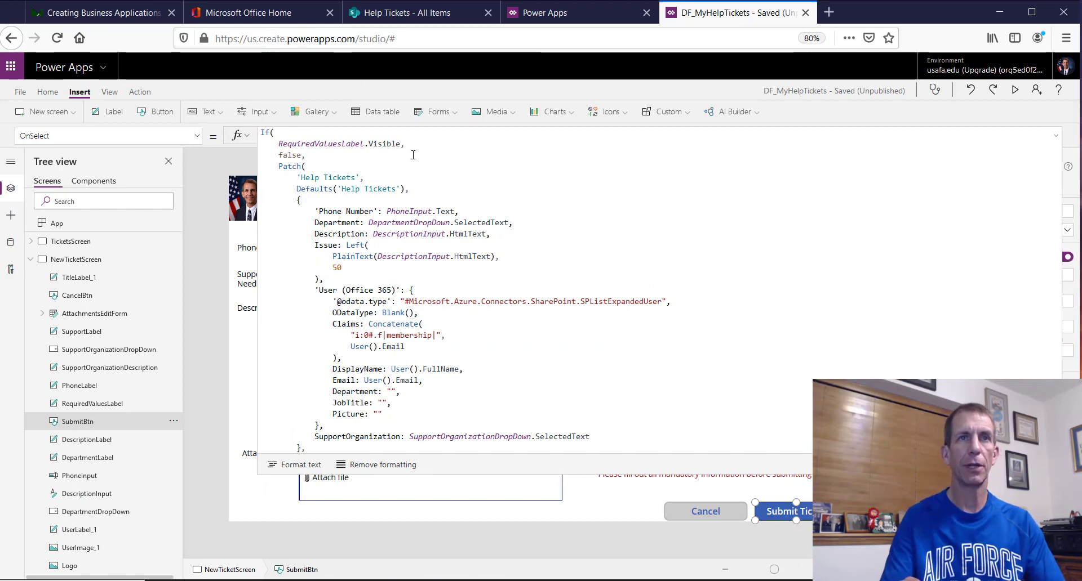
Examine the 'User (Office 365)' record, SupportOrganization value and AttachmentsEditForm.Updates argument in the Submit button's Patch call.
{"action": "scroll", "coordinate": [412, 155], "scroll_direction": "down", "scroll_amount": 5}
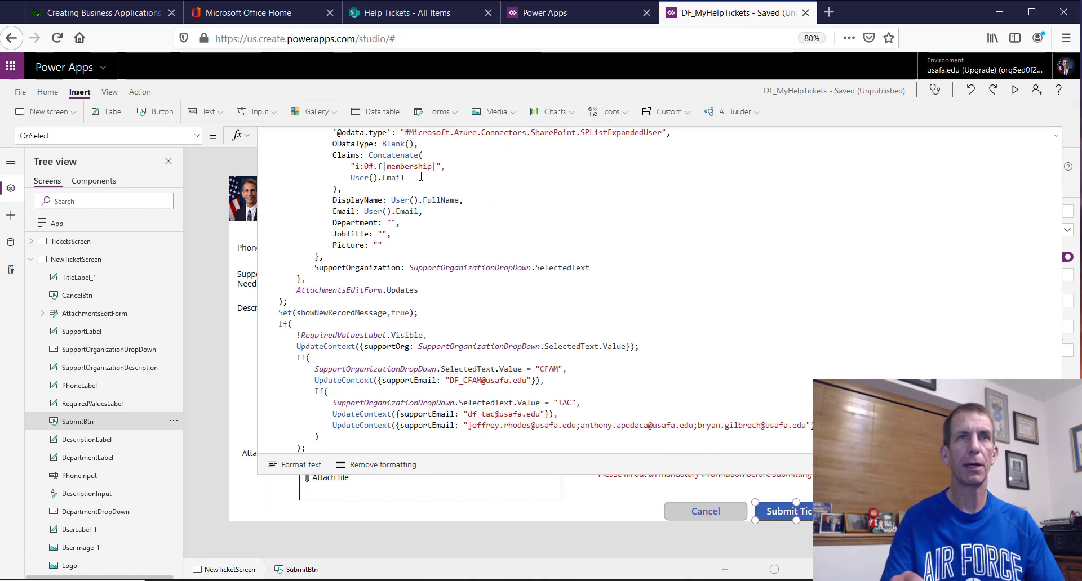
{"action": "scroll", "coordinate": [421, 177], "scroll_direction": "up", "scroll_amount": 1}
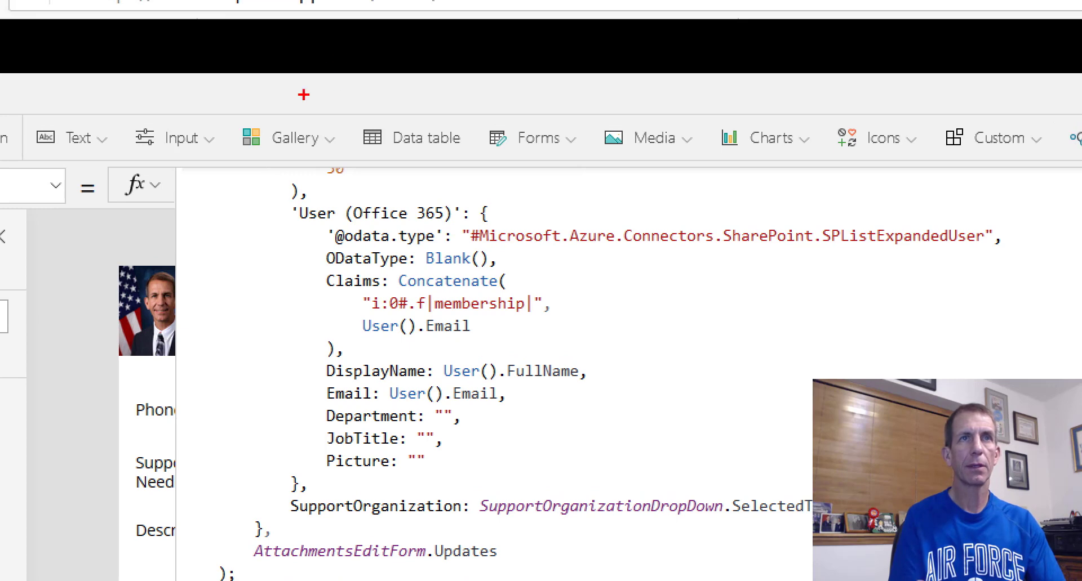
{"action": "mouse_move", "coordinate": [280, 199]}
{"action": "left_mouse_down"}
{"action": "mouse_move", "coordinate": [541, 348]}
{"action": "mouse_move", "coordinate": [615, 414]}
{"action": "mouse_move", "coordinate": [360, 440]}
{"action": "left_mouse_up"}
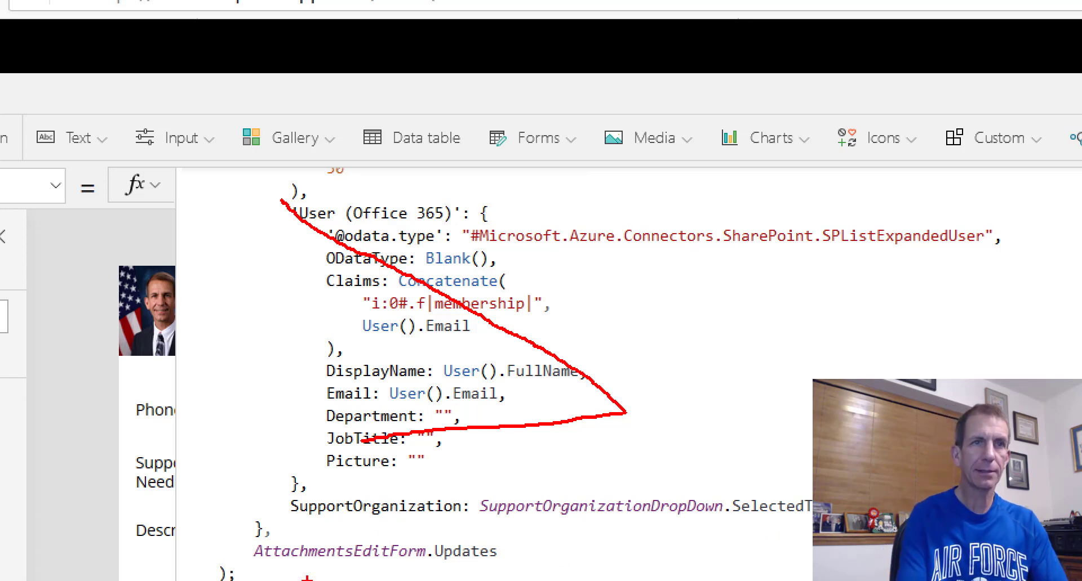
{"action": "mouse_move", "coordinate": [238, 530]}
{"action": "left_mouse_down"}
{"action": "mouse_move", "coordinate": [434, 580]}
{"action": "mouse_move", "coordinate": [519, 577]}
{"action": "left_mouse_up"}
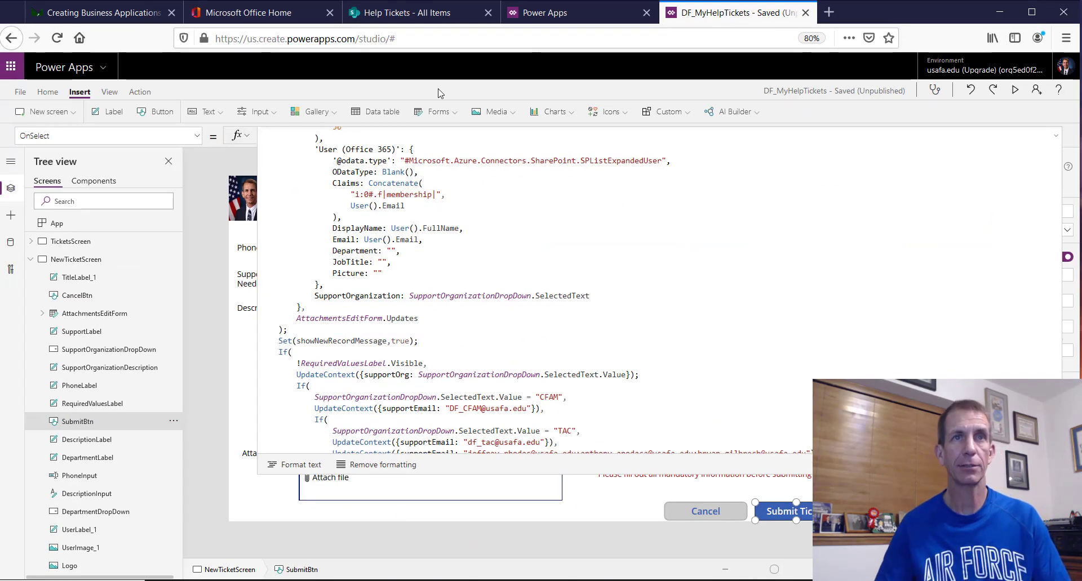
Examine the nested If block that sets the supportOrg and supportEmail context variables in the Submit button's formula.
{"action": "scroll", "coordinate": [563, 294], "scroll_direction": "down", "scroll_amount": 3}
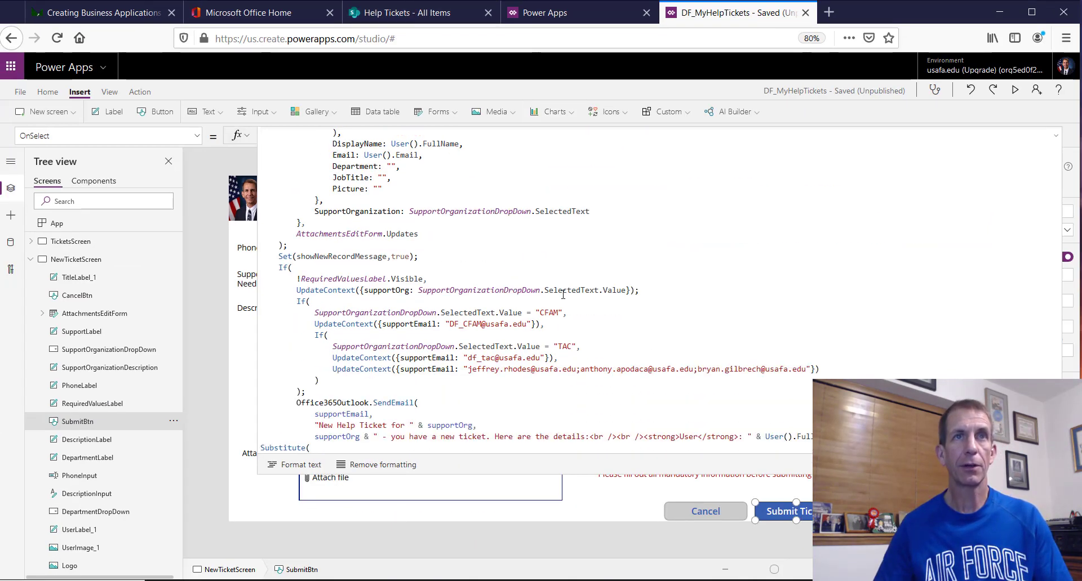
{"action": "scroll", "coordinate": [563, 294], "scroll_direction": "down", "scroll_amount": 3}
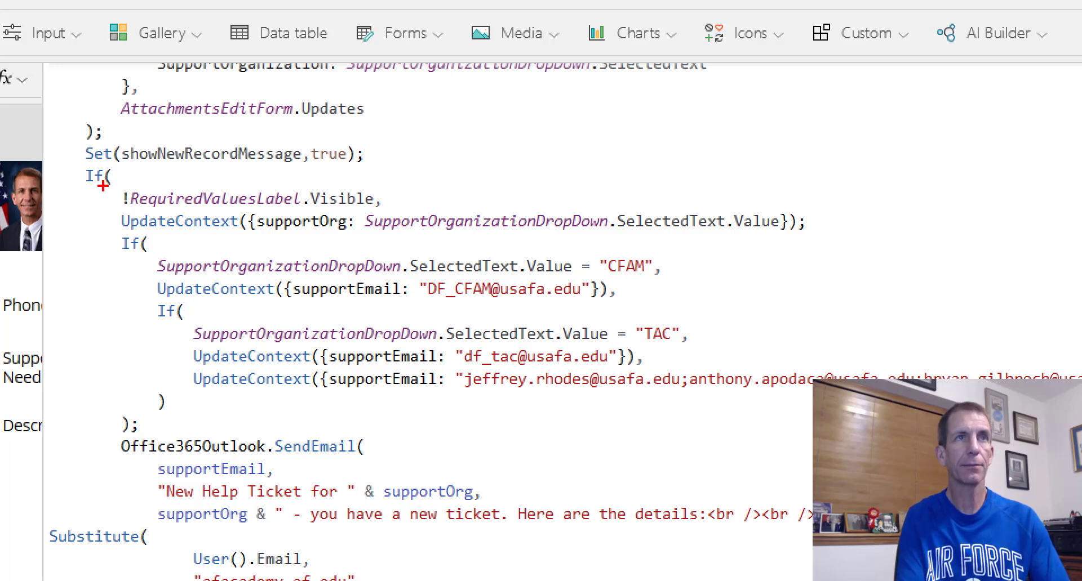
{"action": "mouse_move", "coordinate": [111, 186]}
{"action": "left_mouse_down"}
{"action": "mouse_move", "coordinate": [1079, 399]}
{"action": "mouse_move", "coordinate": [1079, 440]}
{"action": "mouse_move", "coordinate": [1079, 427]}
{"action": "left_mouse_up"}
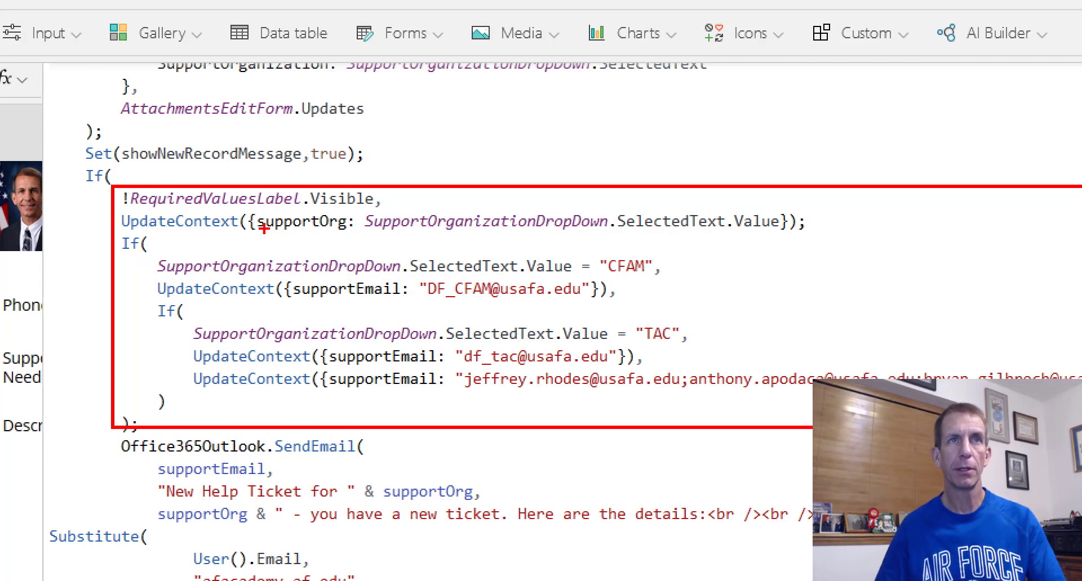
{"action": "left_click_drag", "start_coordinate": [278, 231], "coordinate": [320, 232]}
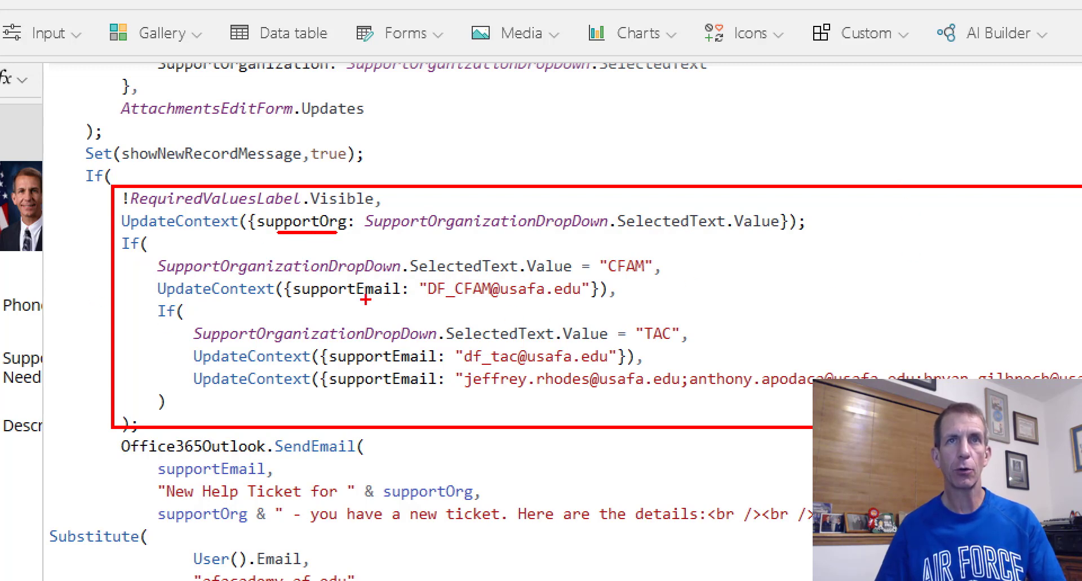
{"action": "left_click_drag", "start_coordinate": [423, 302], "coordinate": [592, 292]}
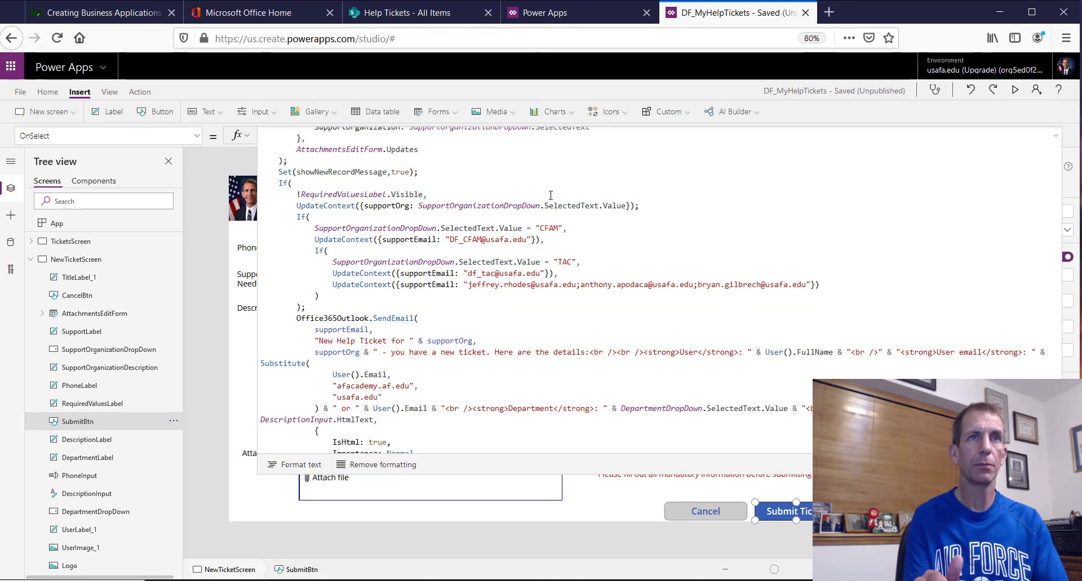
Examine the Office365Outlook.SendEmail call in the Submit button's formula, including its recipient, subject, body and options.
{"action": "scroll", "coordinate": [590, 355], "scroll_direction": "down", "scroll_amount": 3}
{"action": "scroll", "coordinate": [532, 268], "scroll_direction": "up", "scroll_amount": 4}
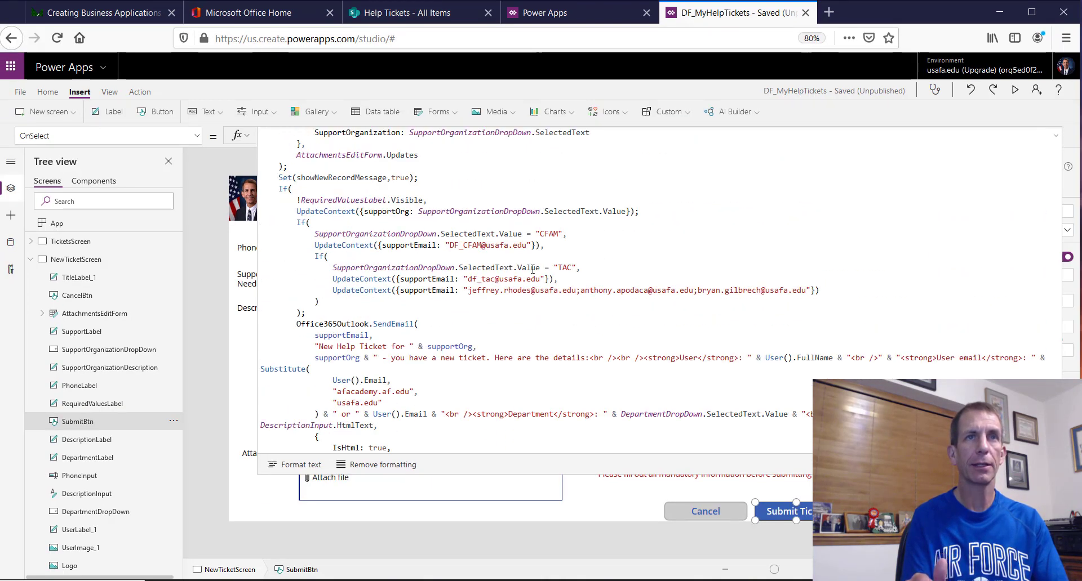
{"action": "scroll", "coordinate": [534, 275], "scroll_direction": "down", "scroll_amount": 2}
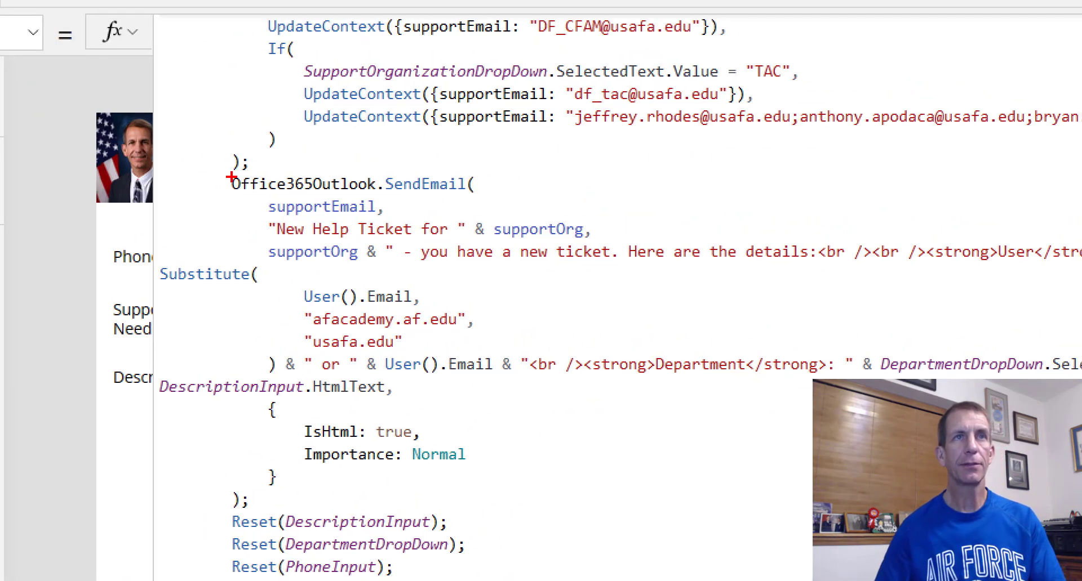
{"action": "mouse_move", "coordinate": [217, 169]}
{"action": "left_mouse_down"}
{"action": "mouse_move", "coordinate": [557, 239]}
{"action": "mouse_move", "coordinate": [656, 273]}
{"action": "left_mouse_up"}
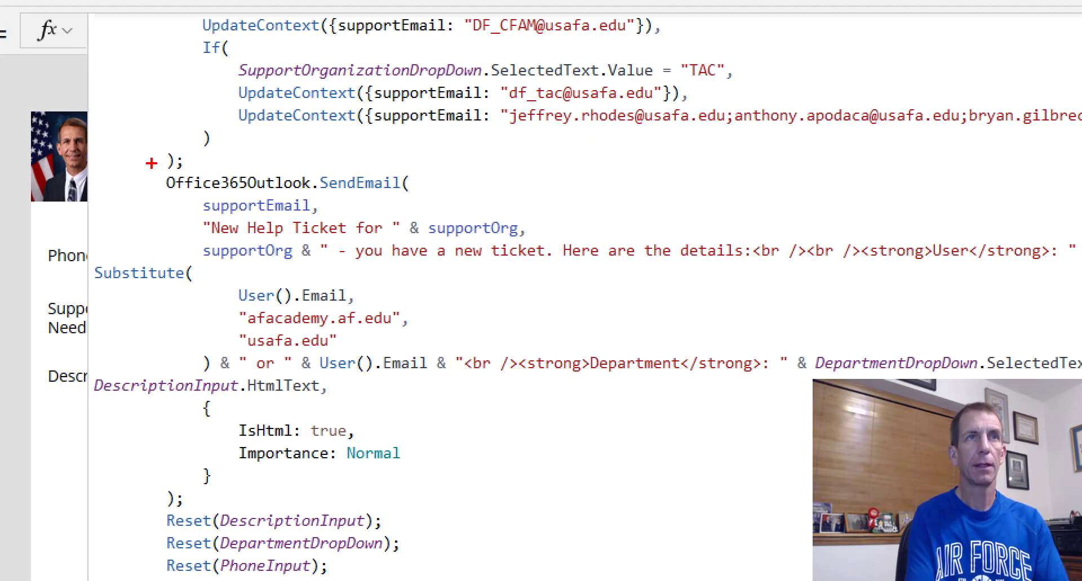
{"action": "mouse_move", "coordinate": [150, 161]}
{"action": "left_mouse_down"}
{"action": "mouse_move", "coordinate": [549, 466]}
{"action": "mouse_move", "coordinate": [640, 491]}
{"action": "left_mouse_up"}
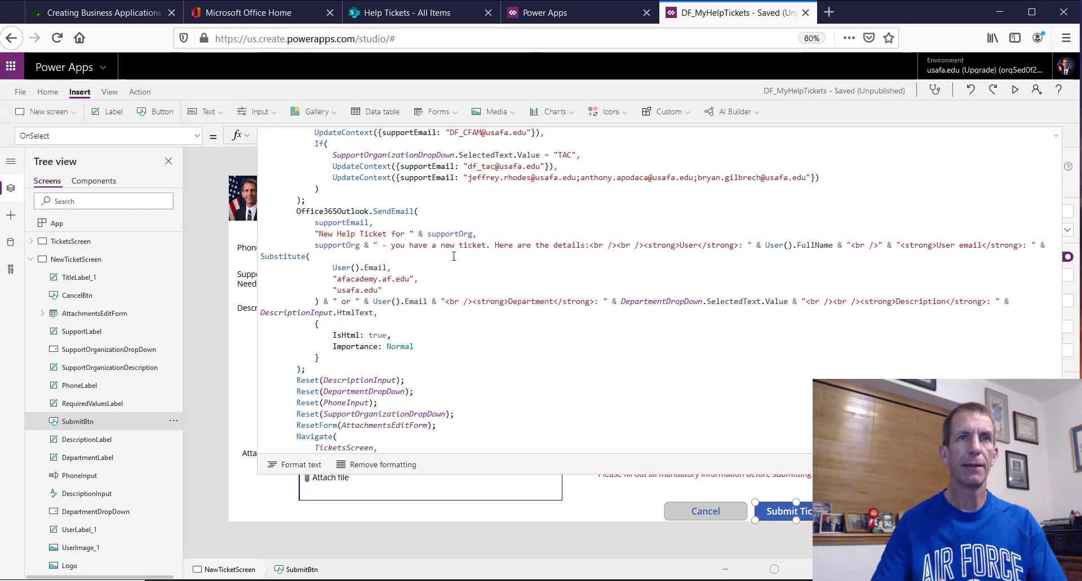
Examine the closing Reset, ResetForm and Navigate calls in the Submit button's formula, and collapse the formula editor.
{"action": "scroll", "coordinate": [484, 271], "scroll_direction": "down", "scroll_amount": 2}
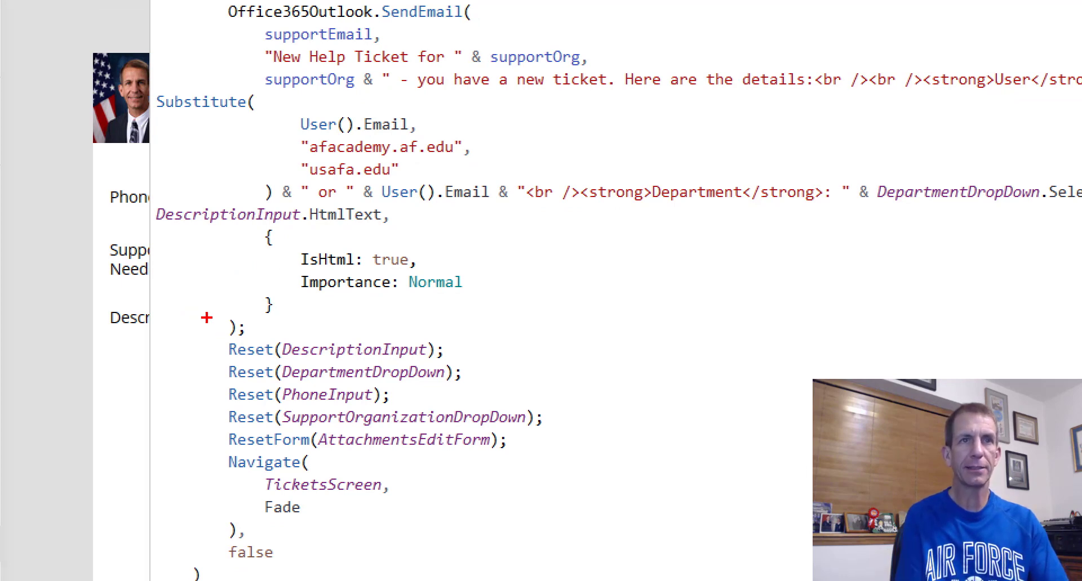
{"action": "mouse_move", "coordinate": [206, 317]}
{"action": "left_mouse_down"}
{"action": "mouse_move", "coordinate": [399, 439]}
{"action": "mouse_move", "coordinate": [576, 575]}
{"action": "mouse_move", "coordinate": [494, 517]}
{"action": "mouse_move", "coordinate": [555, 546]}
{"action": "left_mouse_up"}
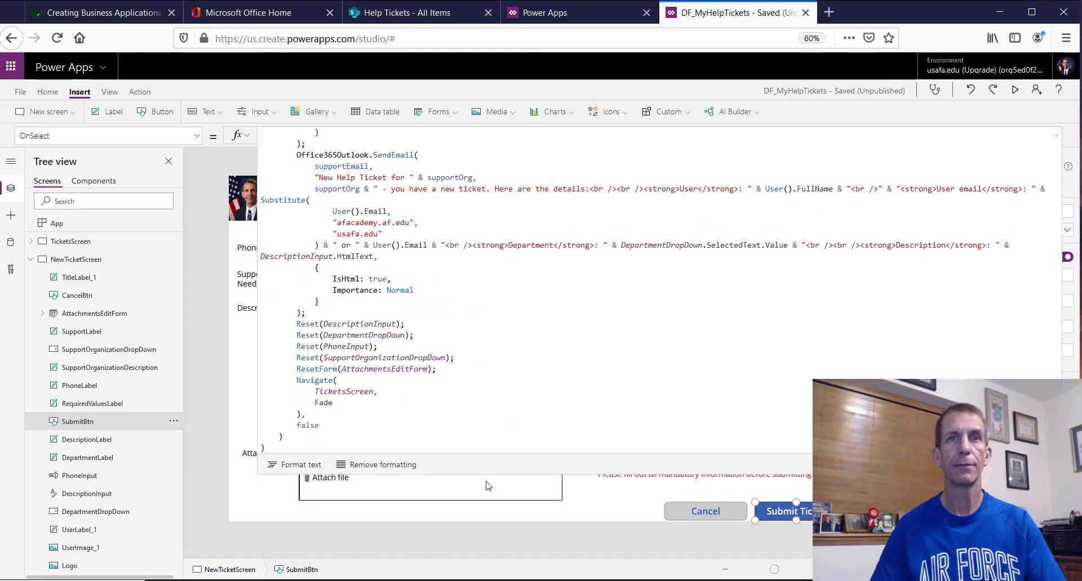
{"action": "left_click_drag", "start_coordinate": [491, 469], "coordinate": [467, 134]}
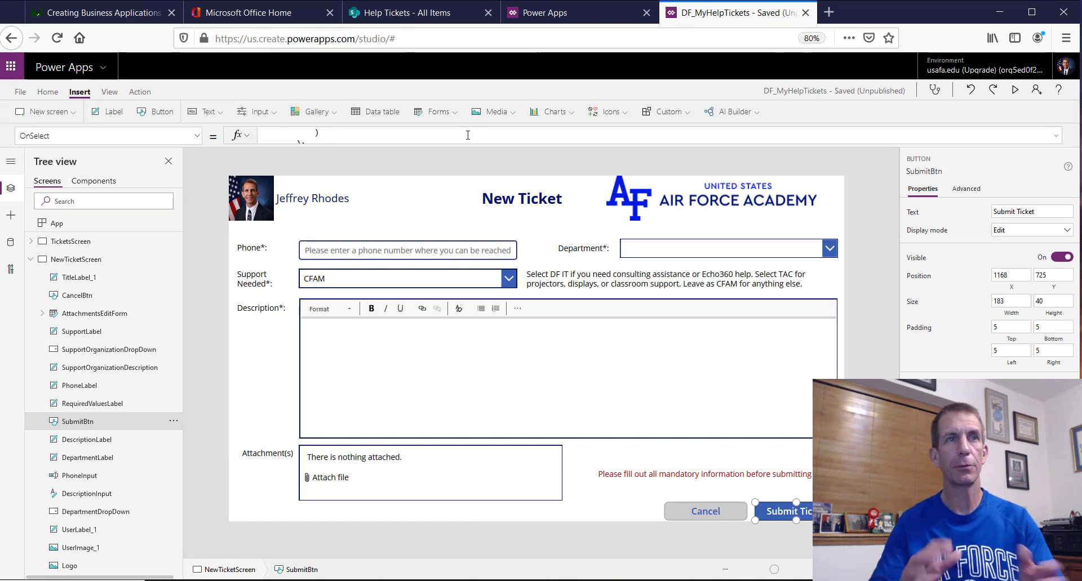